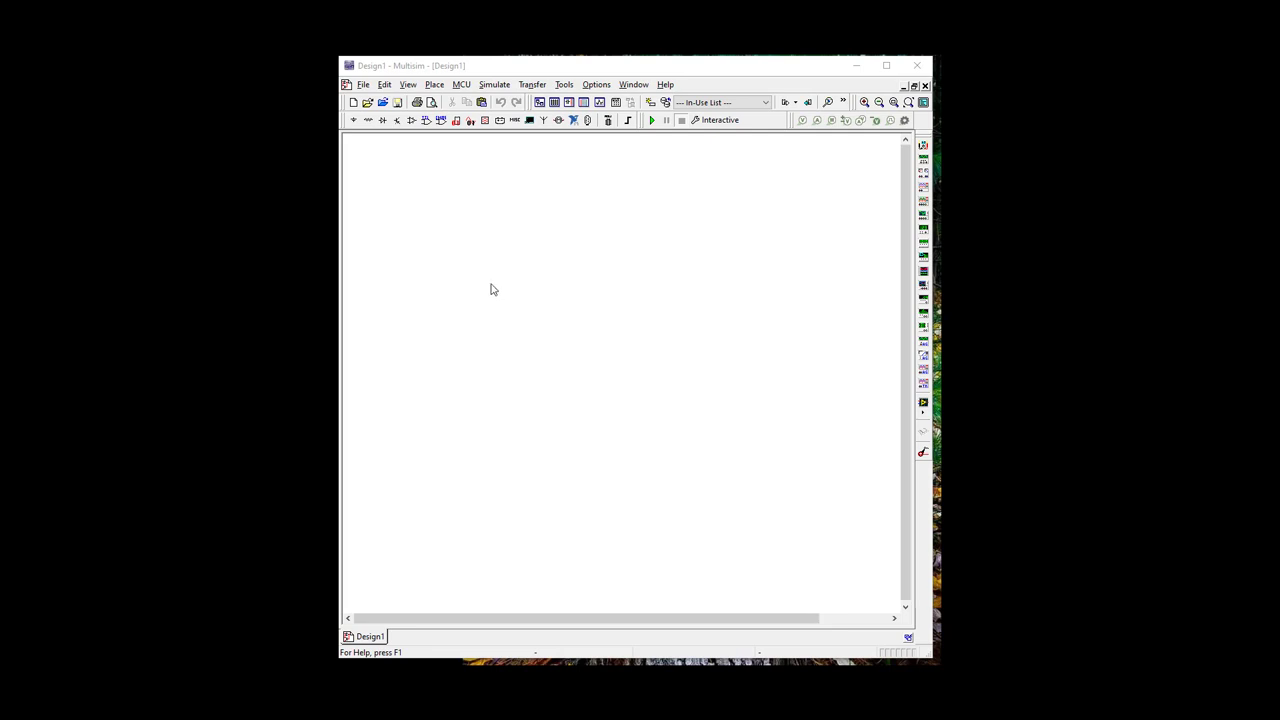
- Place a 74LS125N tri-state buffer from the 74LS family, using section A (U1A)
left_click(425, 120)
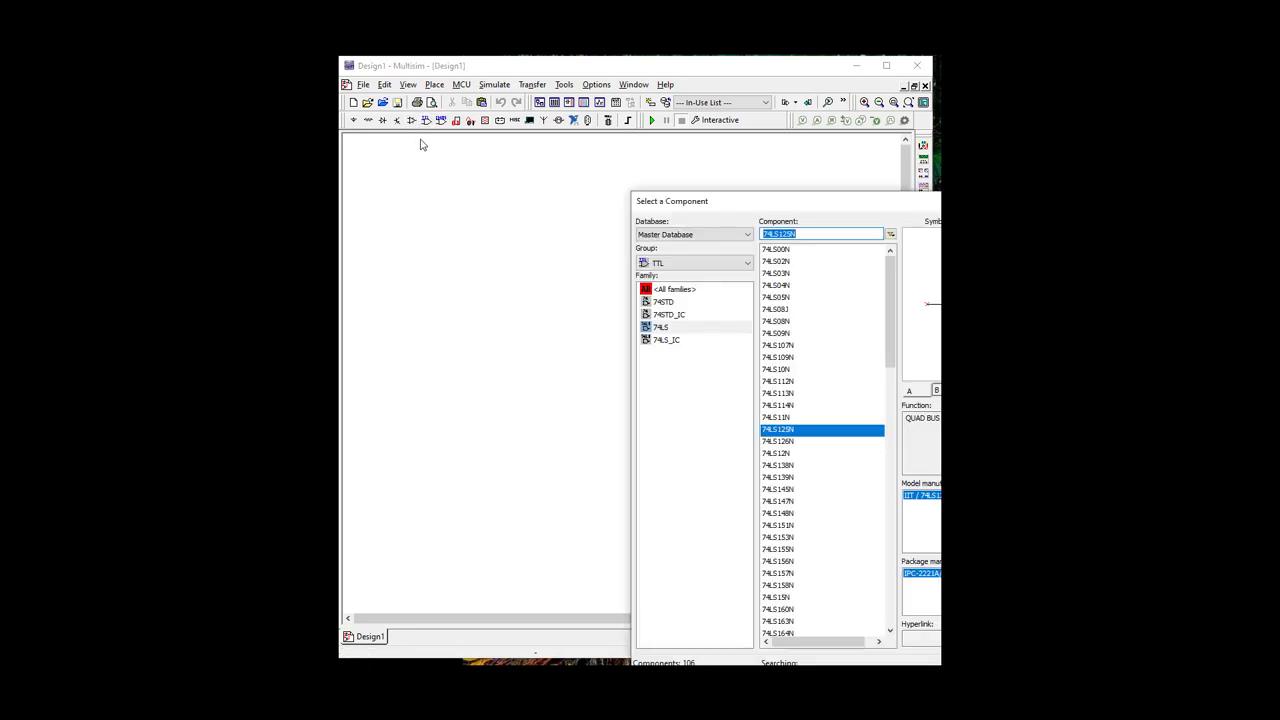
left_click(660, 329)
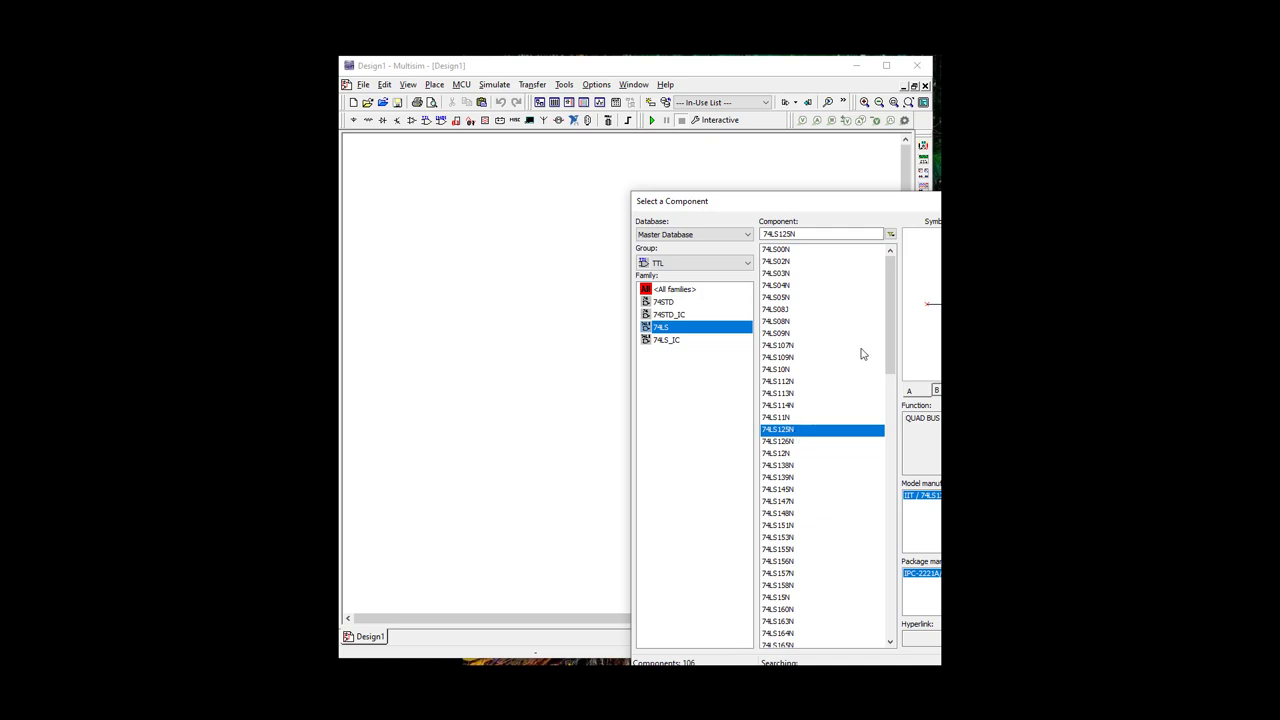
key("Escape")
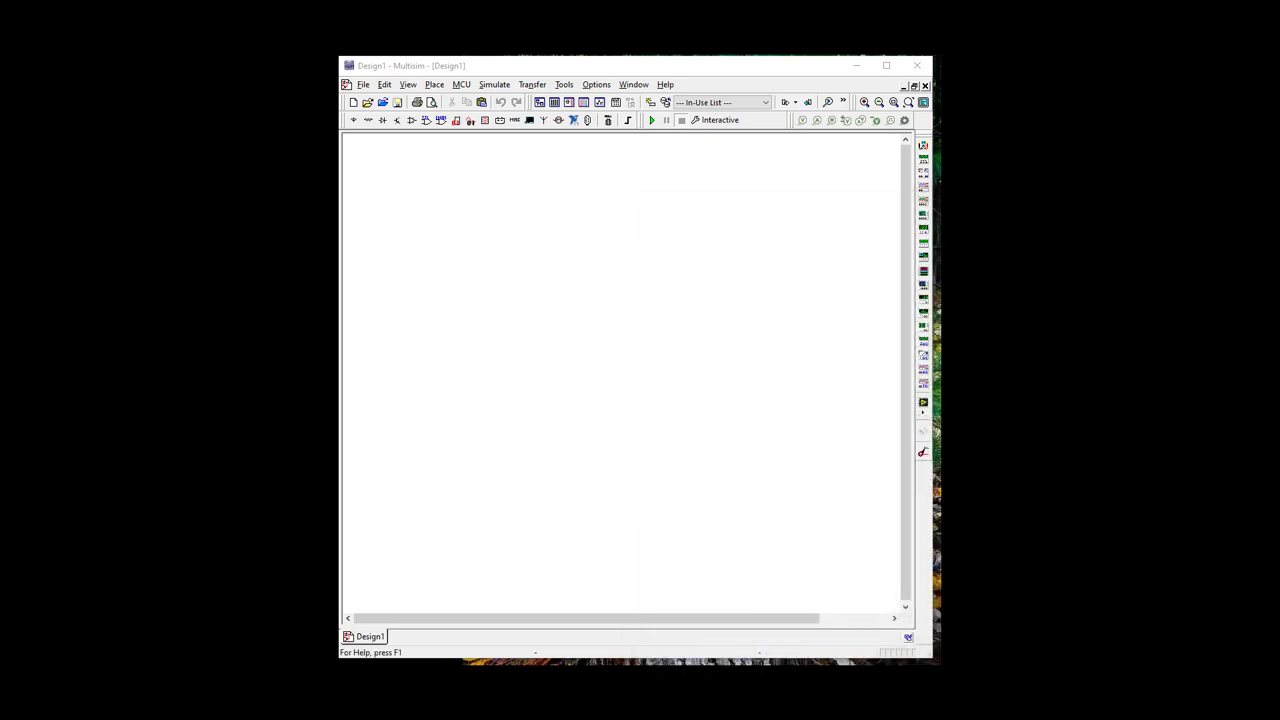
left_click(528, 272)
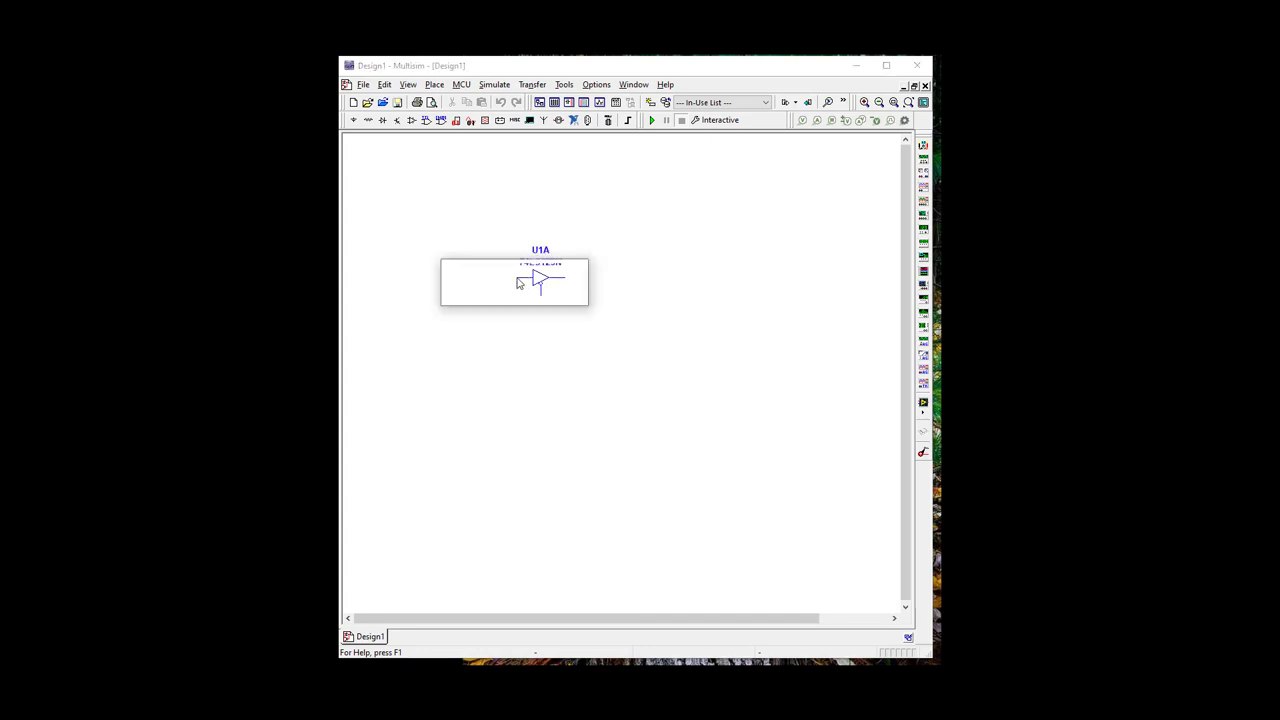
left_click(514, 298)
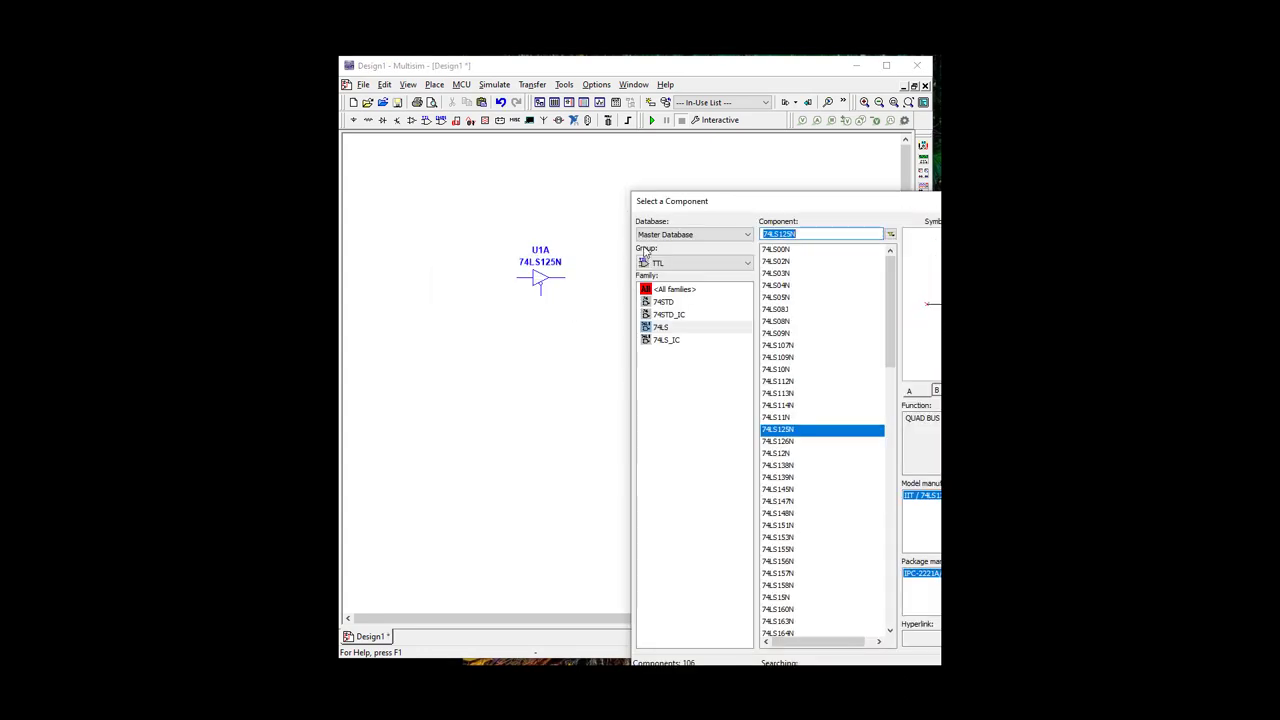
key("Escape")
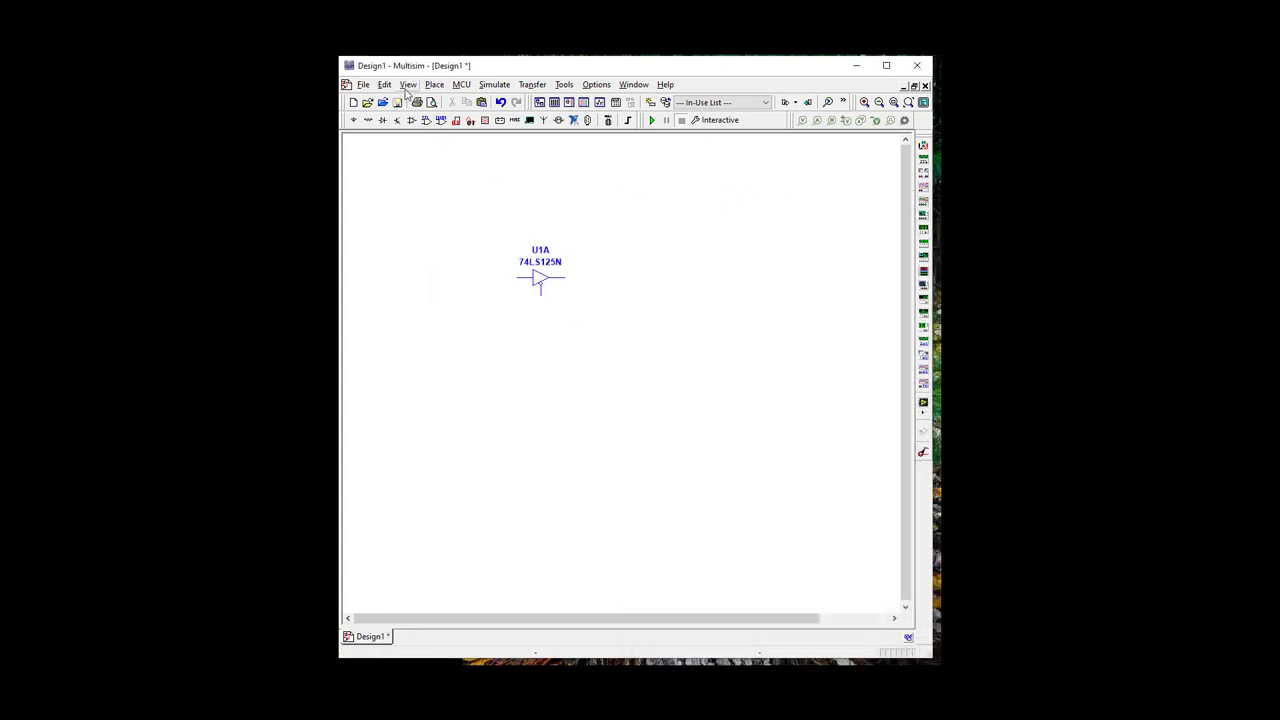
- Zoom into the area around the U1A buffer
left_click(408, 85)
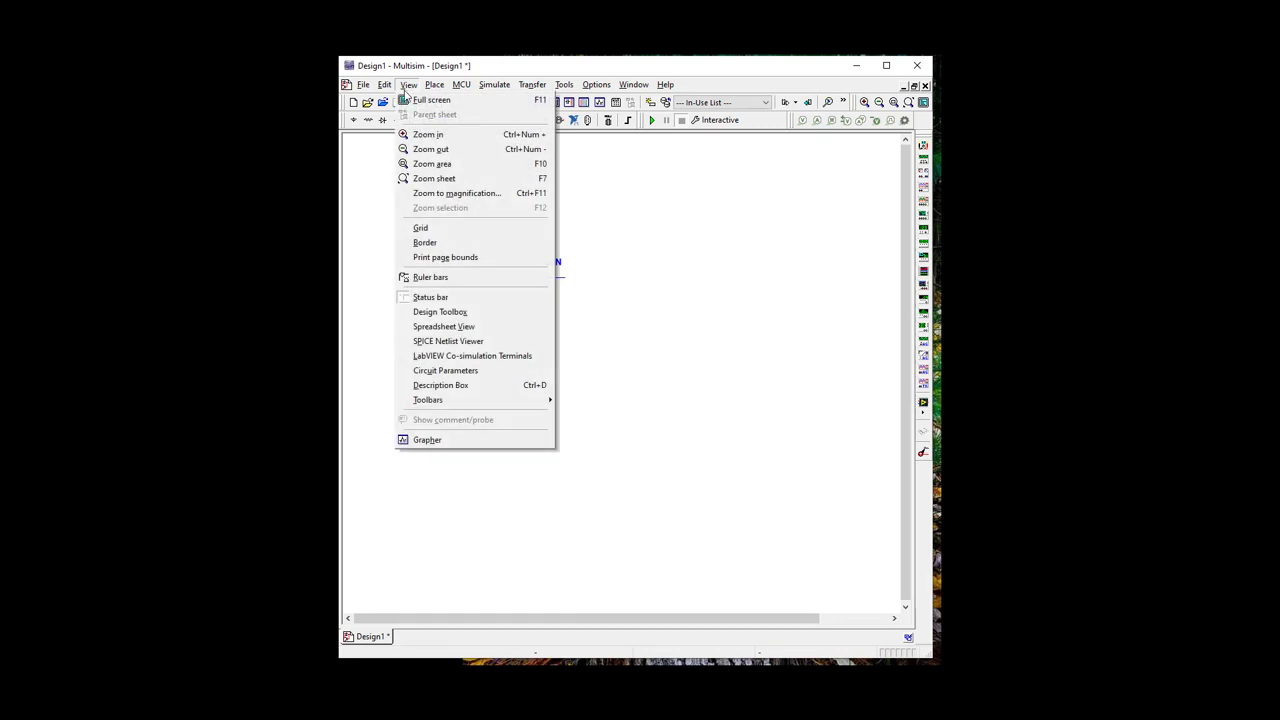
left_click(417, 165)
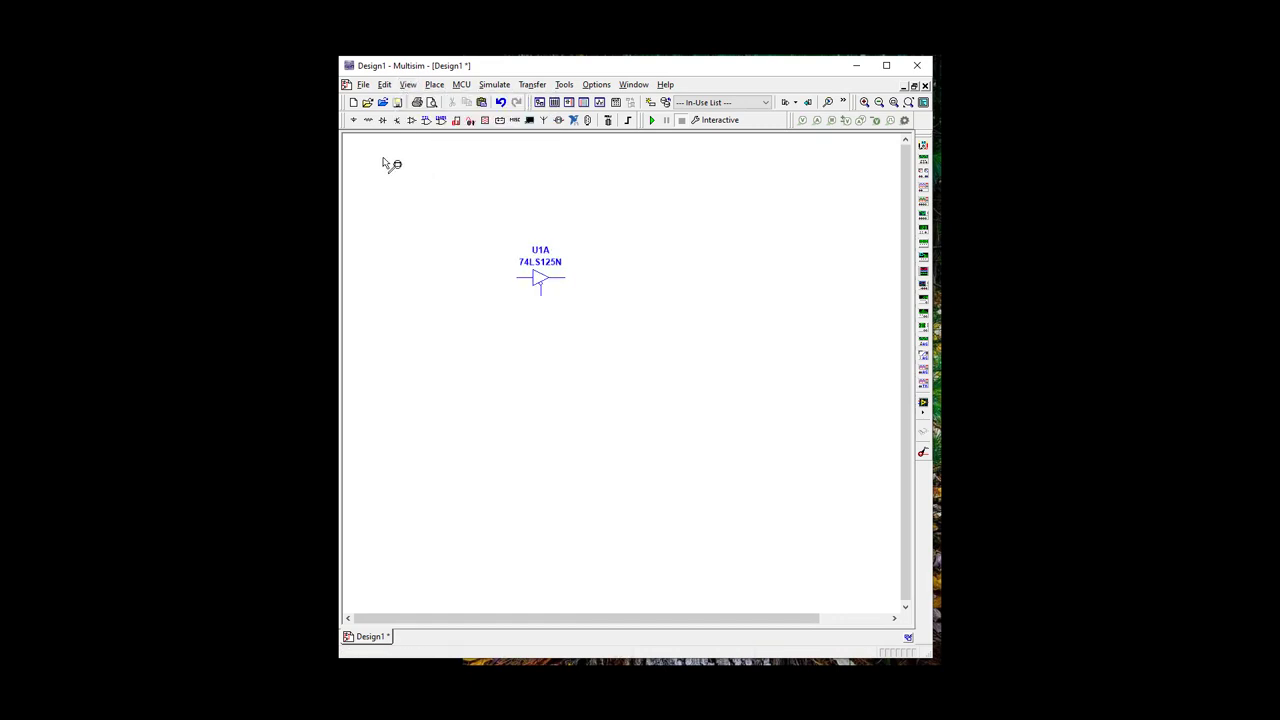
left_click_drag(421, 168, 652, 378)
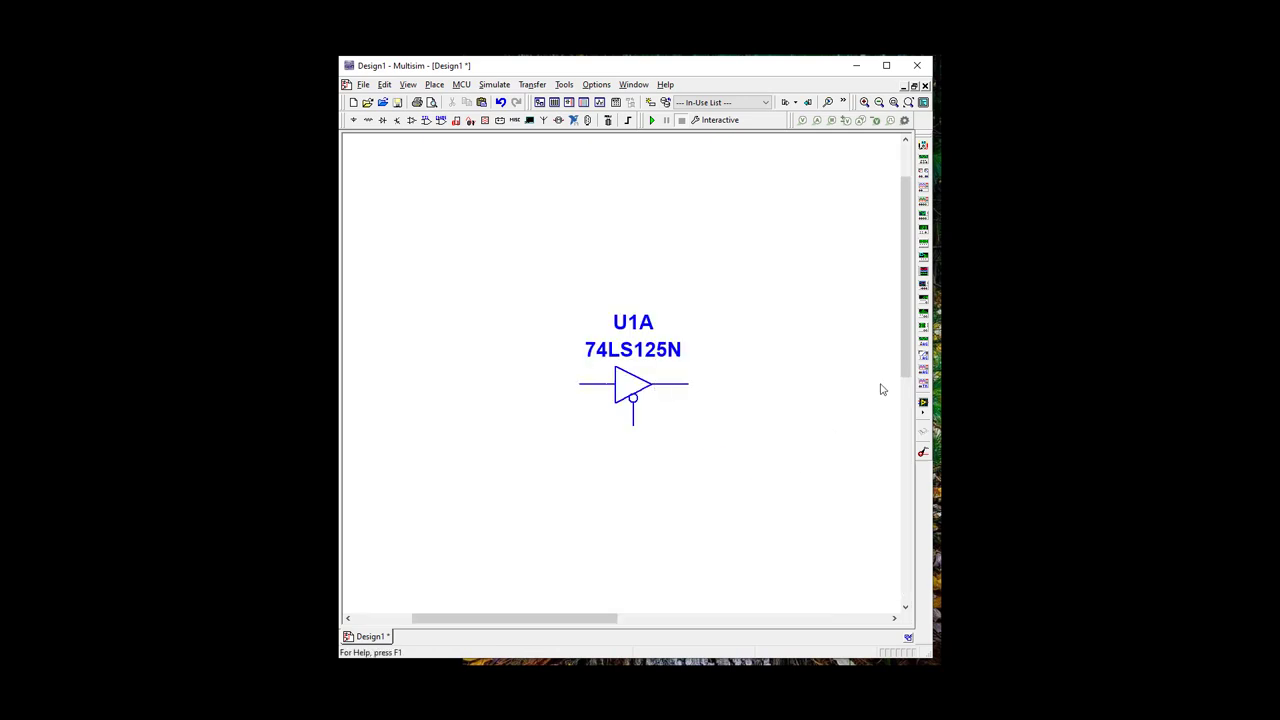
left_click_drag(896, 358, 895, 423)
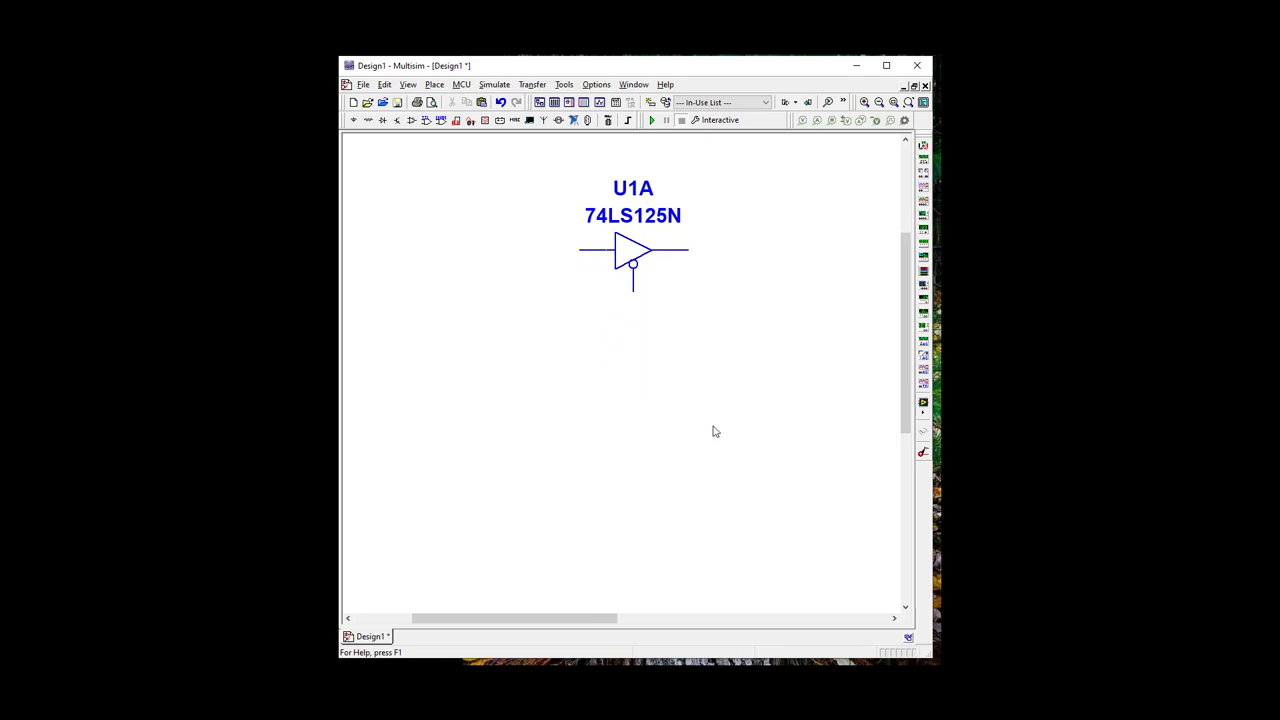
left_click_drag(907, 383, 907, 329)
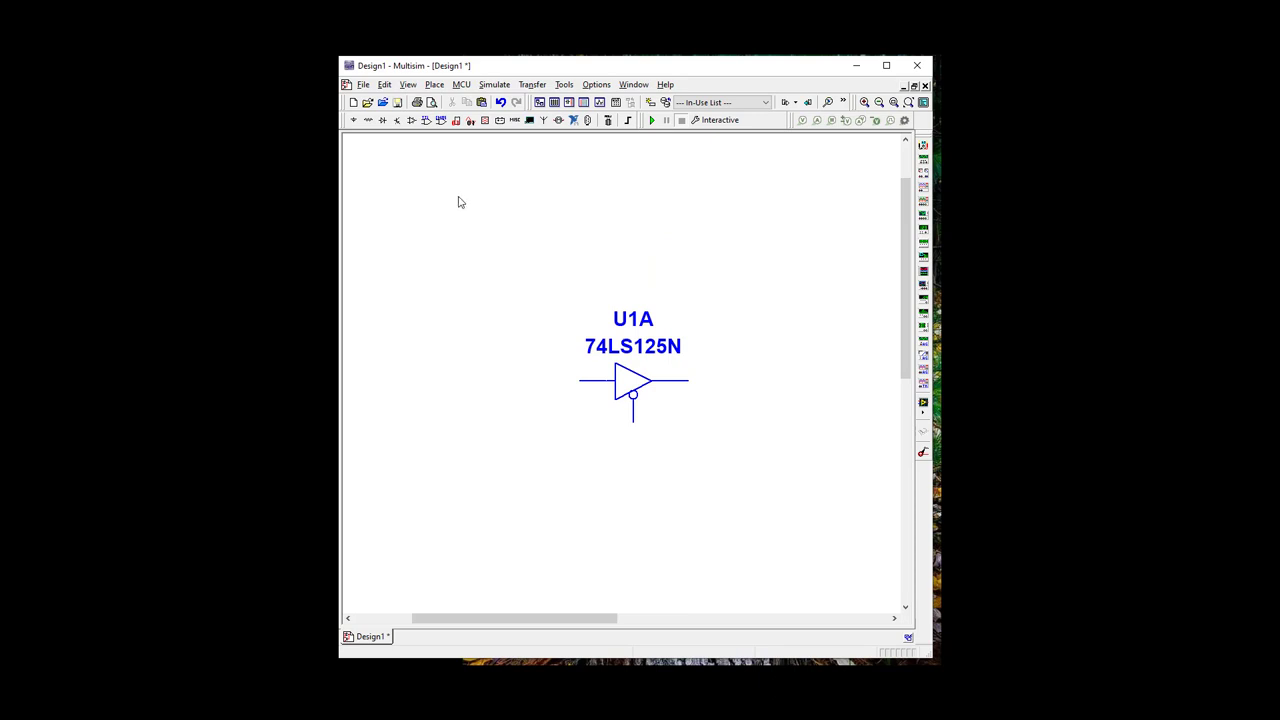
- Place an SPDT switch, S1, to the left of U1A
left_click(368, 120)
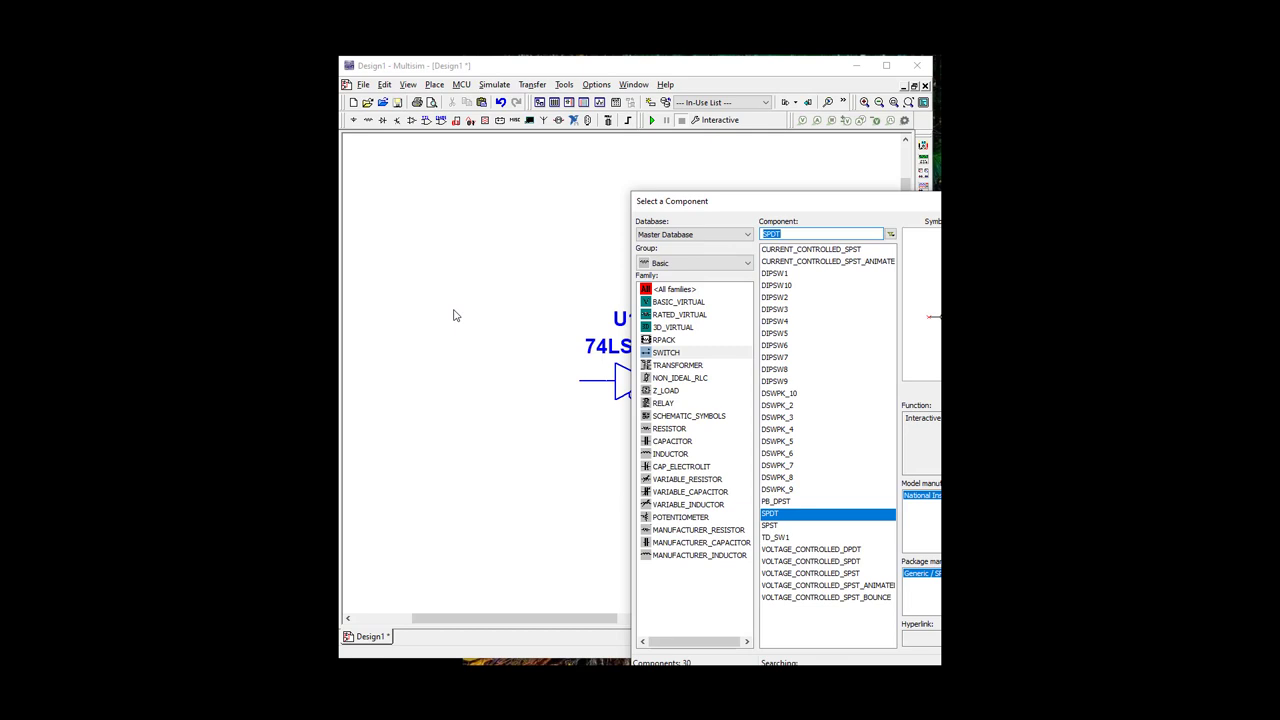
left_click(674, 355)
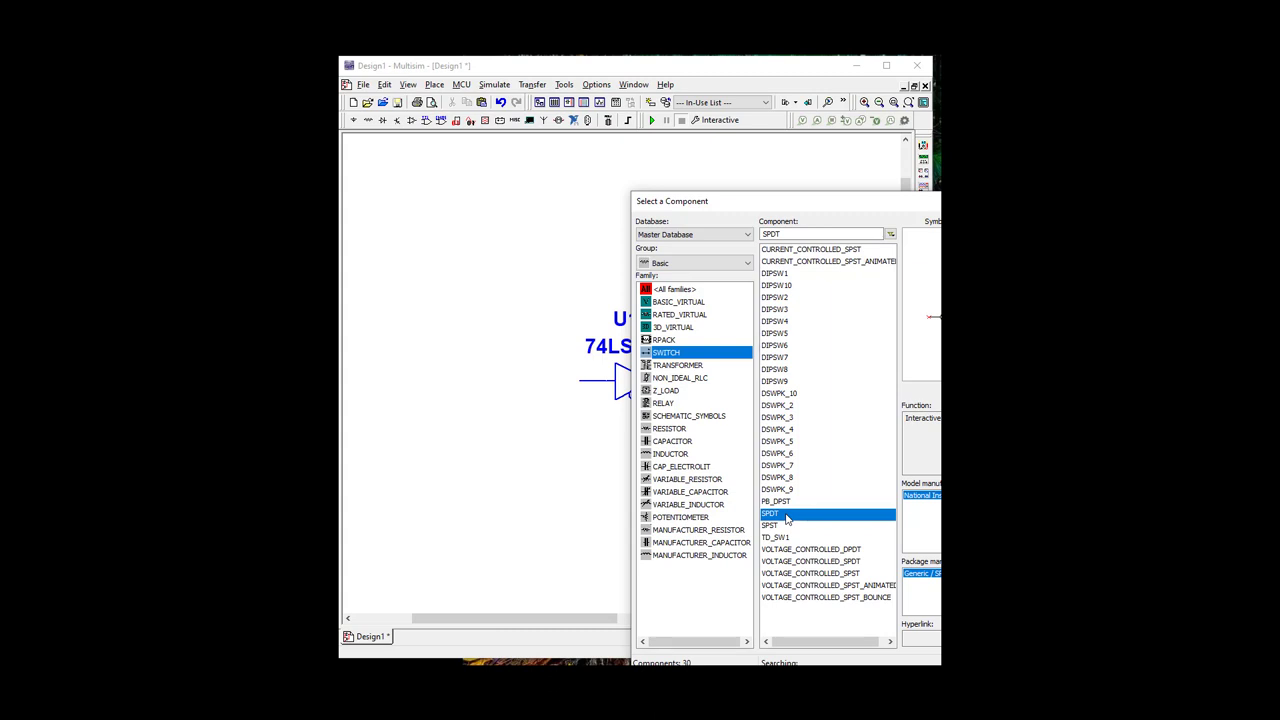
key("Return")
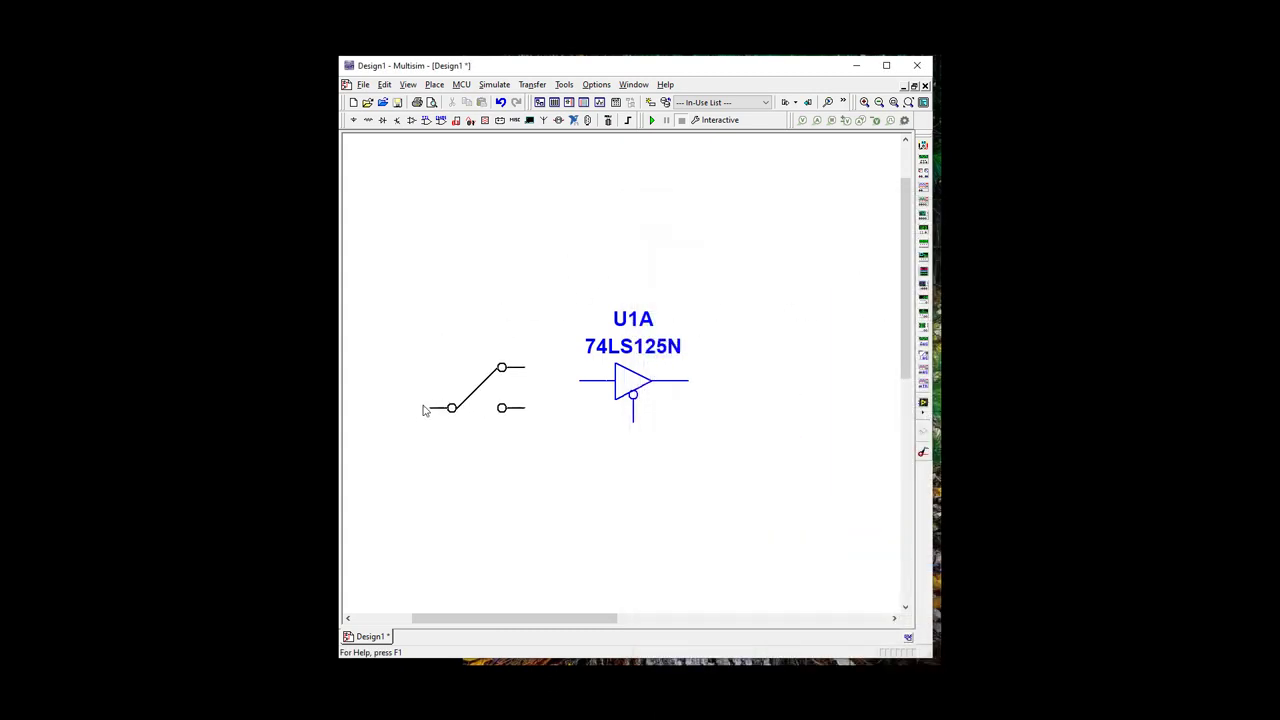
key("Escape")
left_click(470, 435)
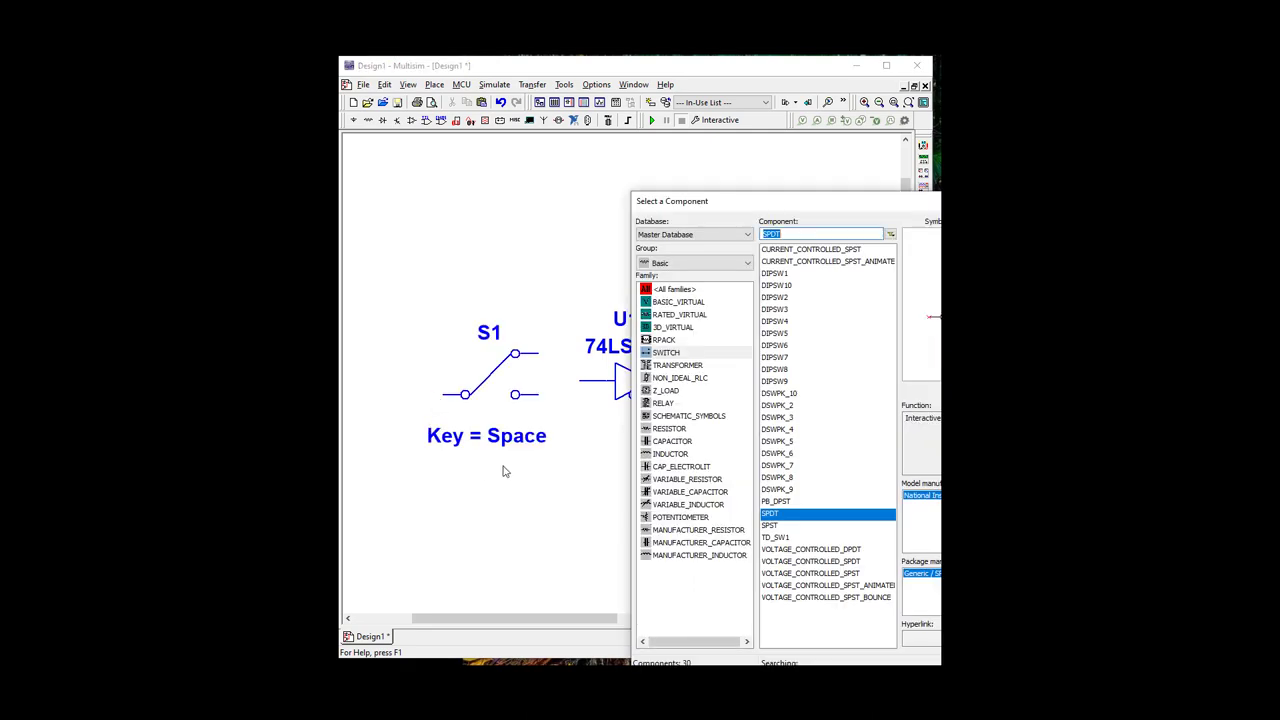
key("Escape")
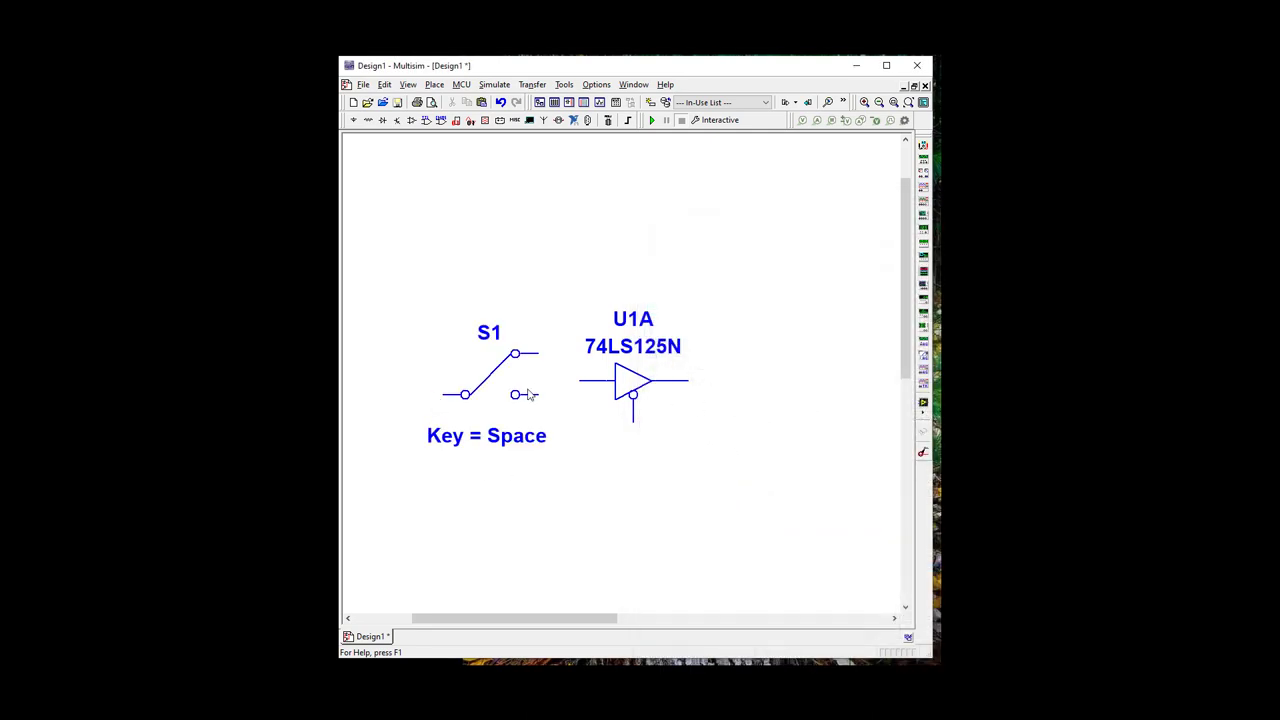
- Flip S1 horizontally, align it level with U1A's input, and begin its wire
left_click(497, 393)
right_click(497, 385)
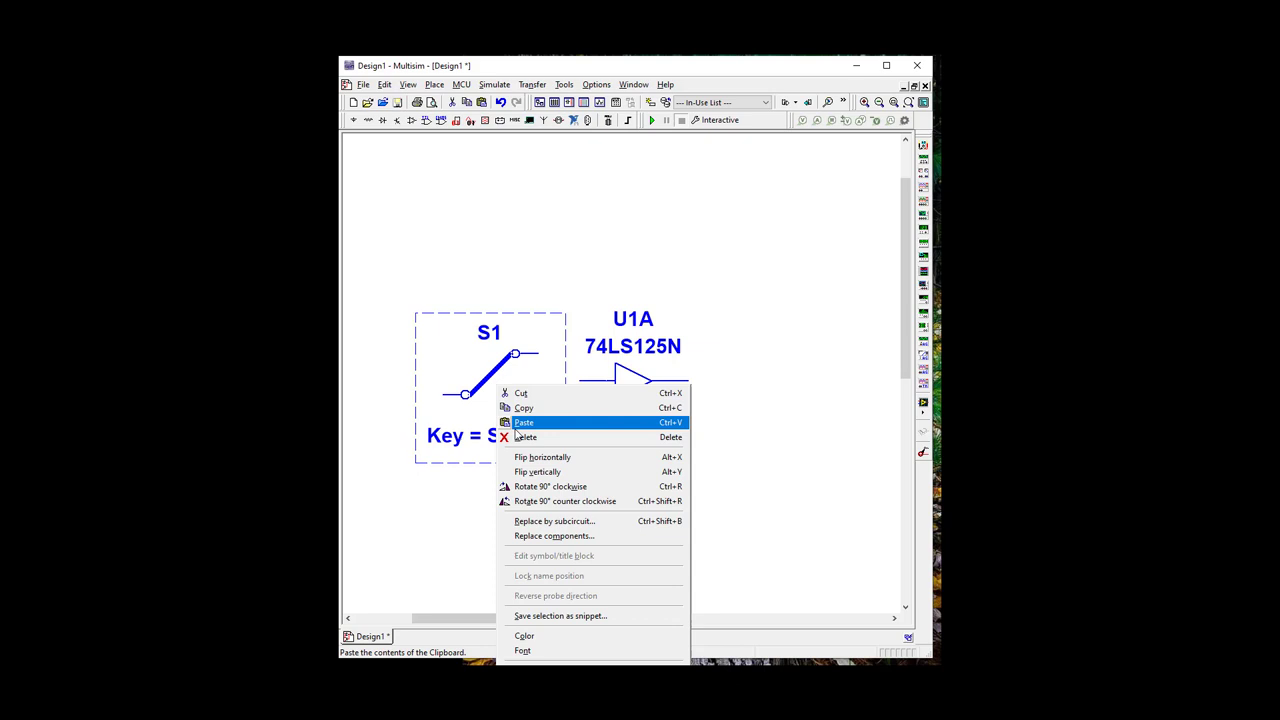
left_click(532, 462)
left_click(533, 468)
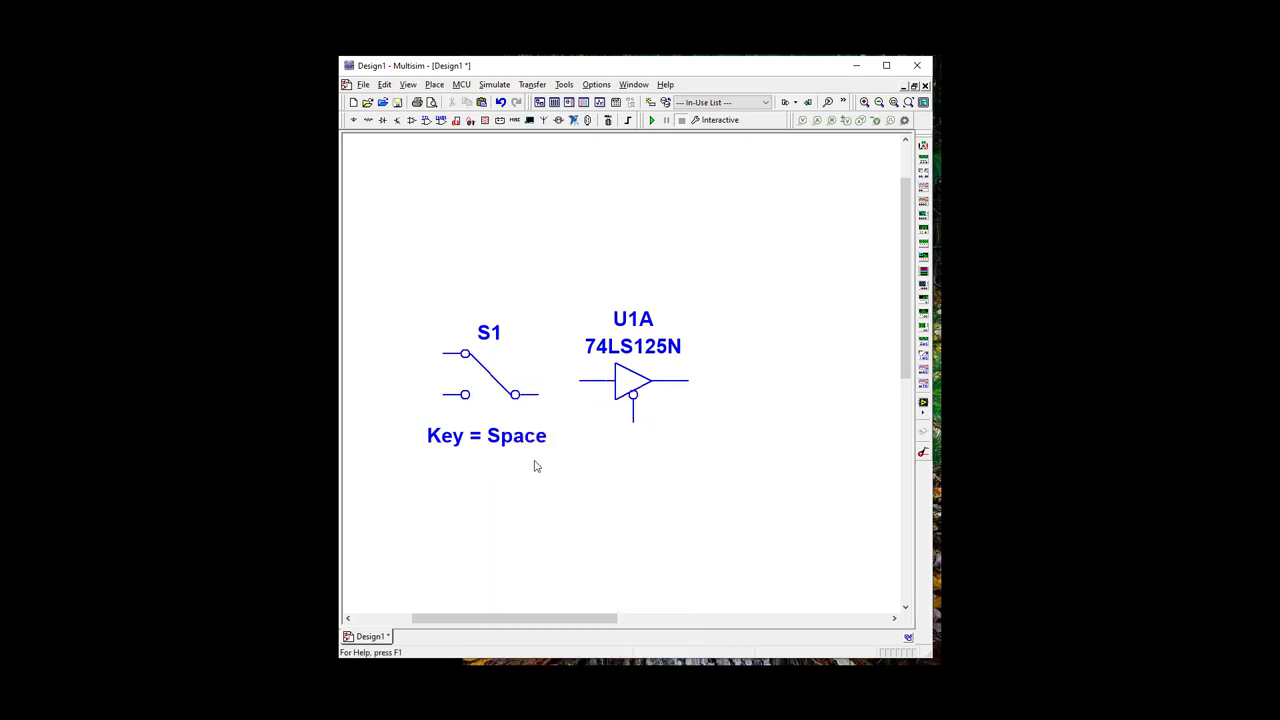
left_click_drag(538, 400, 538, 386)
left_click(542, 390)
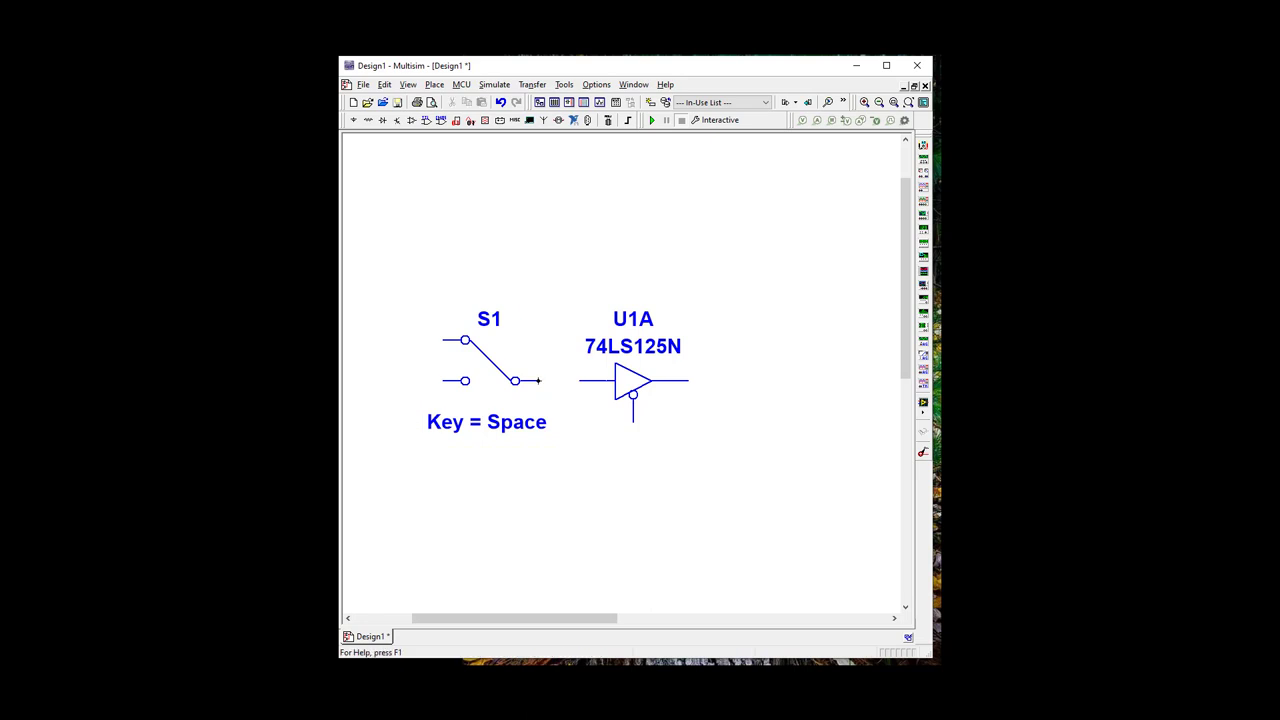
left_click(538, 380)
- Finish S1's wire to U1A's input, then add a ground wired to S1's lower pin
left_click(578, 380)
left_click(354, 120)
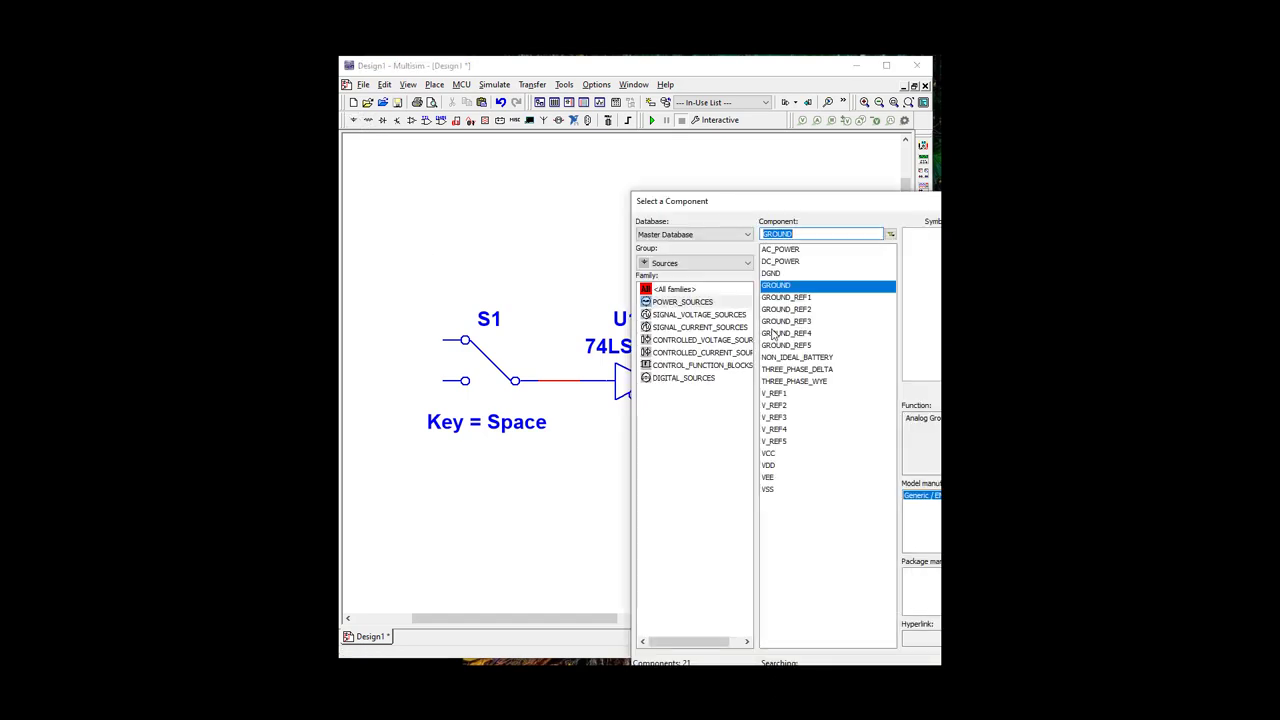
key("Return")
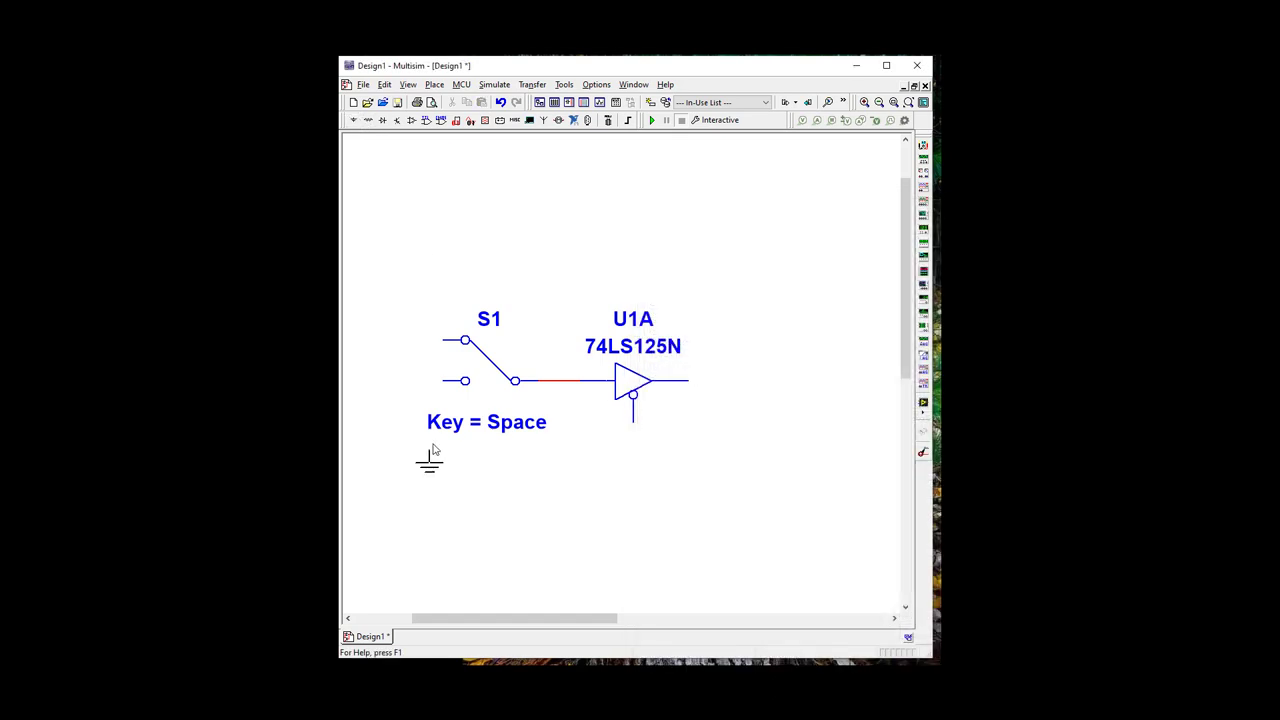
left_click(388, 445)
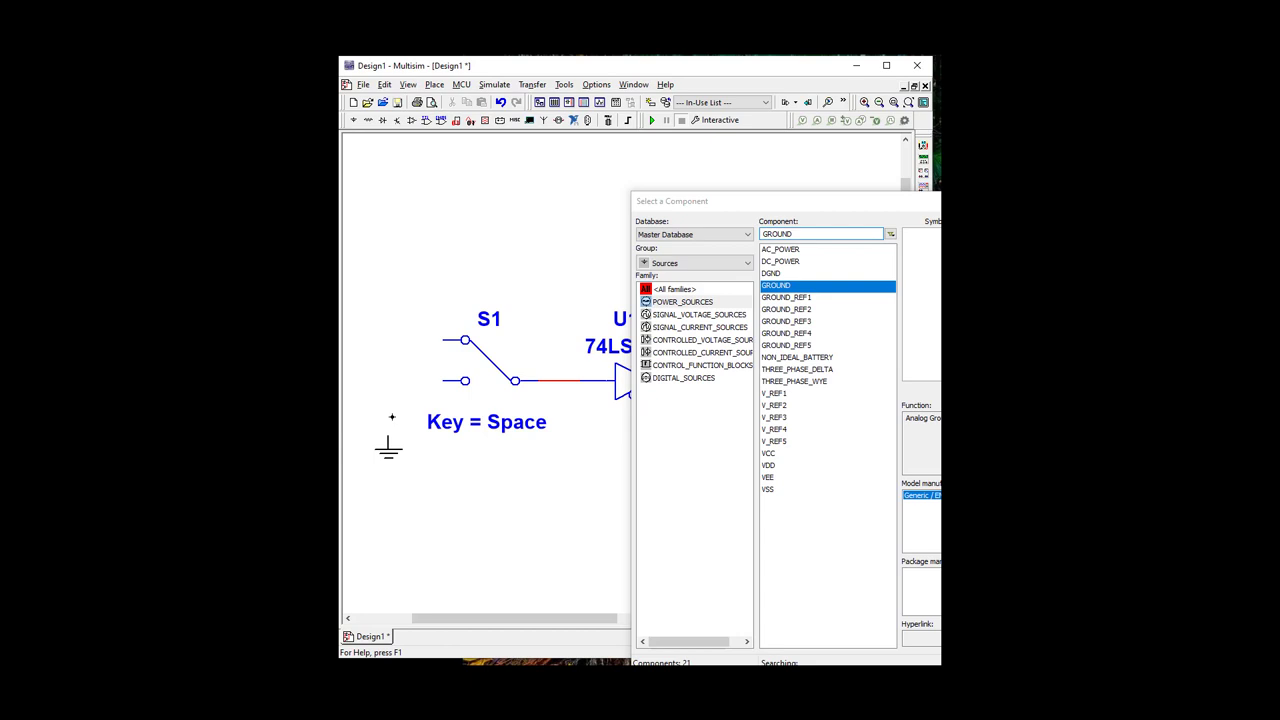
left_click_drag(388, 432, 440, 380)
left_click(432, 380)
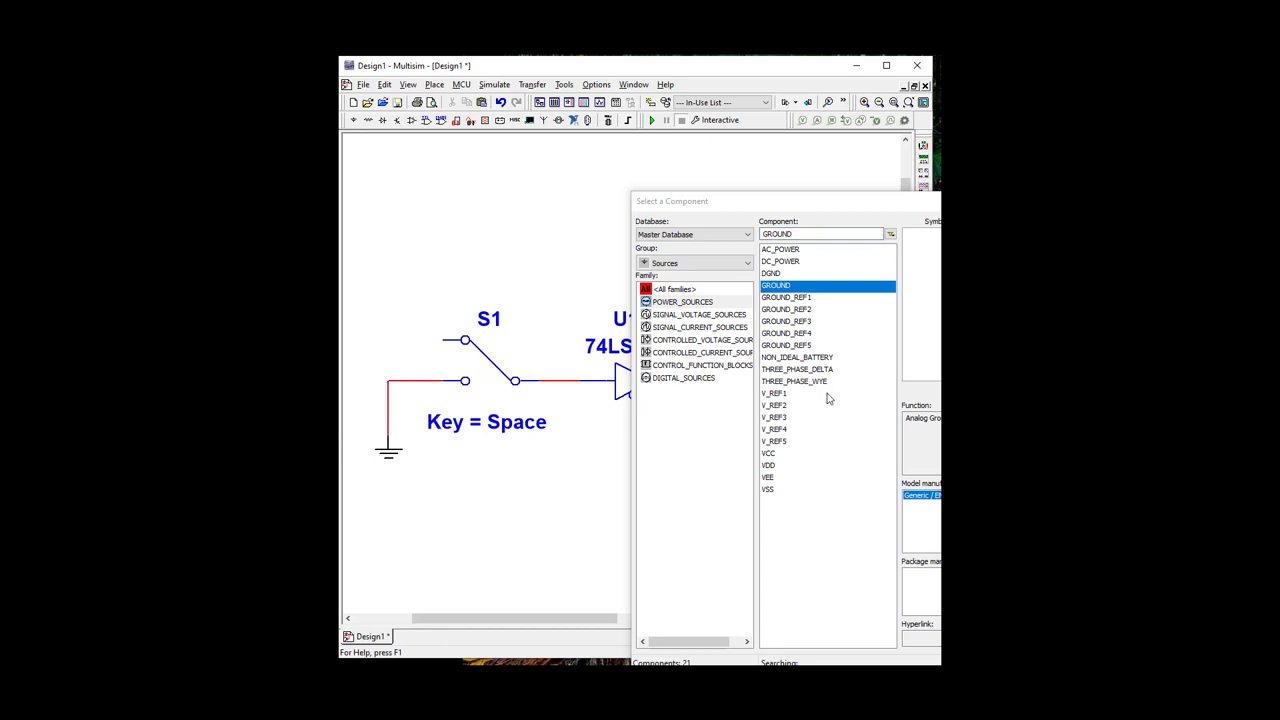
- Place a 5.0V VCC above the switch and wire it to S1's upper terminal
left_click(778, 456)
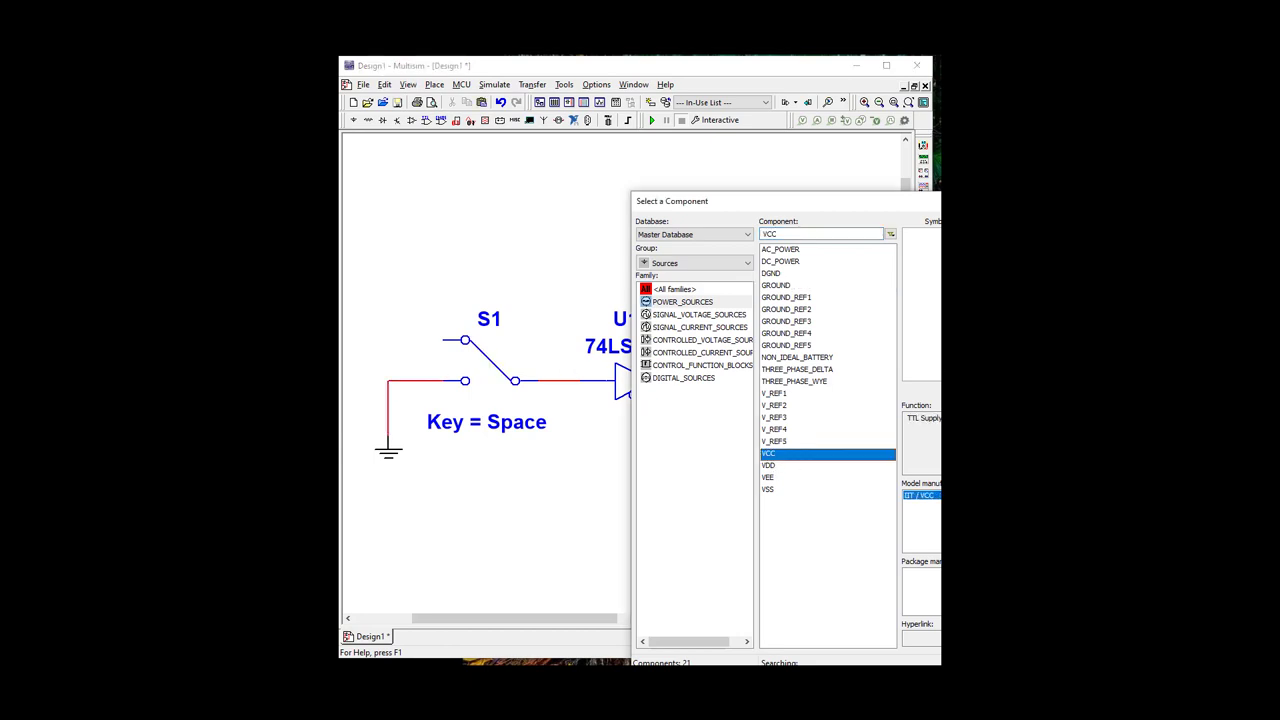
key("Return")
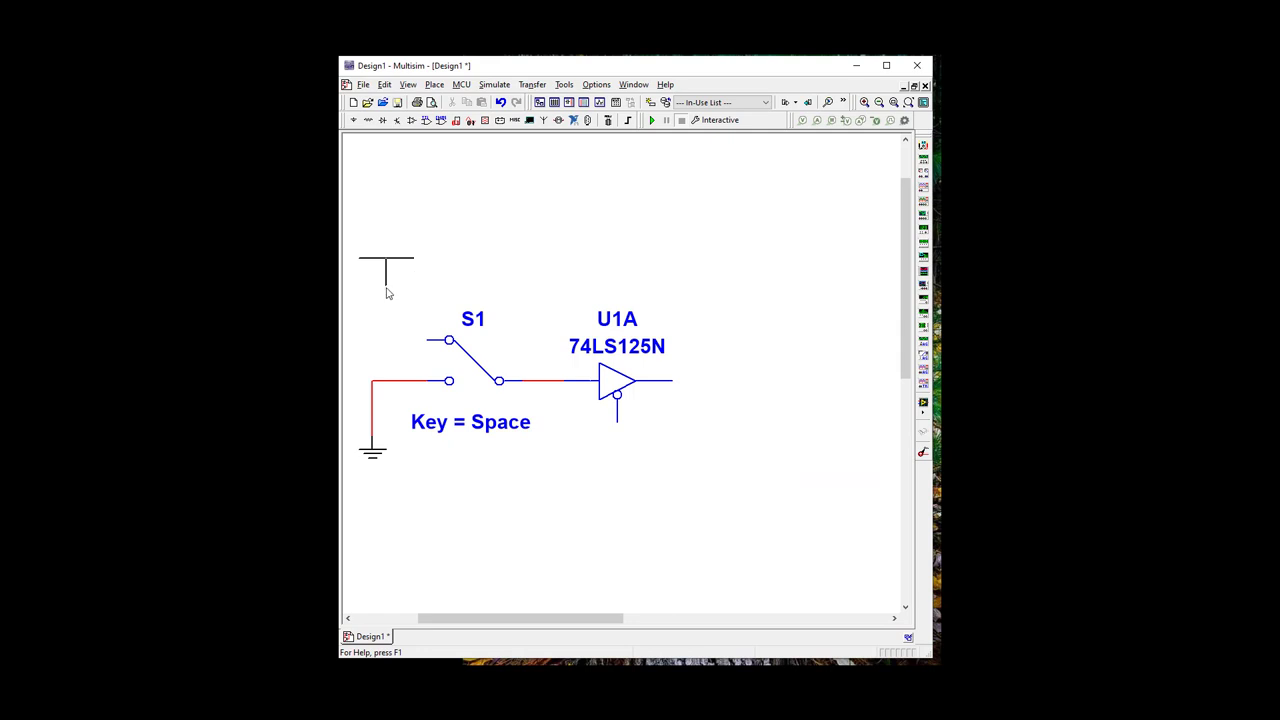
left_click(380, 292)
key("Return")
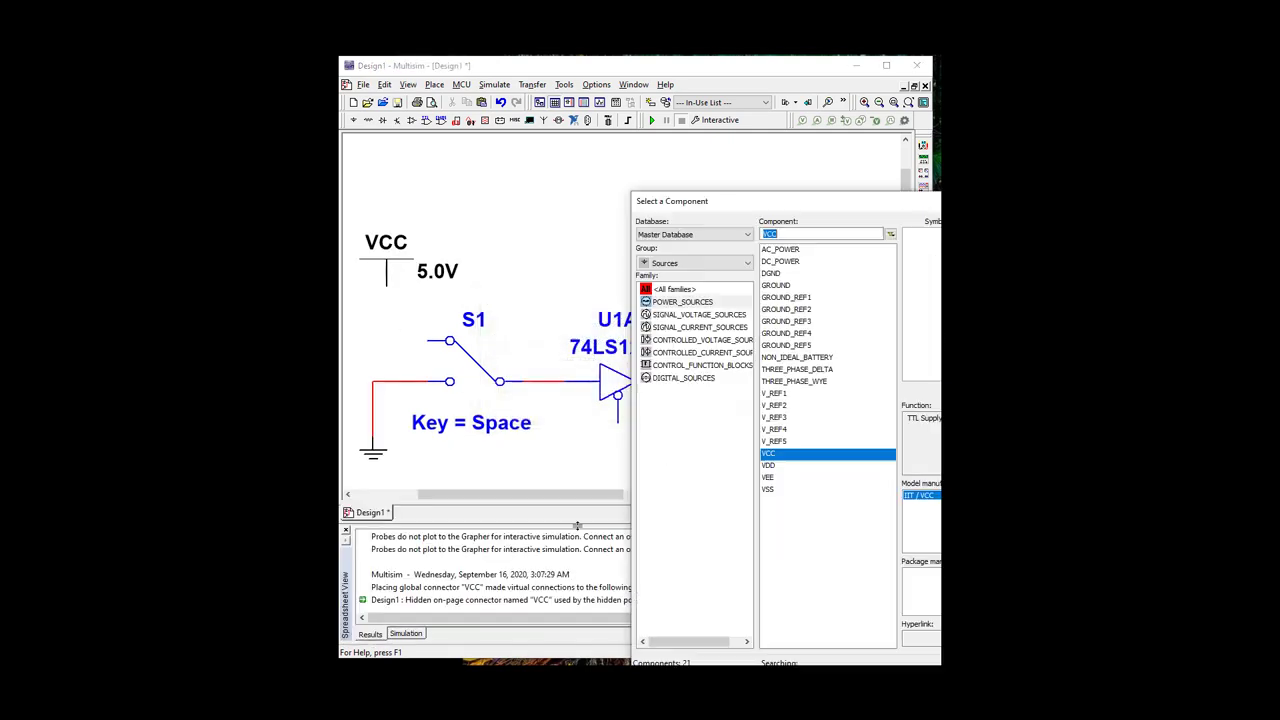
left_click(347, 532)
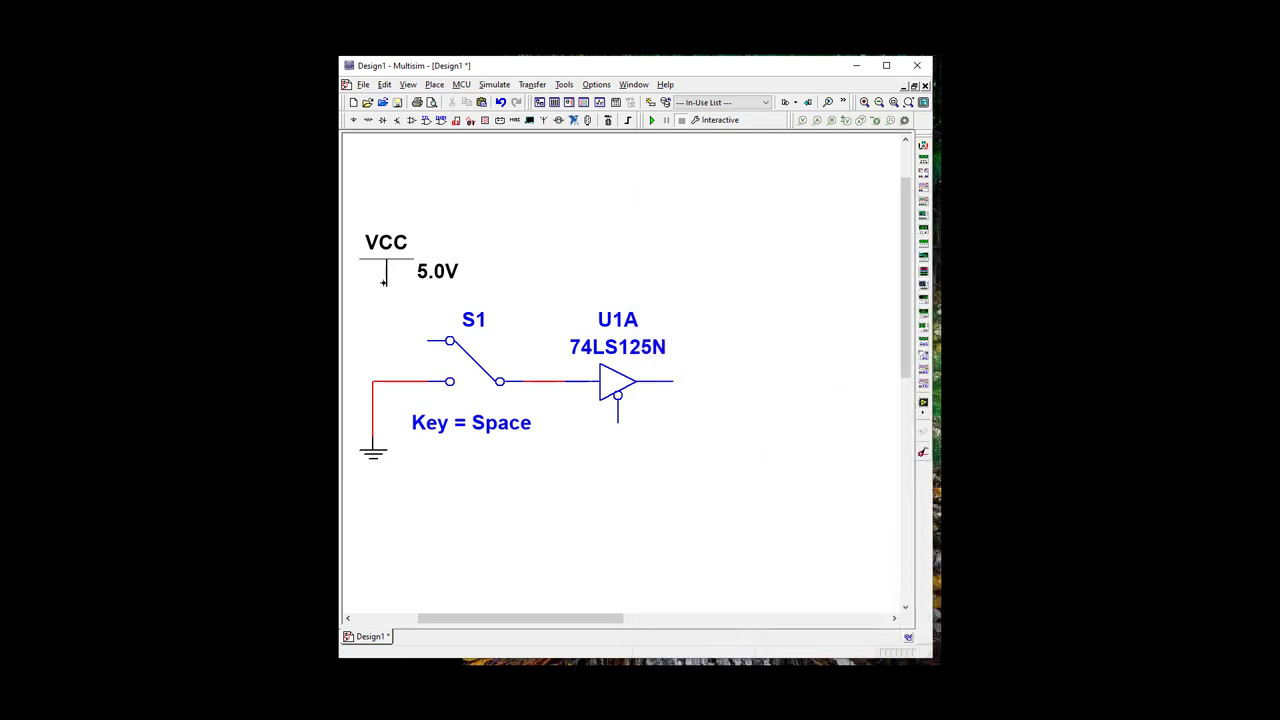
left_click(385, 284)
left_click(450, 341)
- Select and copy the VCC, S1 and ground circuit
left_click_drag(350, 202, 565, 485)
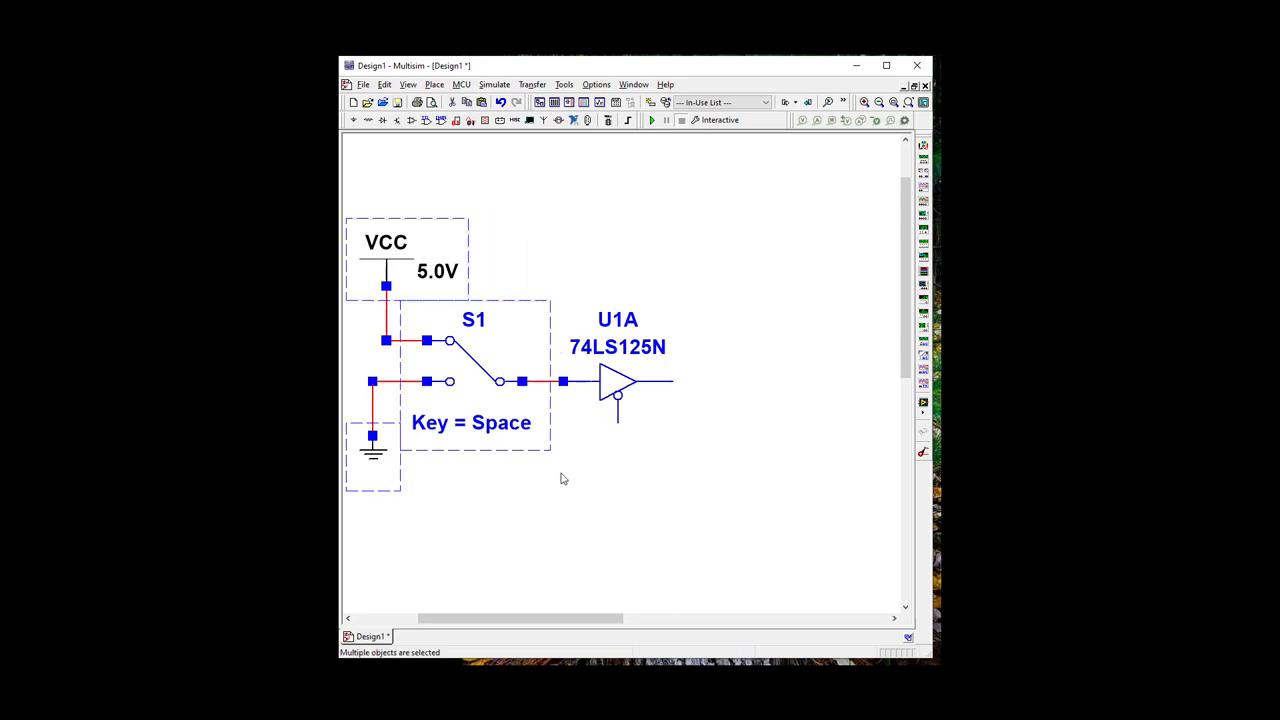
left_click(466, 383)
left_click(465, 378)
right_click(461, 365)
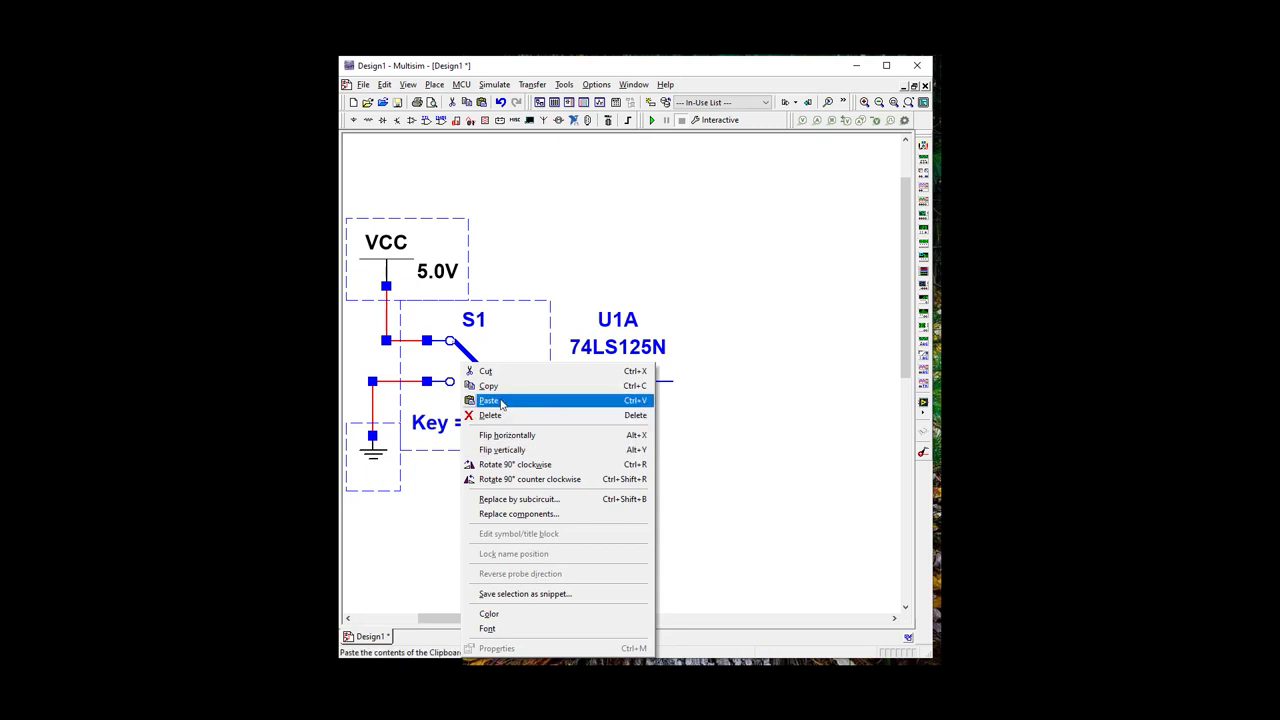
left_click(489, 386)
- Paste the copied circuit below S1 as a new S2 circuit
scroll(811, 374, "right", 5)
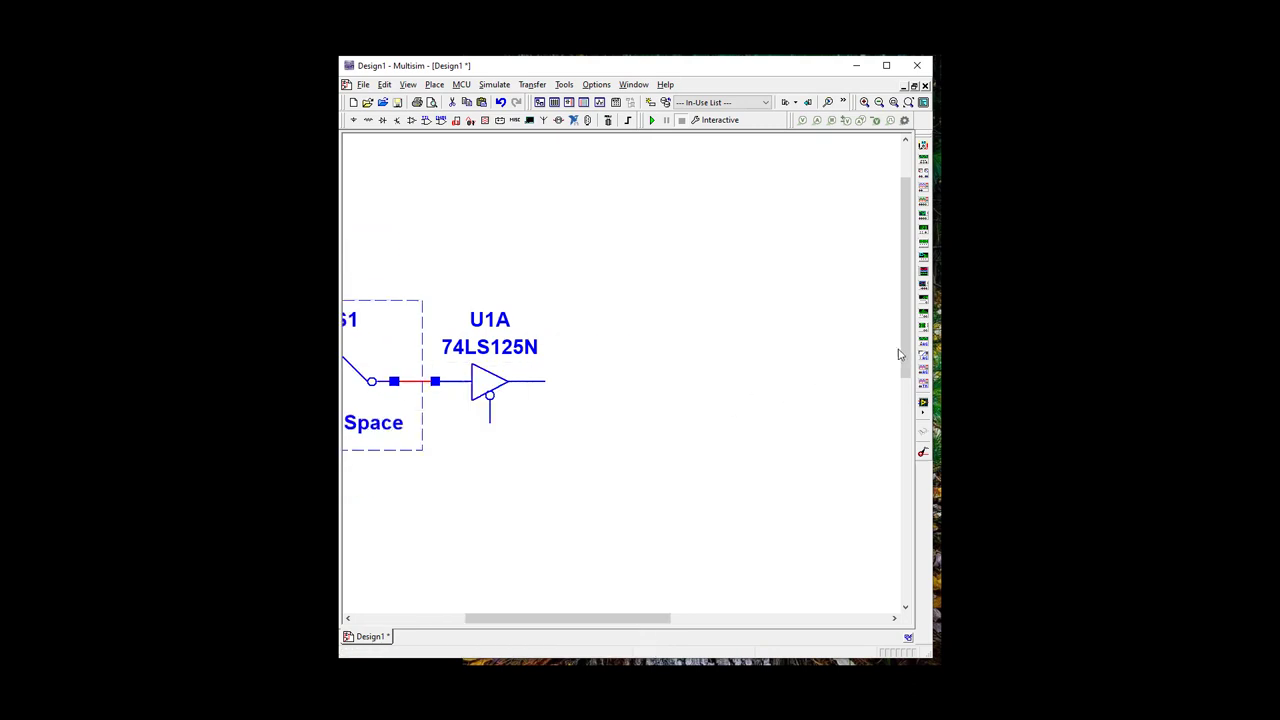
scroll(897, 408, "right", 1)
scroll(677, 597, "down", 5)
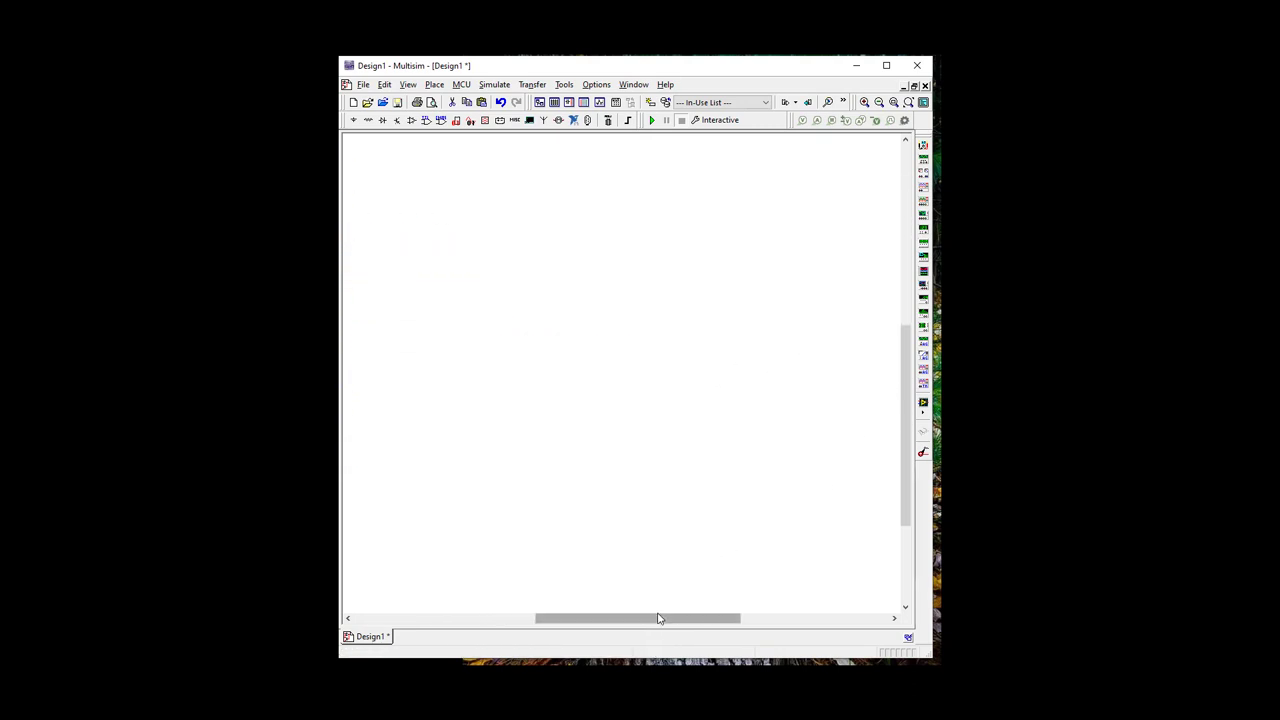
mouse_move(660, 617)
left_mouse_down()
mouse_move(451, 609)
mouse_move(694, 620)
mouse_move(588, 598)
mouse_move(665, 612)
left_mouse_up()
scroll(551, 620, "down", 2)
left_click_drag(900, 506, 871, 285)
scroll(617, 635, "down", 1)
left_click_drag(617, 623, 494, 617)
scroll(505, 534, "down", 4)
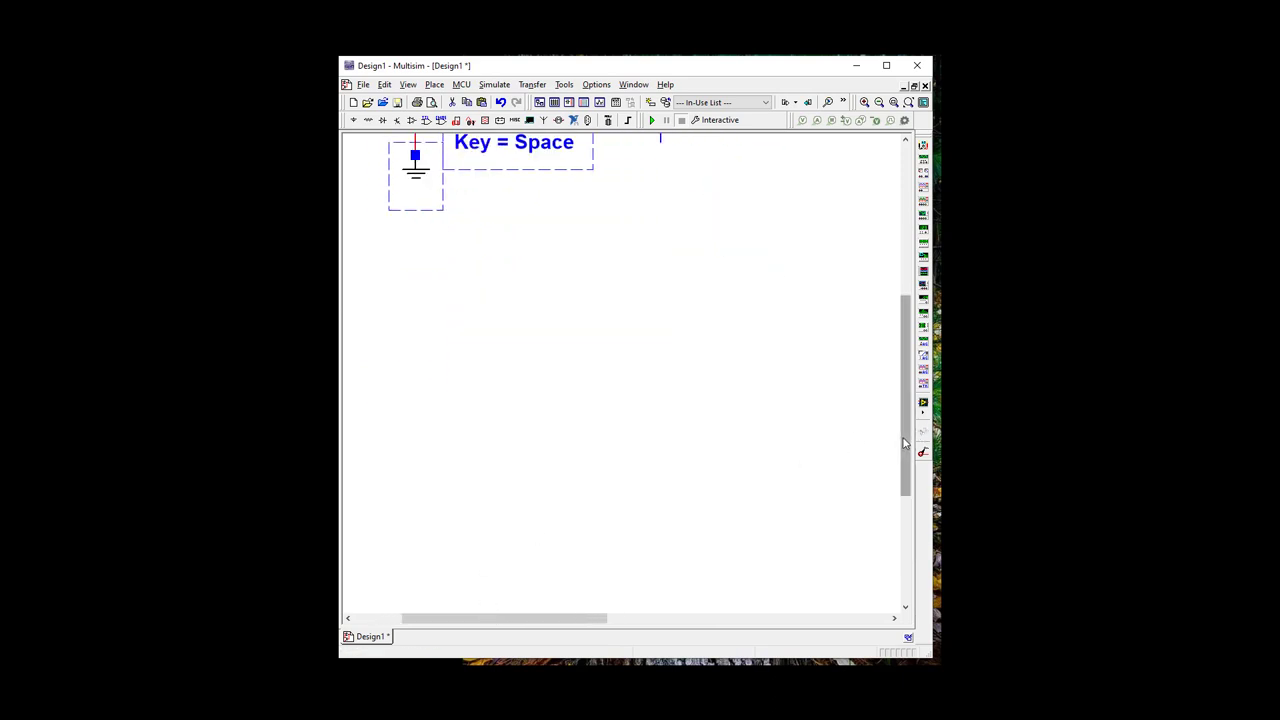
left_click_drag(905, 436, 905, 380)
scroll(757, 426, "right", 3)
scroll(522, 582, "down", 2)
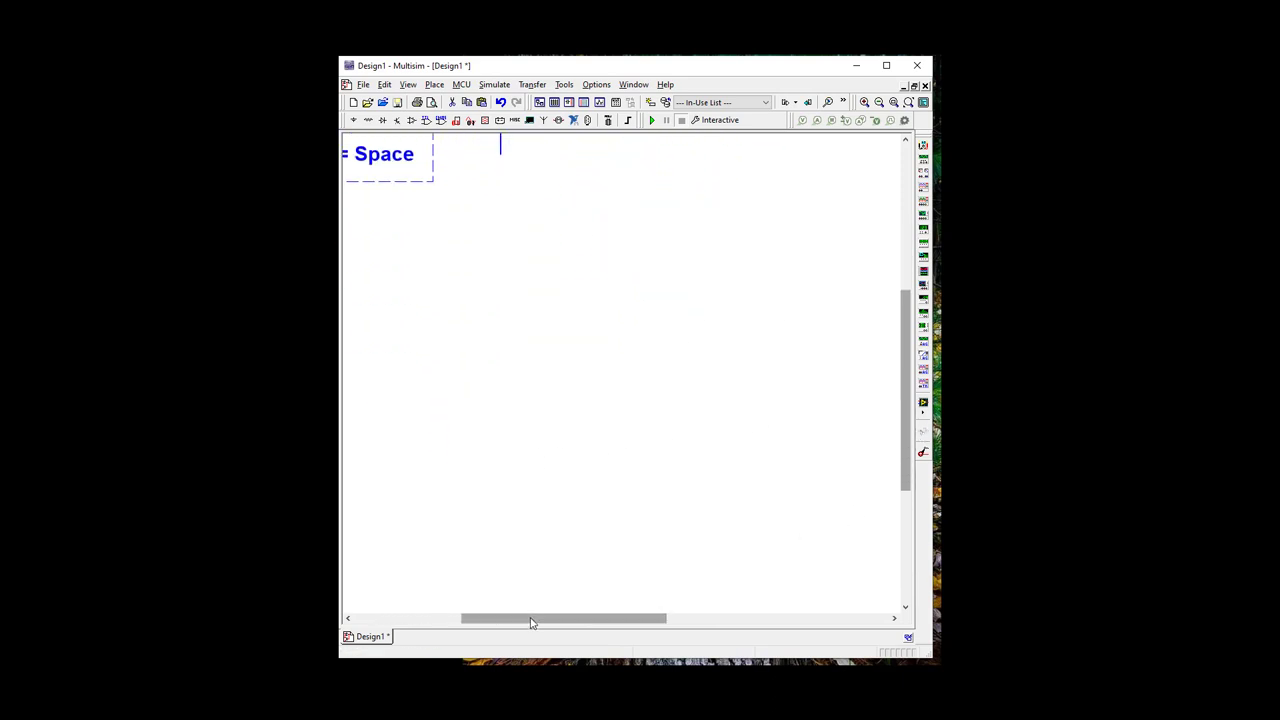
left_click_drag(531, 620, 457, 616)
scroll(466, 480, "down", 2)
right_click(472, 334)
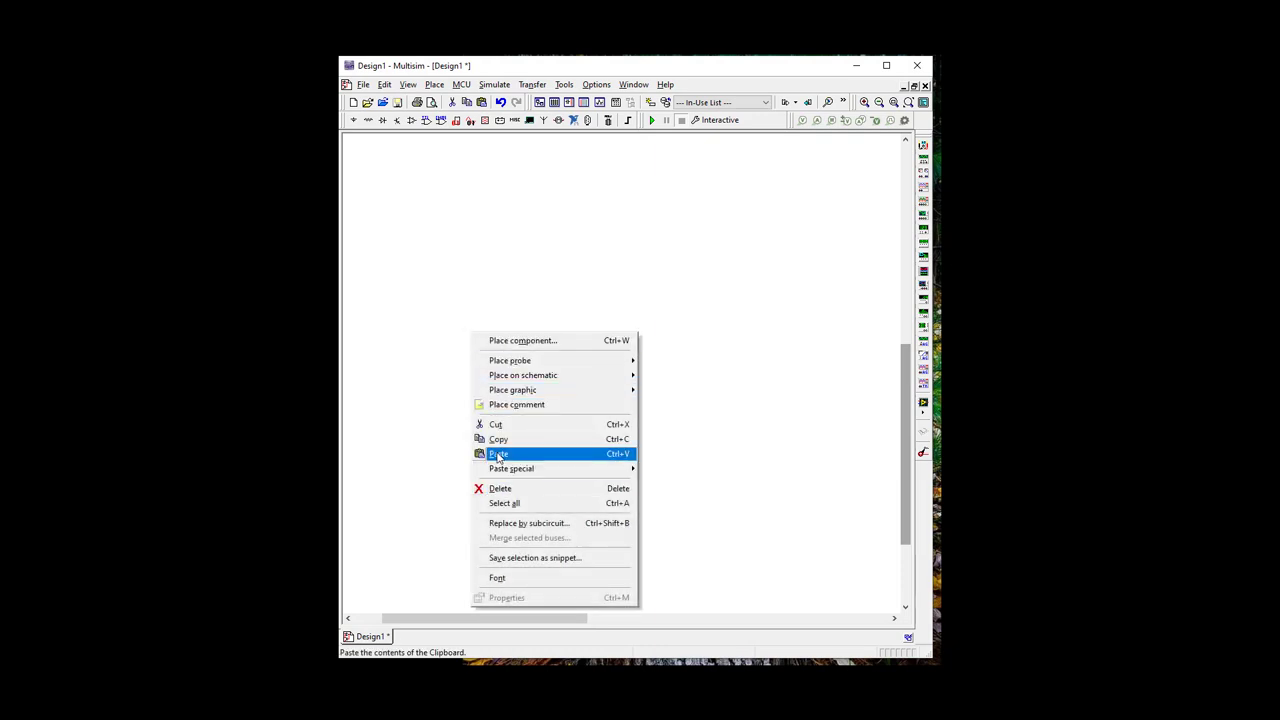
left_click(496, 453)
left_click(447, 202)
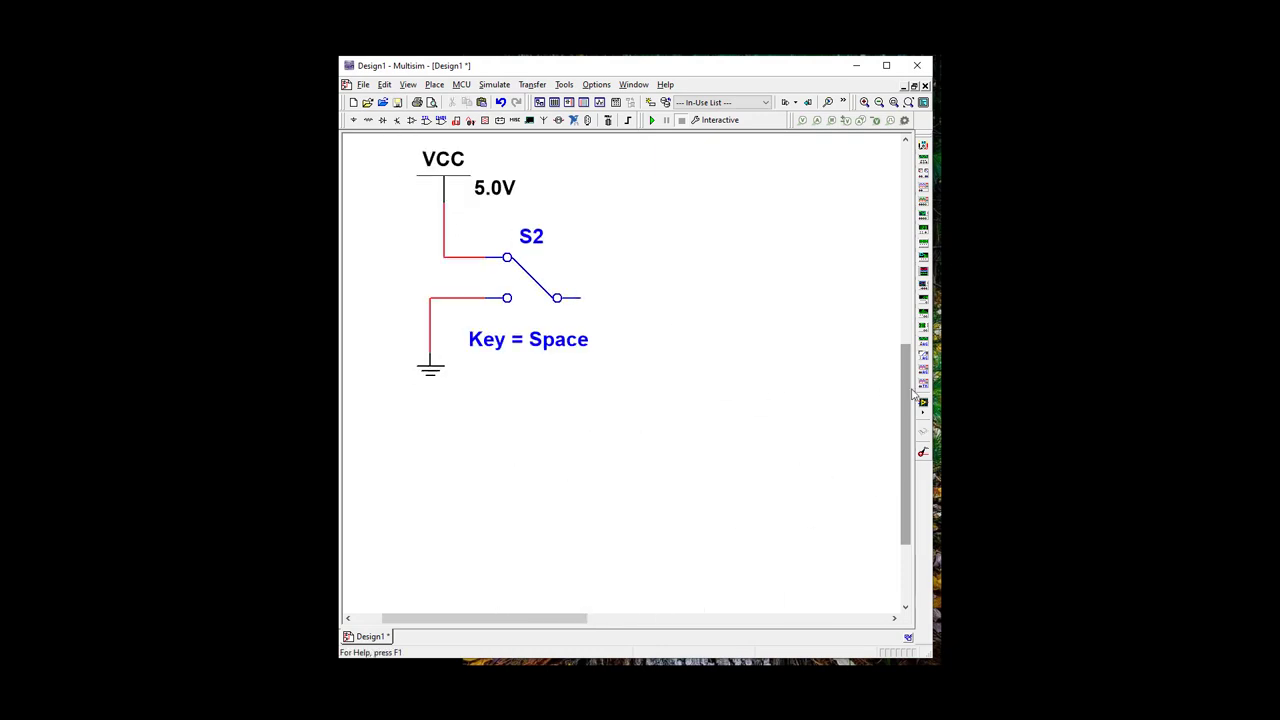
left_click_drag(908, 420, 894, 314)
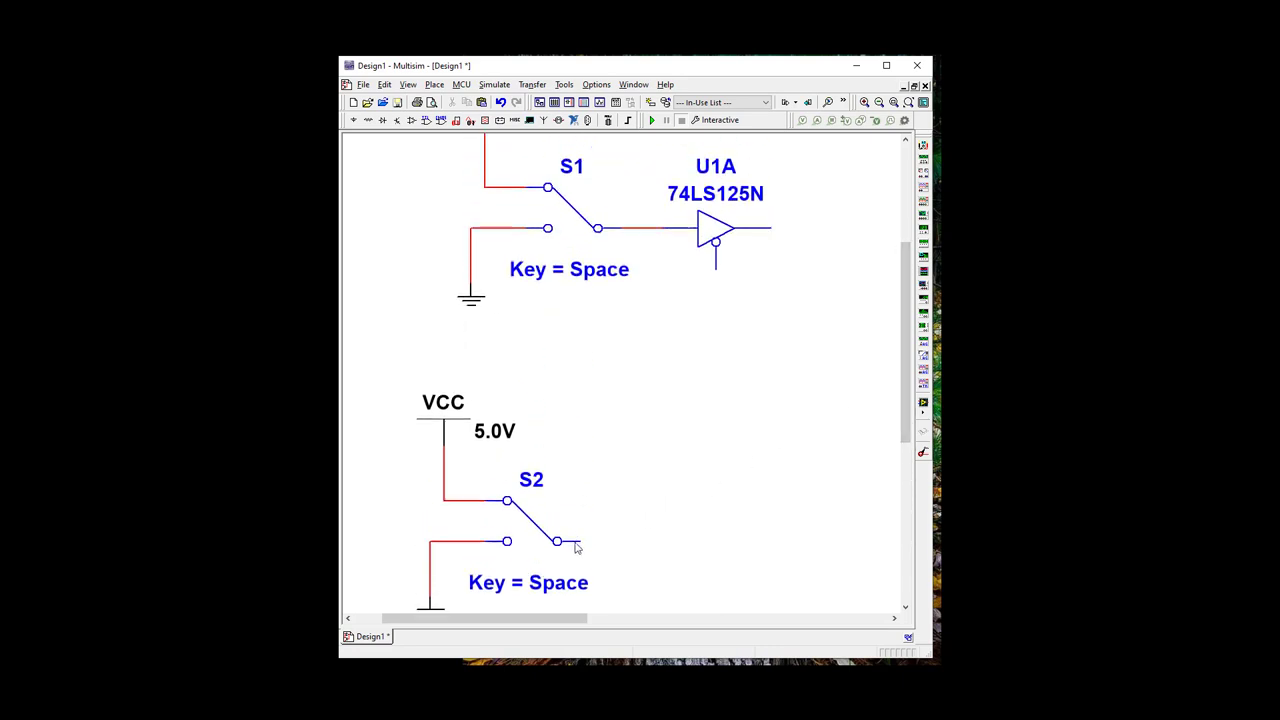
- Wire S2's common terminal to U1A's enable pin and test both switches with Space
left_click(580, 540)
left_click(715, 266)
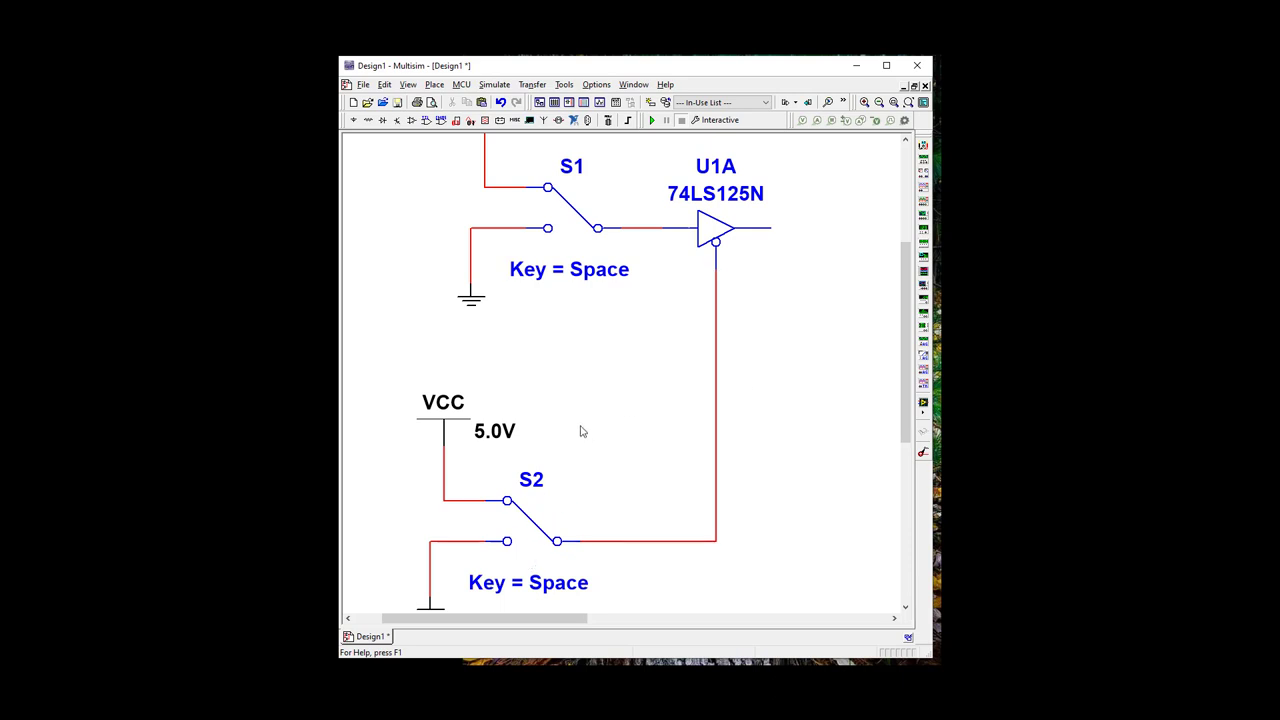
key("space")
key("space")
key("space")
- Toggle switch S2 back and forth to check its behaviour
left_click(522, 521)
left_click(522, 521)
left_click(553, 520)
scroll(875, 463, "down", 1)
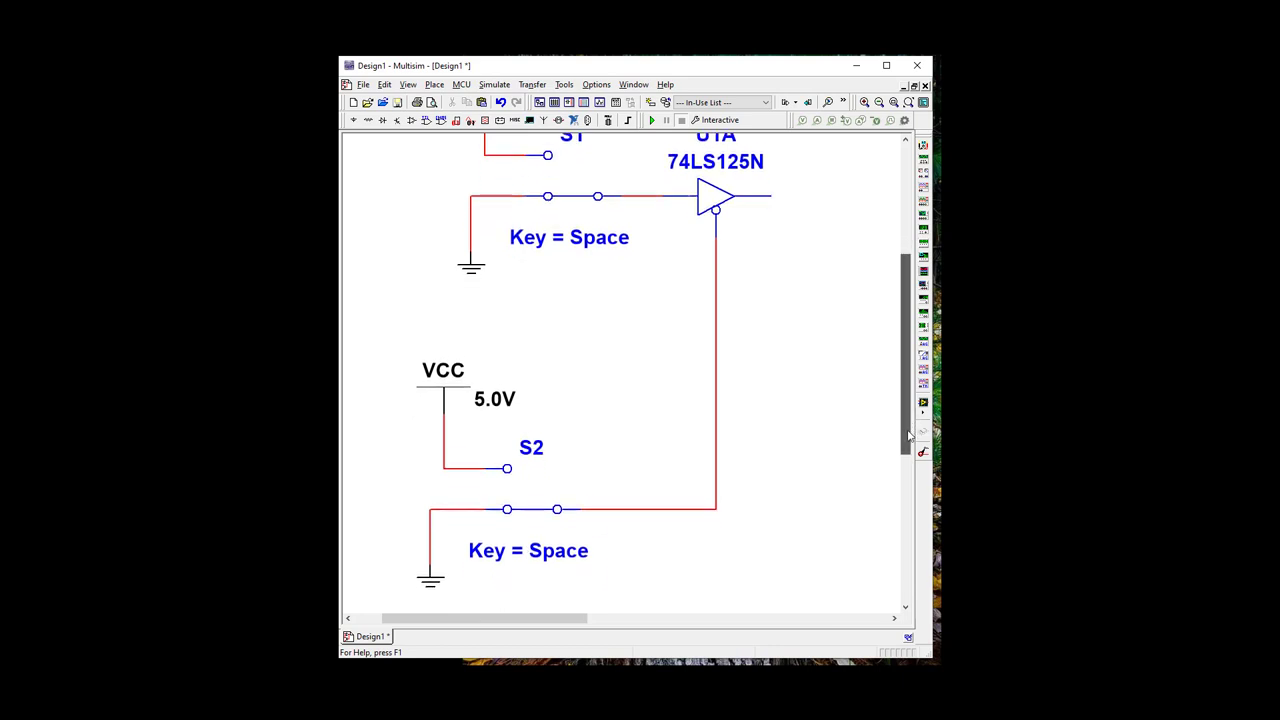
right_click(541, 472)
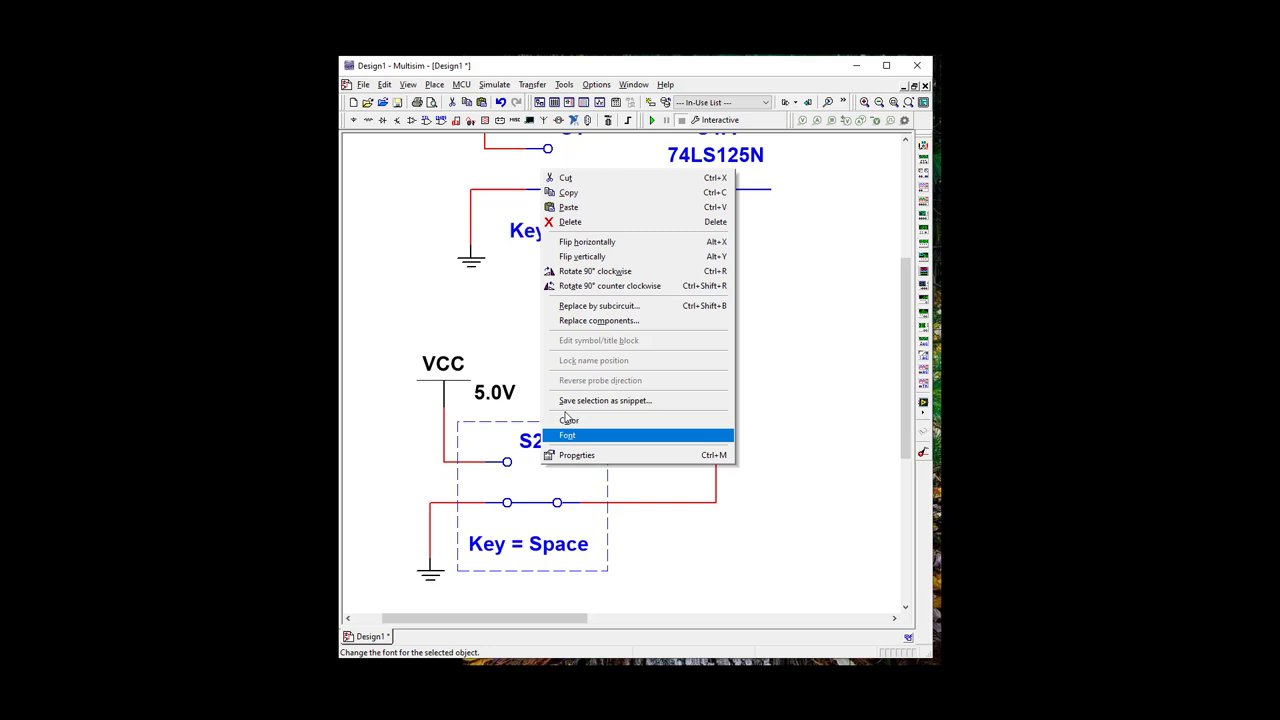
left_click(781, 533)
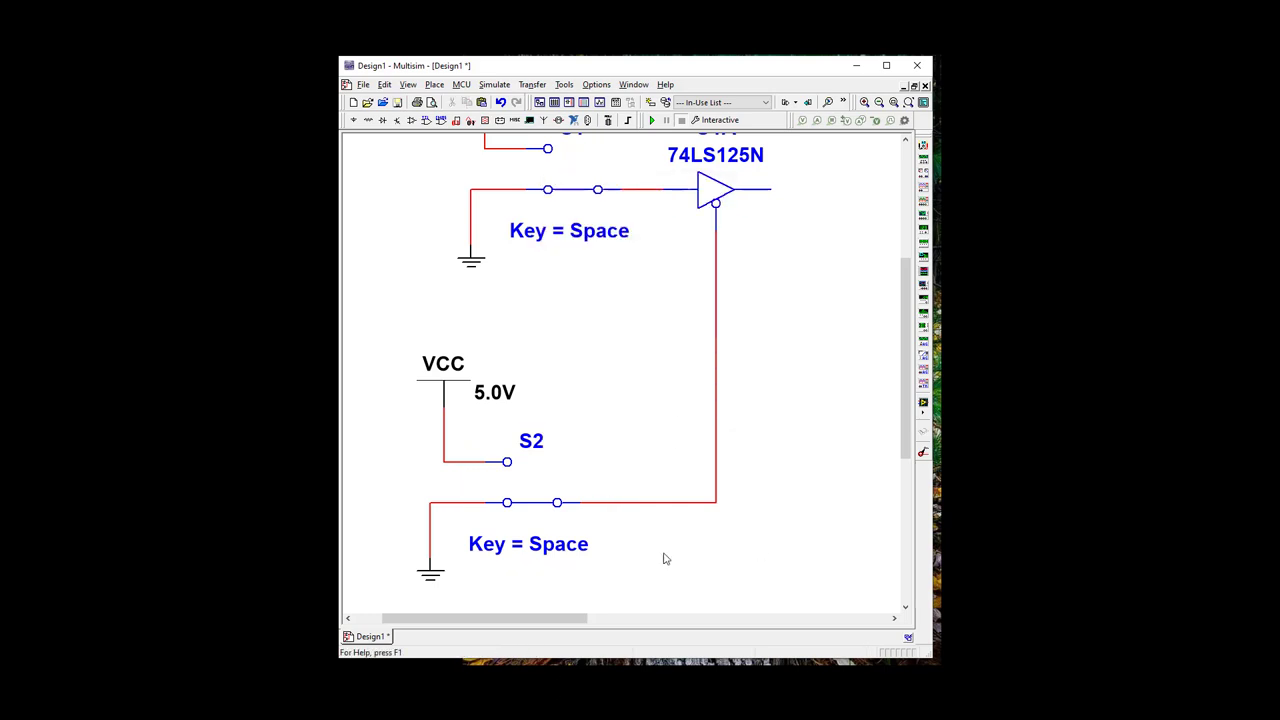
left_click(531, 492)
- Change S2's toggle key from Space to E in its Value properties
left_click(503, 515)
double_click(508, 522)
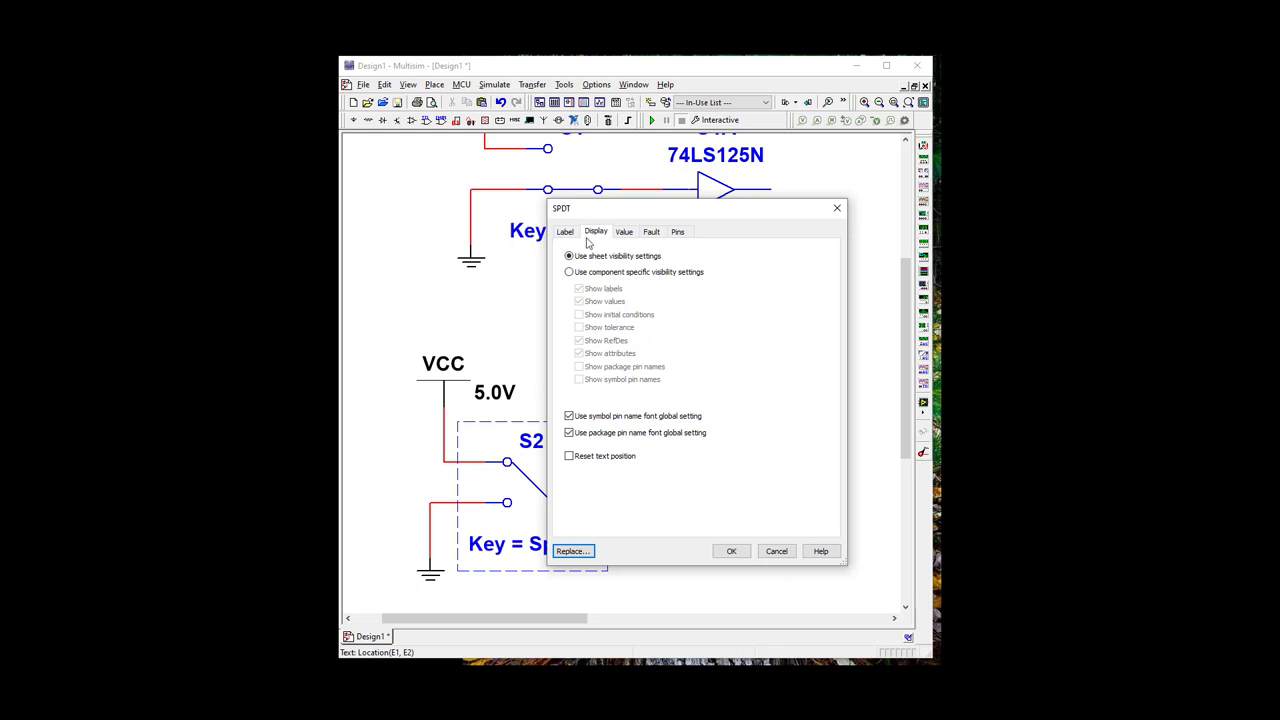
left_click(566, 232)
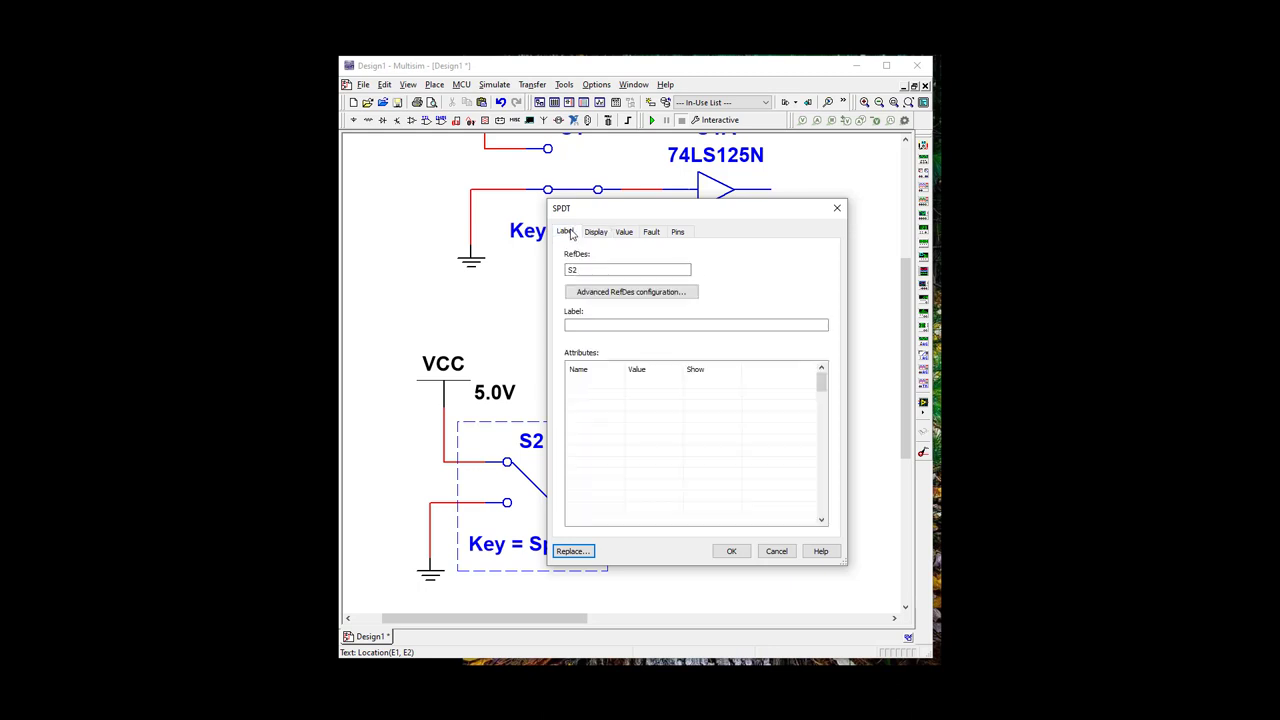
left_click(626, 234)
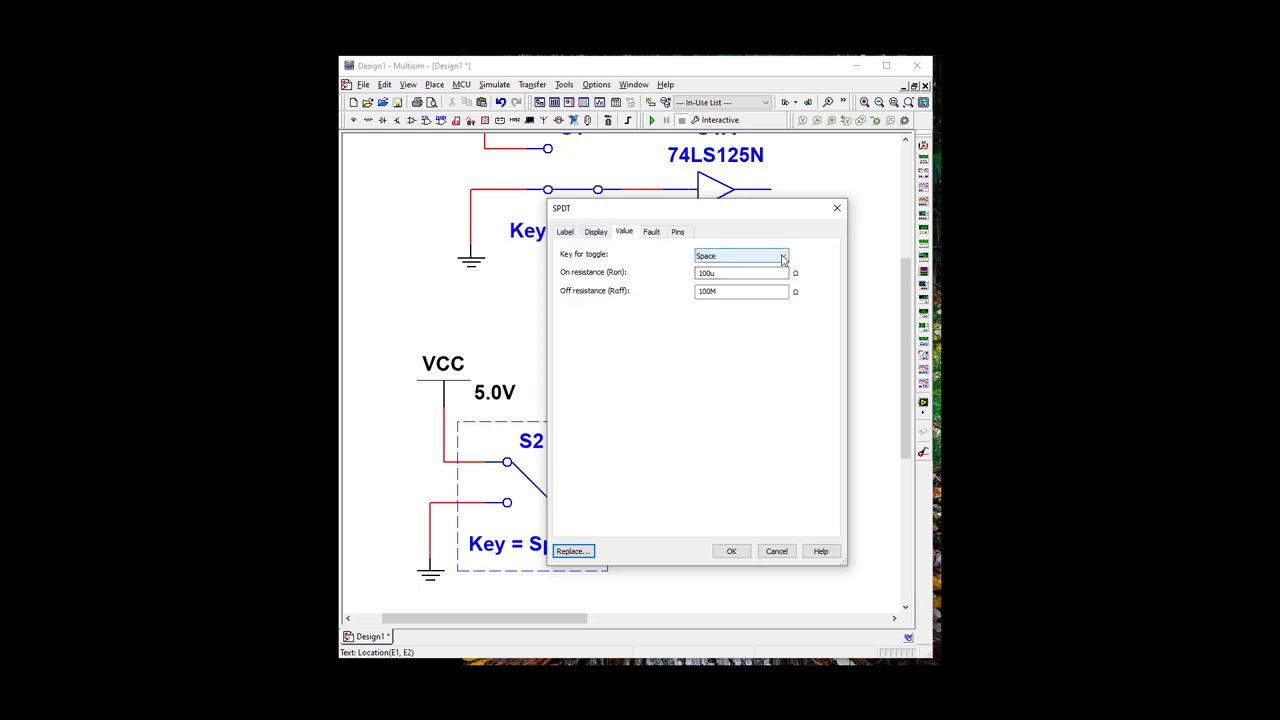
left_click(782, 256)
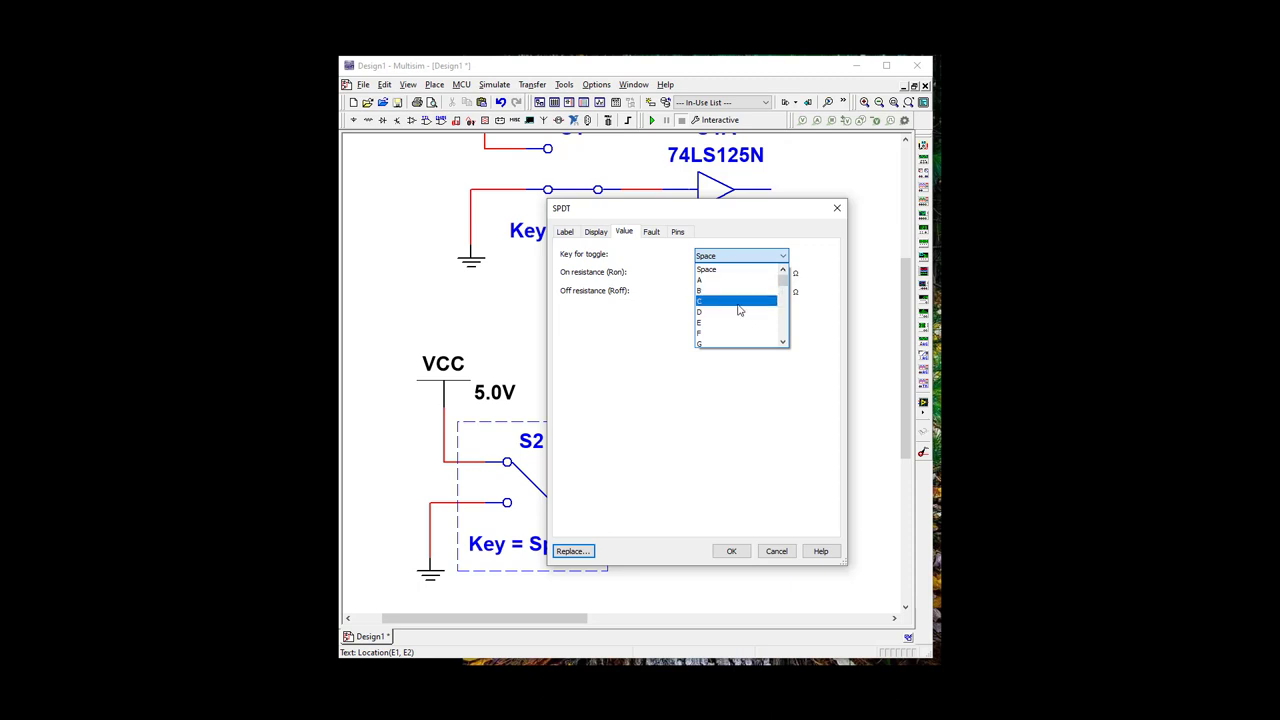
left_click(739, 323)
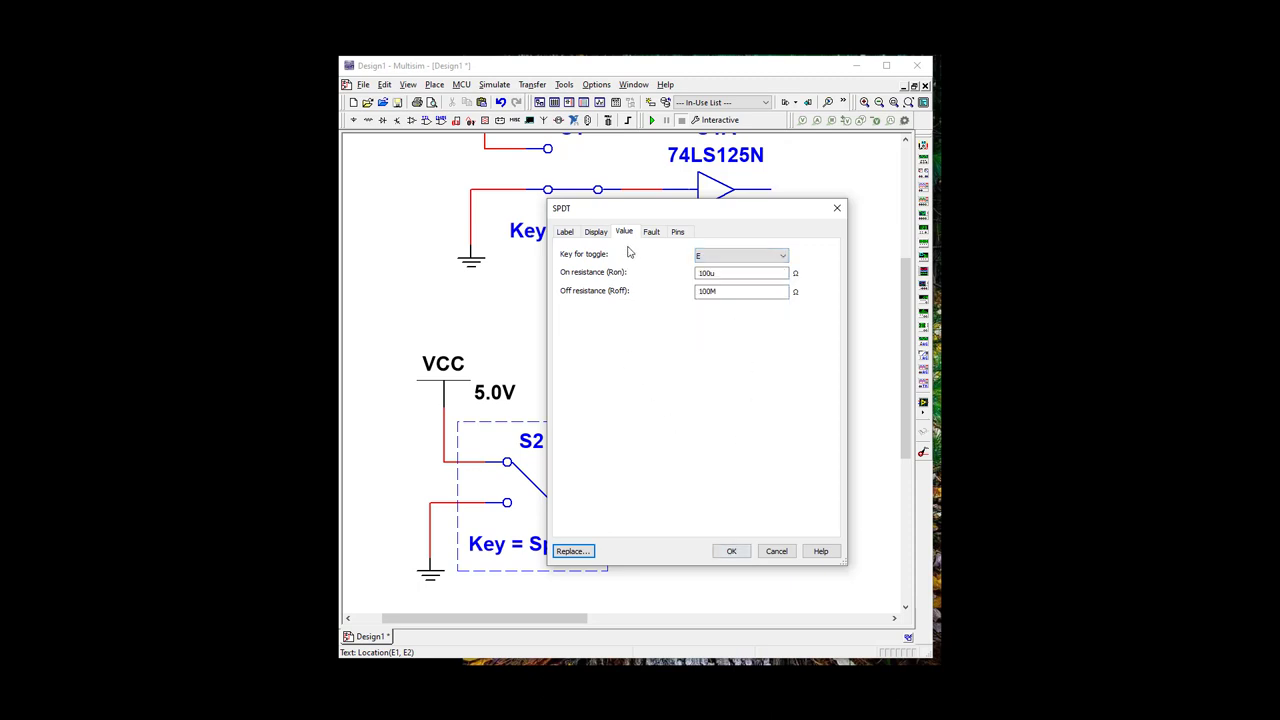
left_click(731, 551)
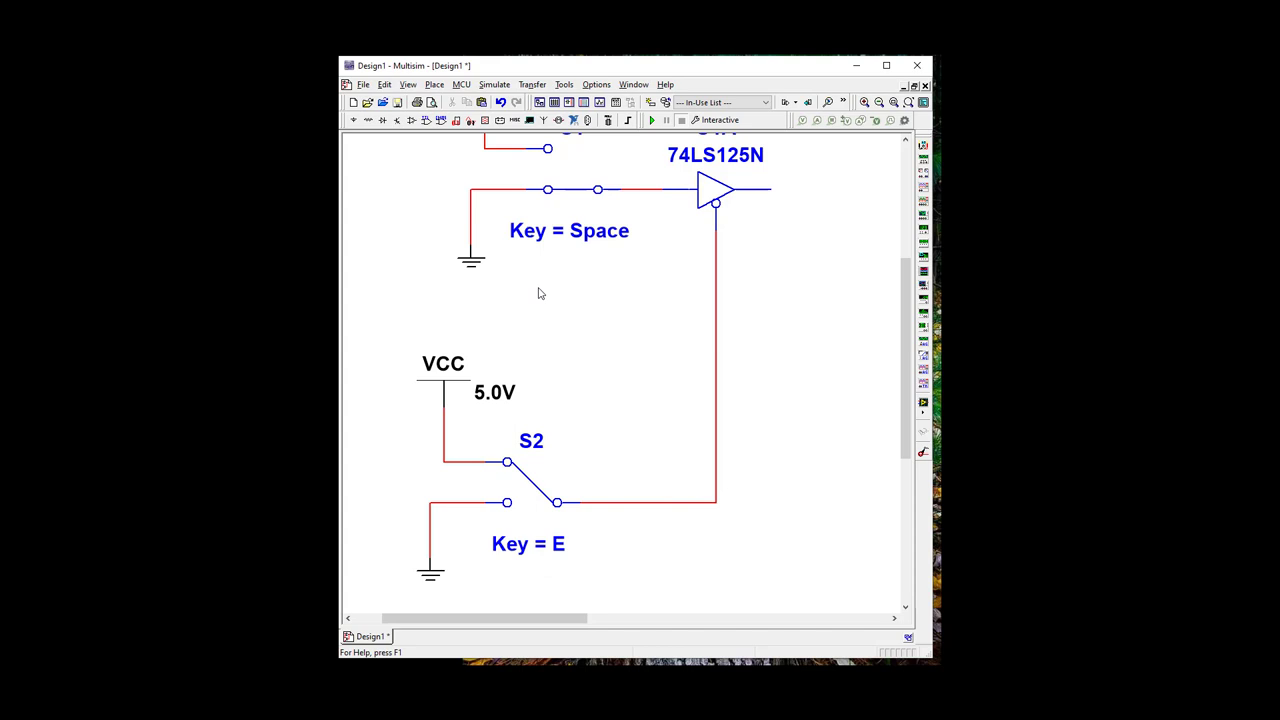
- Change S1's toggle key from Space to D in its properties
left_click(552, 180)
left_click_drag(902, 368, 902, 334)
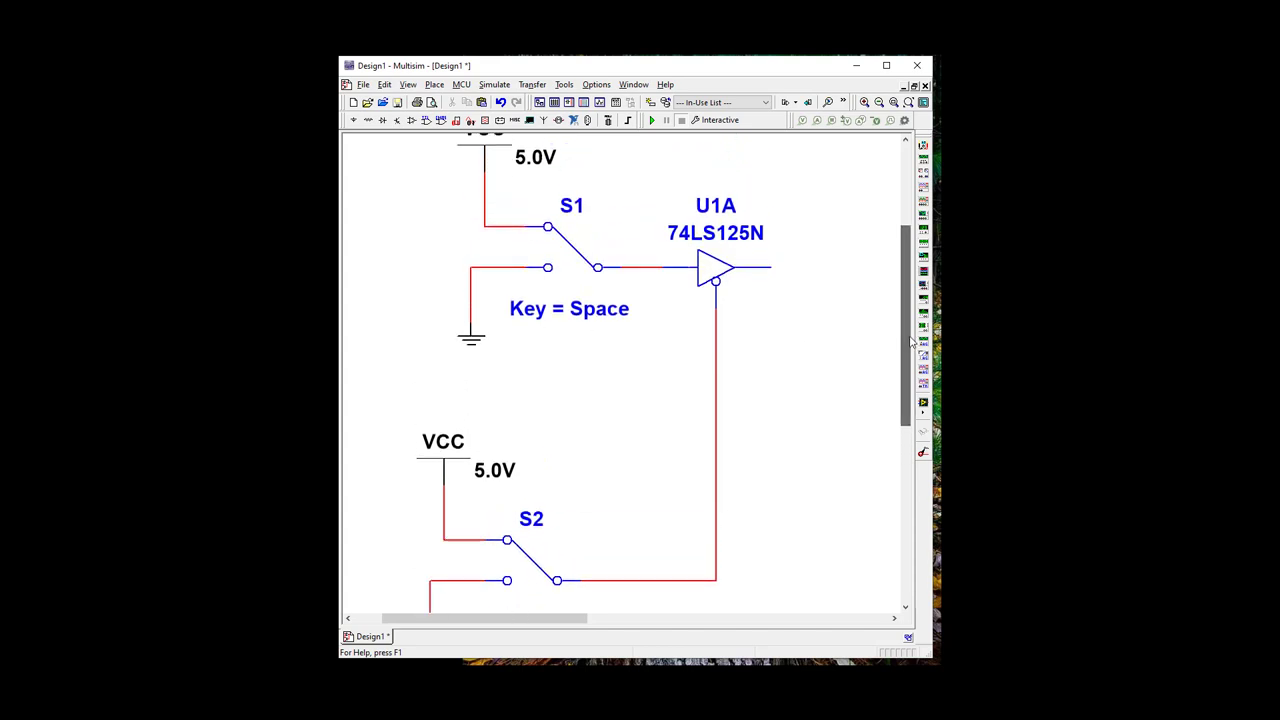
left_click(575, 263)
double_click(547, 302)
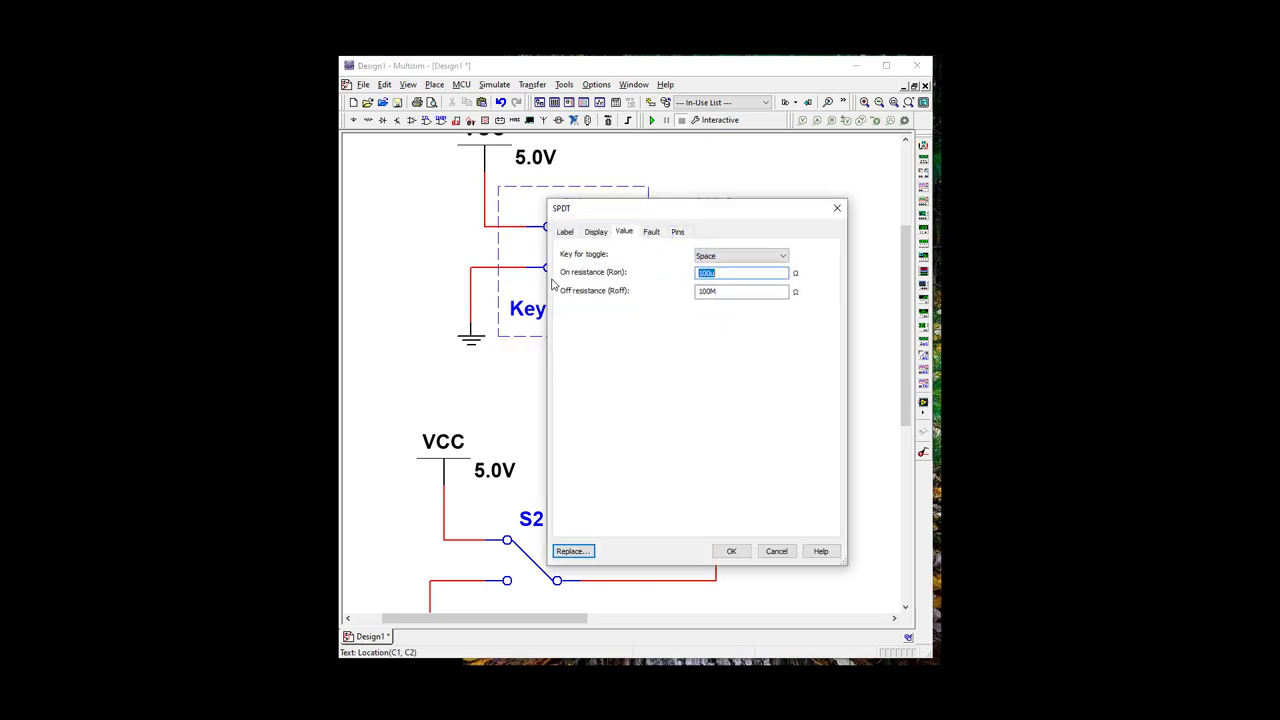
left_click(737, 257)
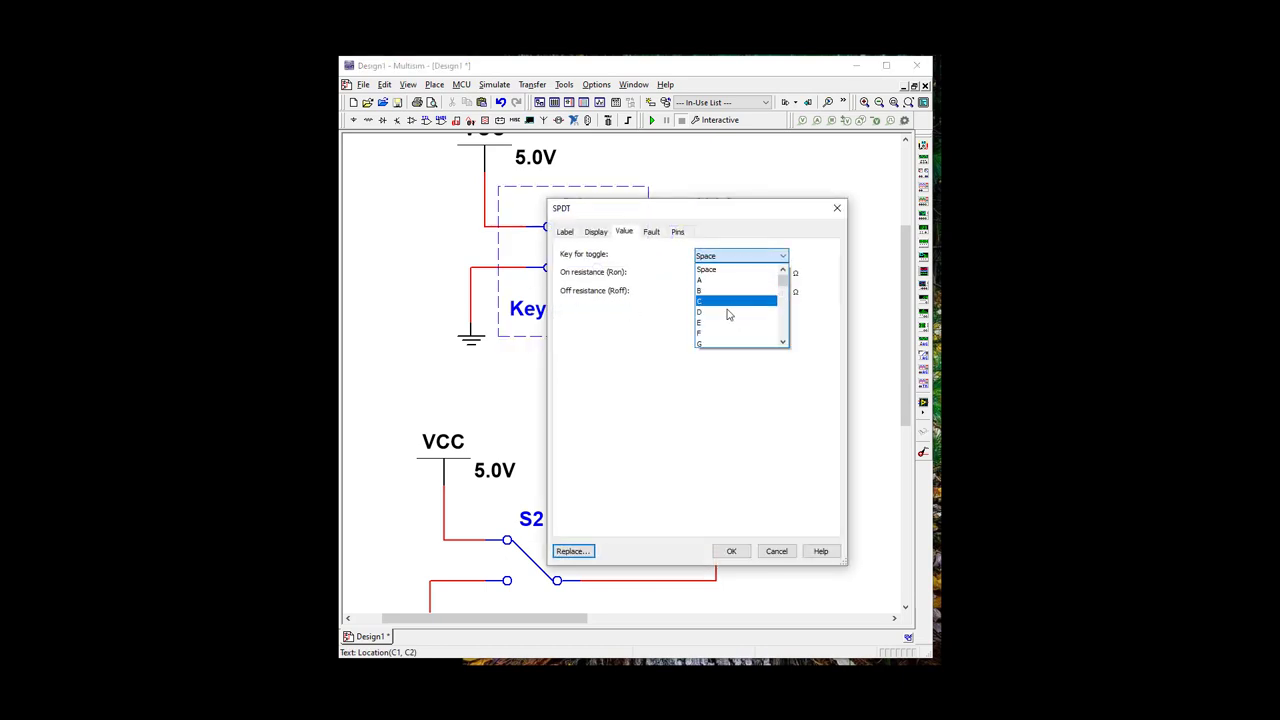
left_click(728, 312)
left_click(731, 551)
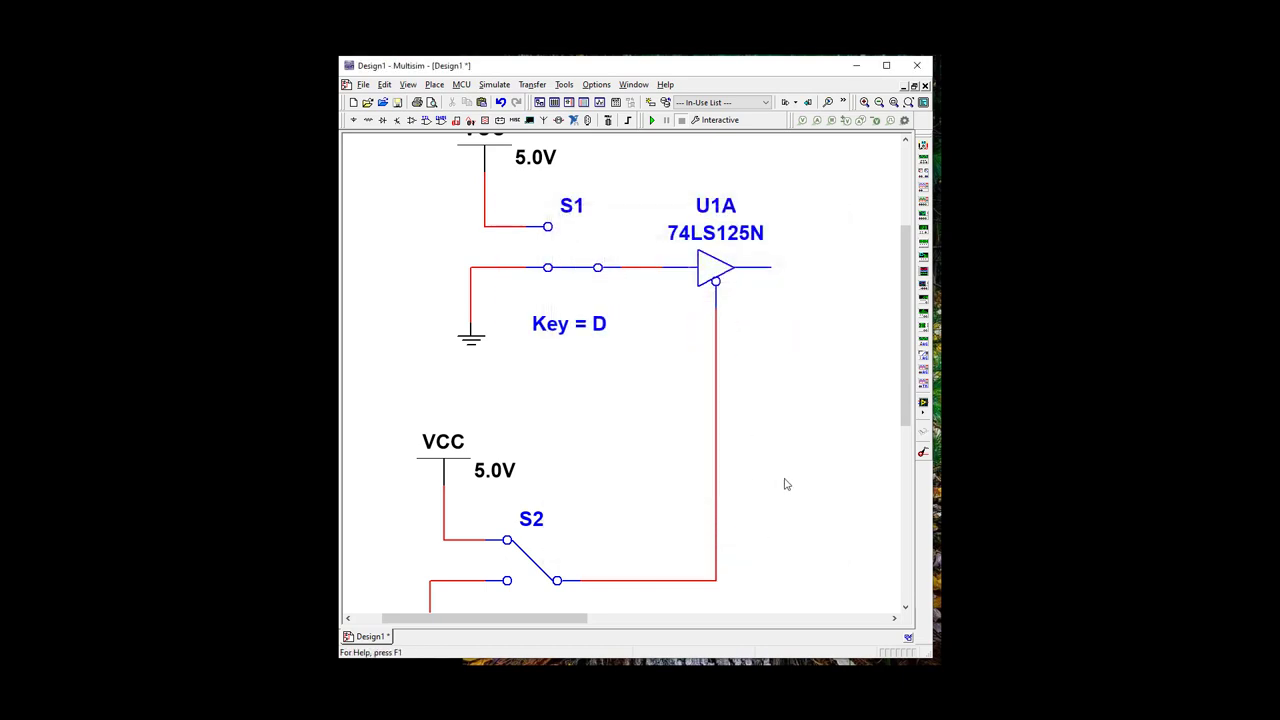
left_click_drag(905, 388, 905, 352)
left_click_drag(576, 622, 616, 622)
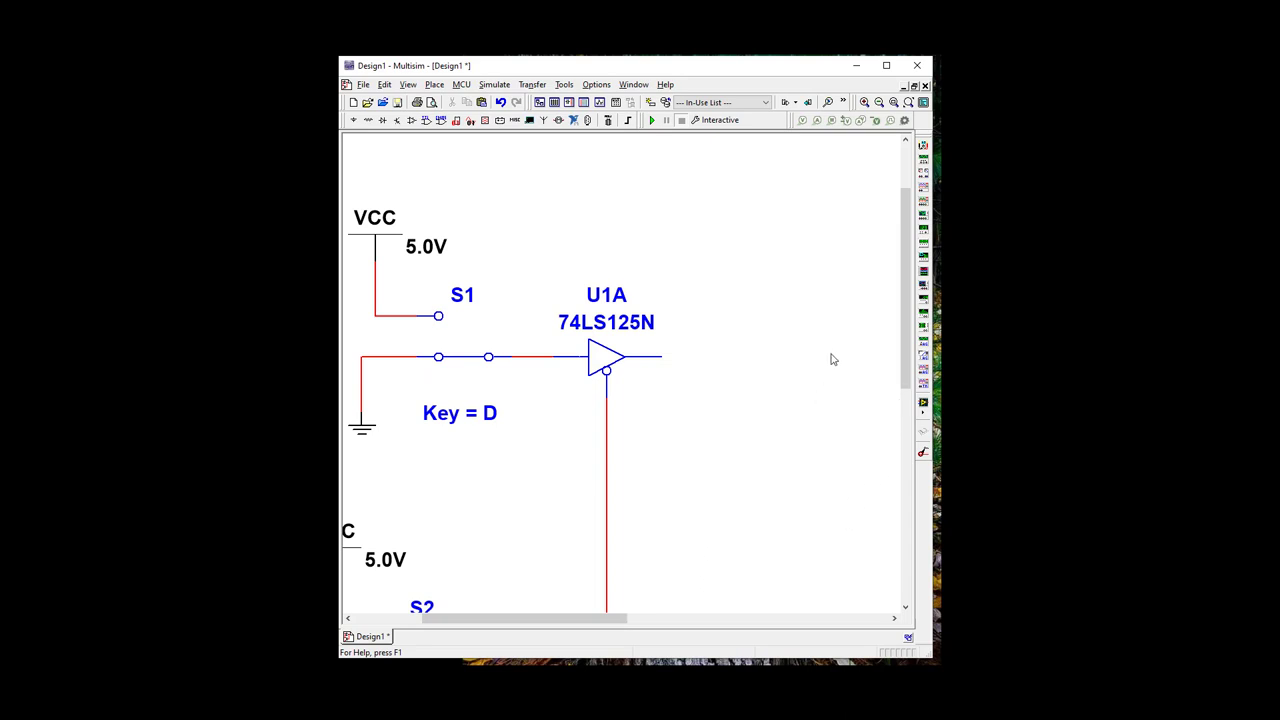
- Place two 100Ω resistors, R1 and R2, to the right of U1A
left_click(369, 120)
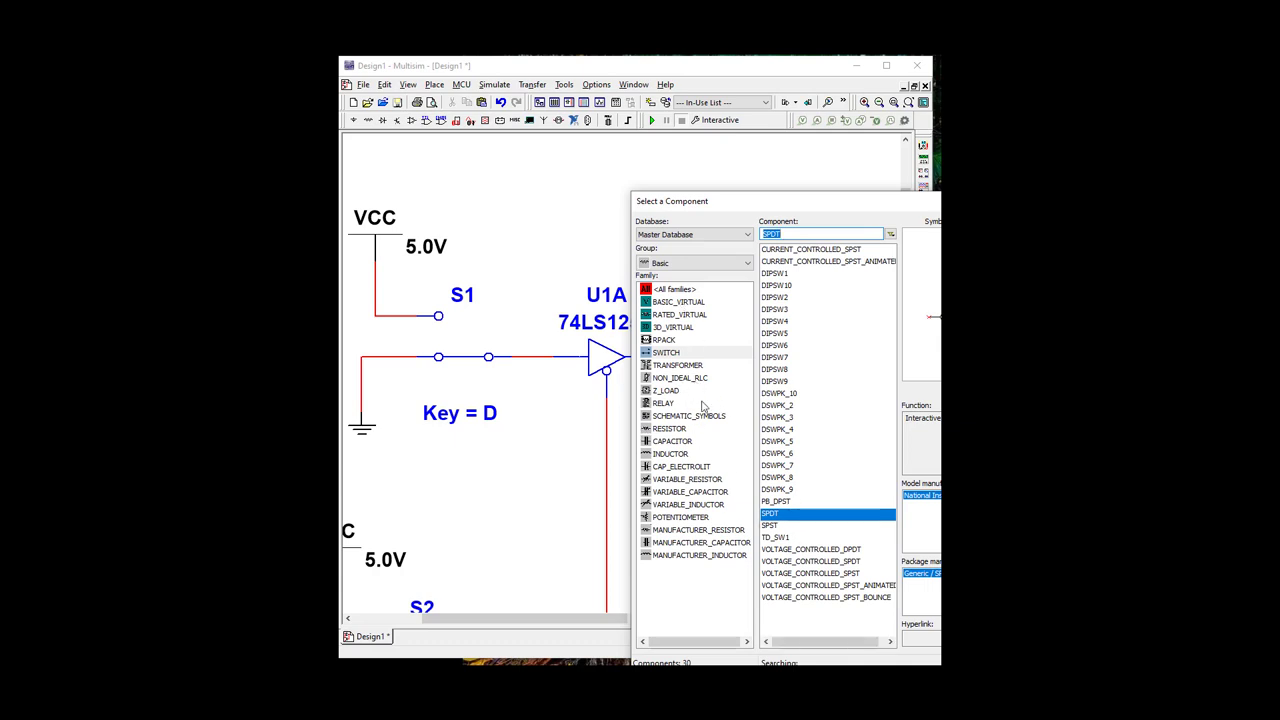
left_click(669, 429)
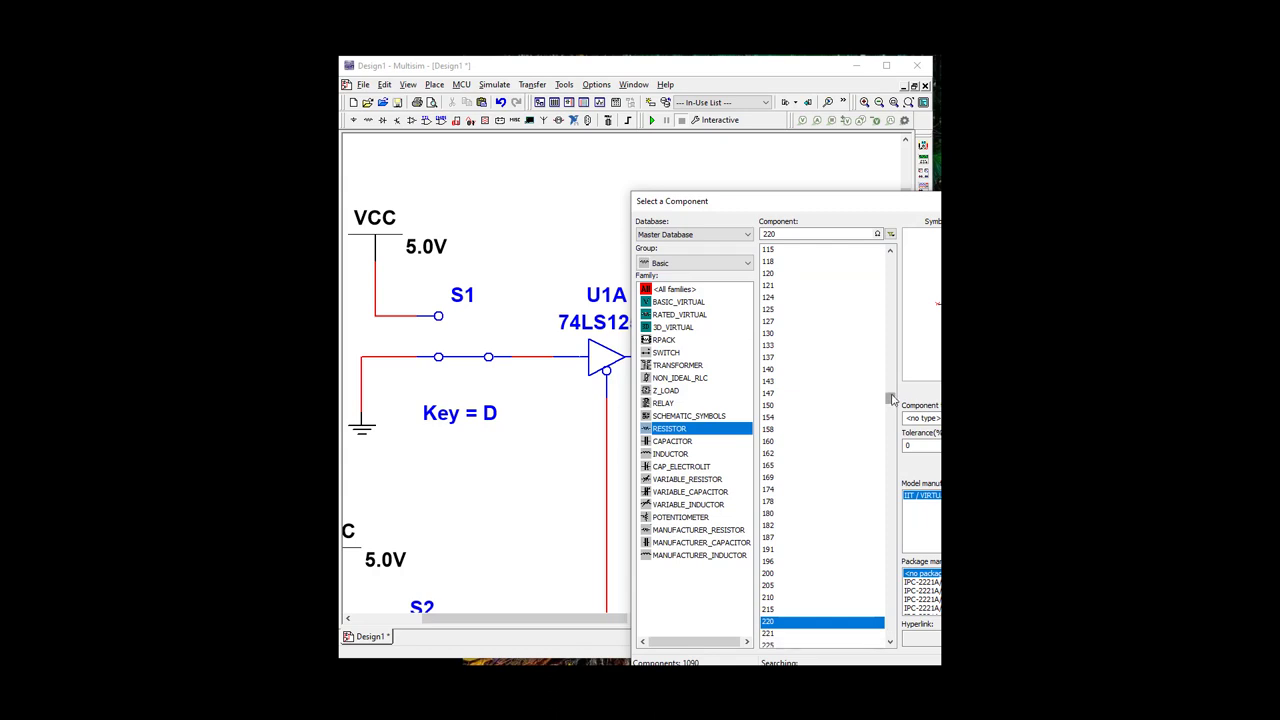
left_click_drag(891, 400, 891, 388)
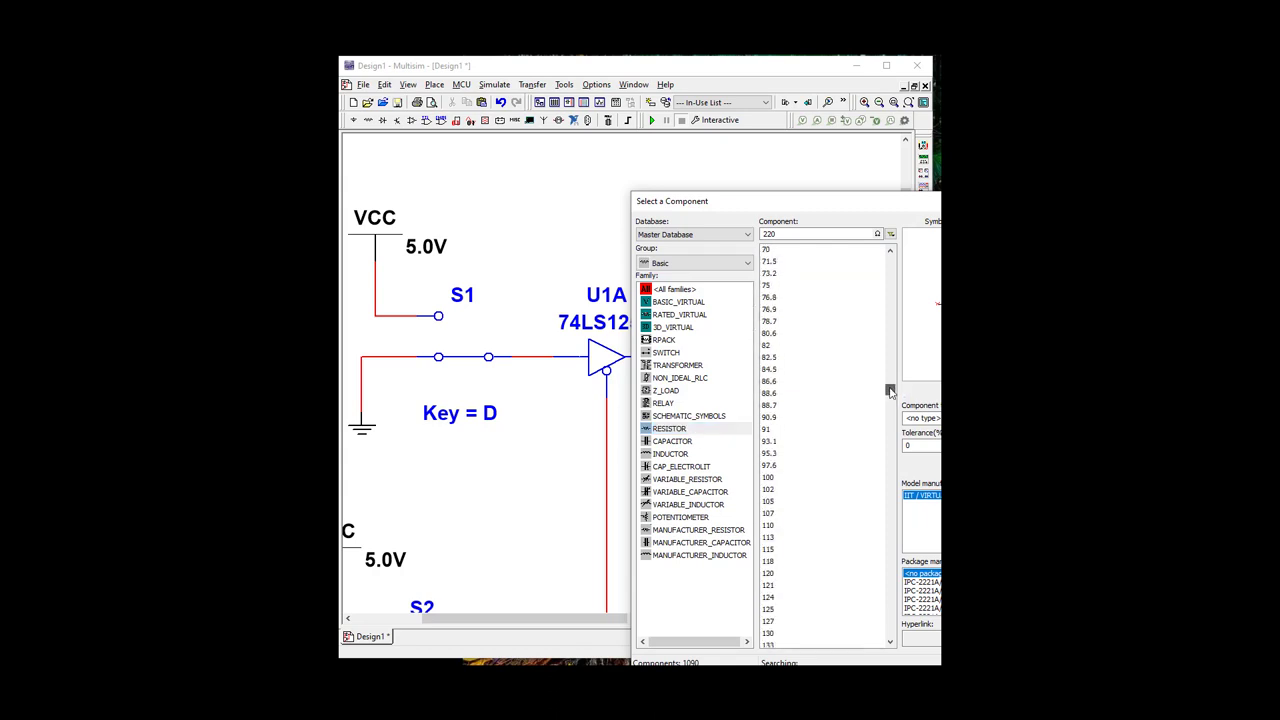
left_click(775, 478)
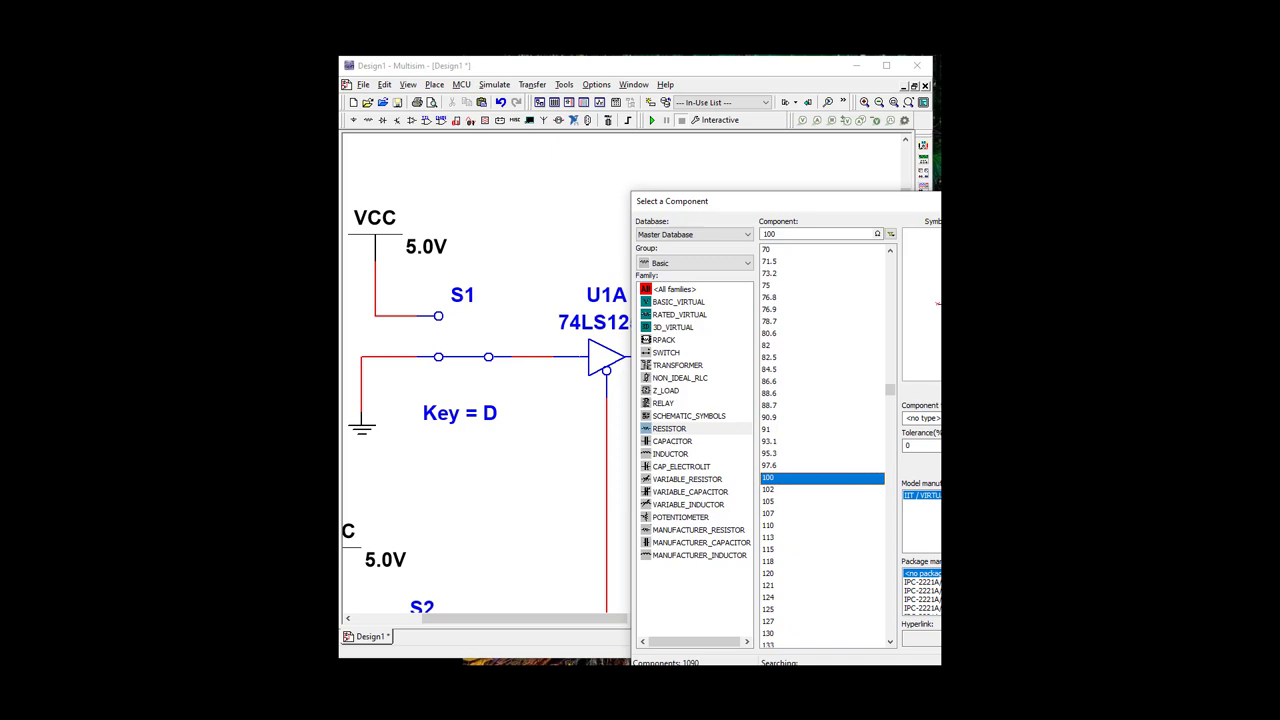
double_click(775, 478)
left_click(695, 244)
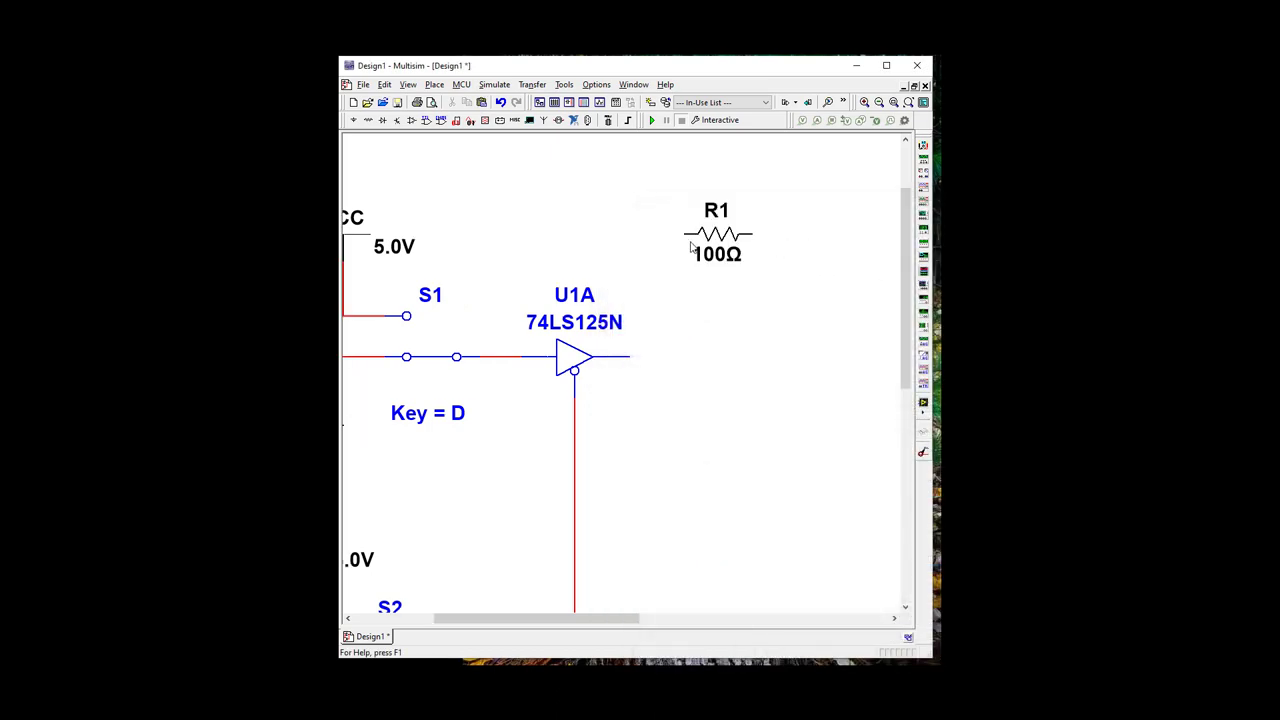
key("Return")
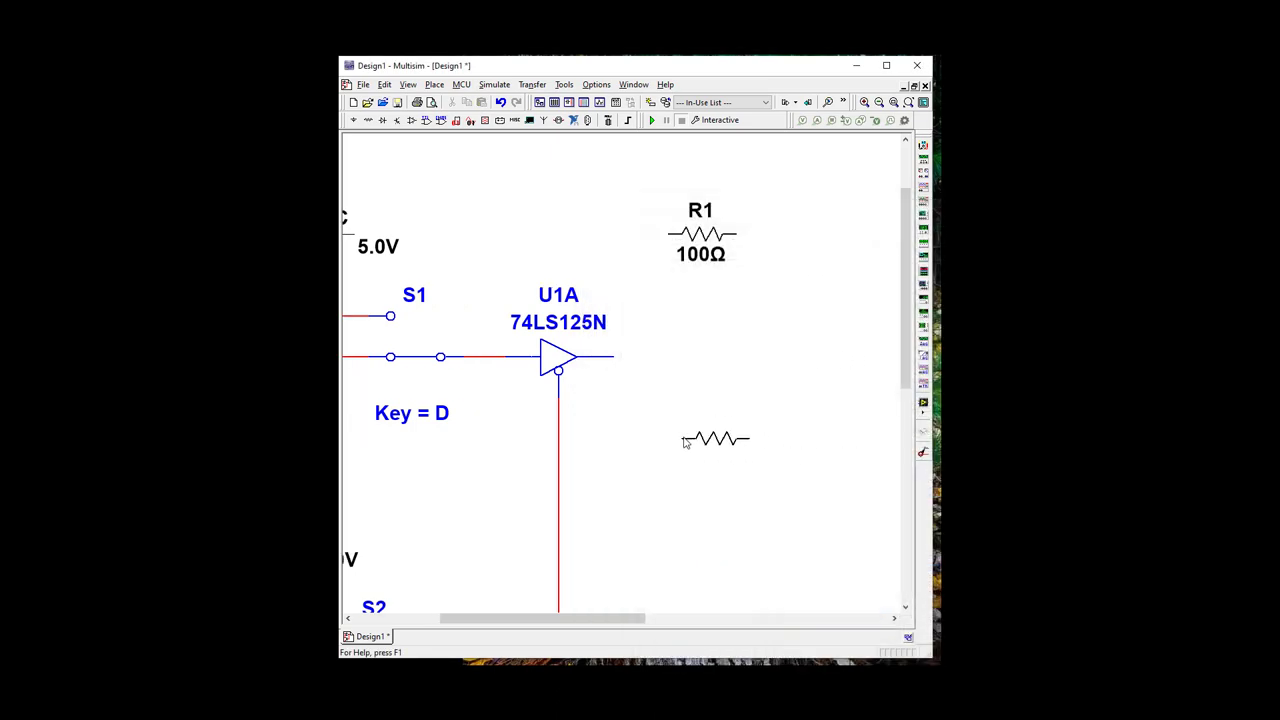
left_click(679, 444)
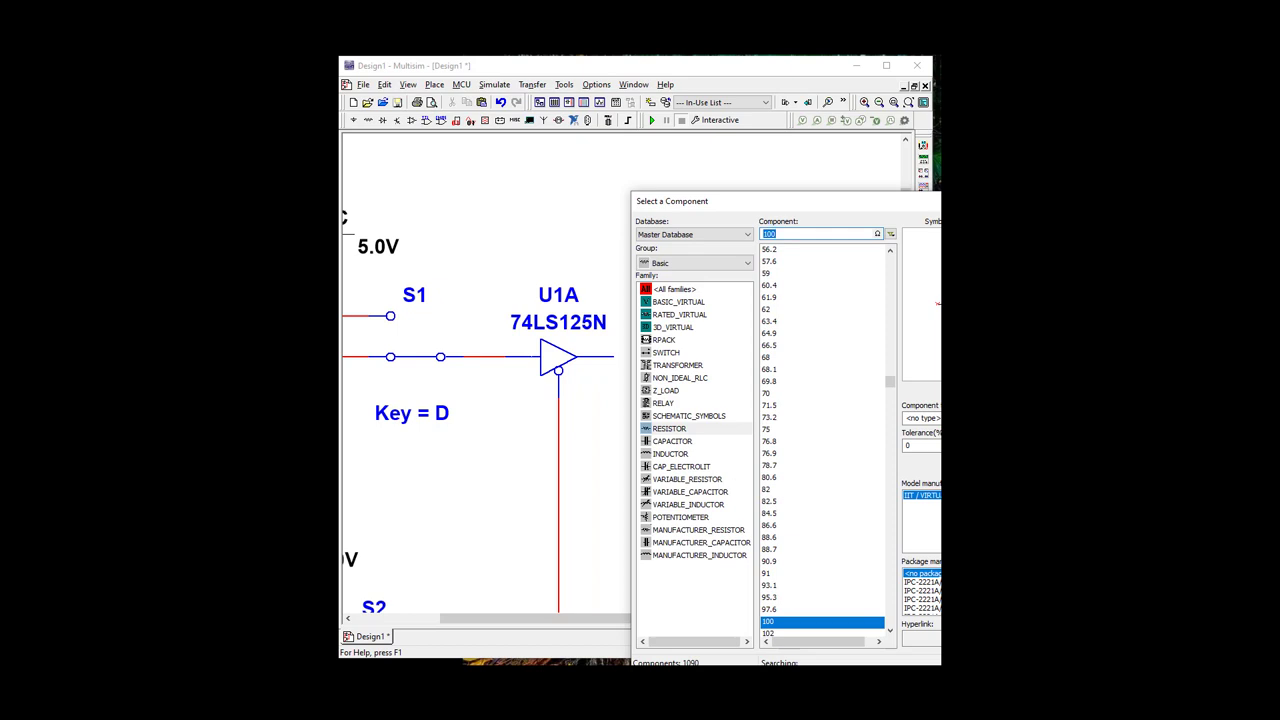
key("Return")
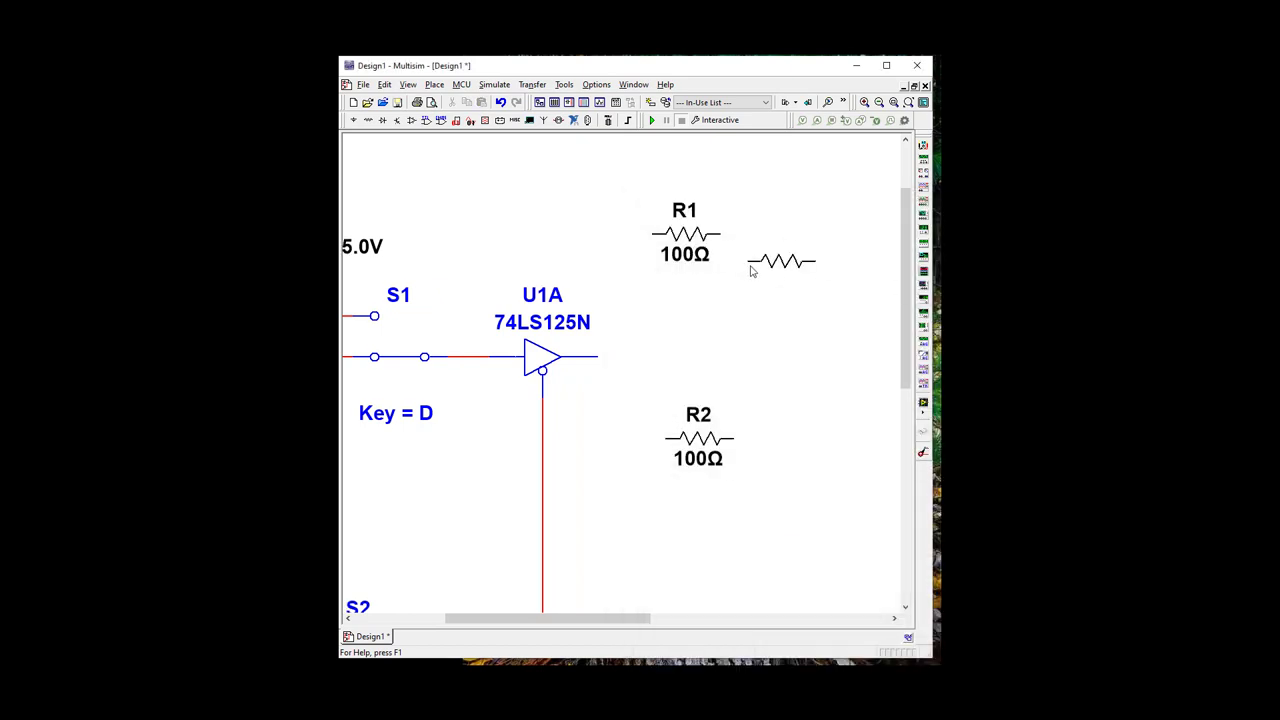
key("Escape")
- Rotate R1 and R2 vertical and stack R1 directly above R2
left_click(690, 245)
right_click(688, 240)
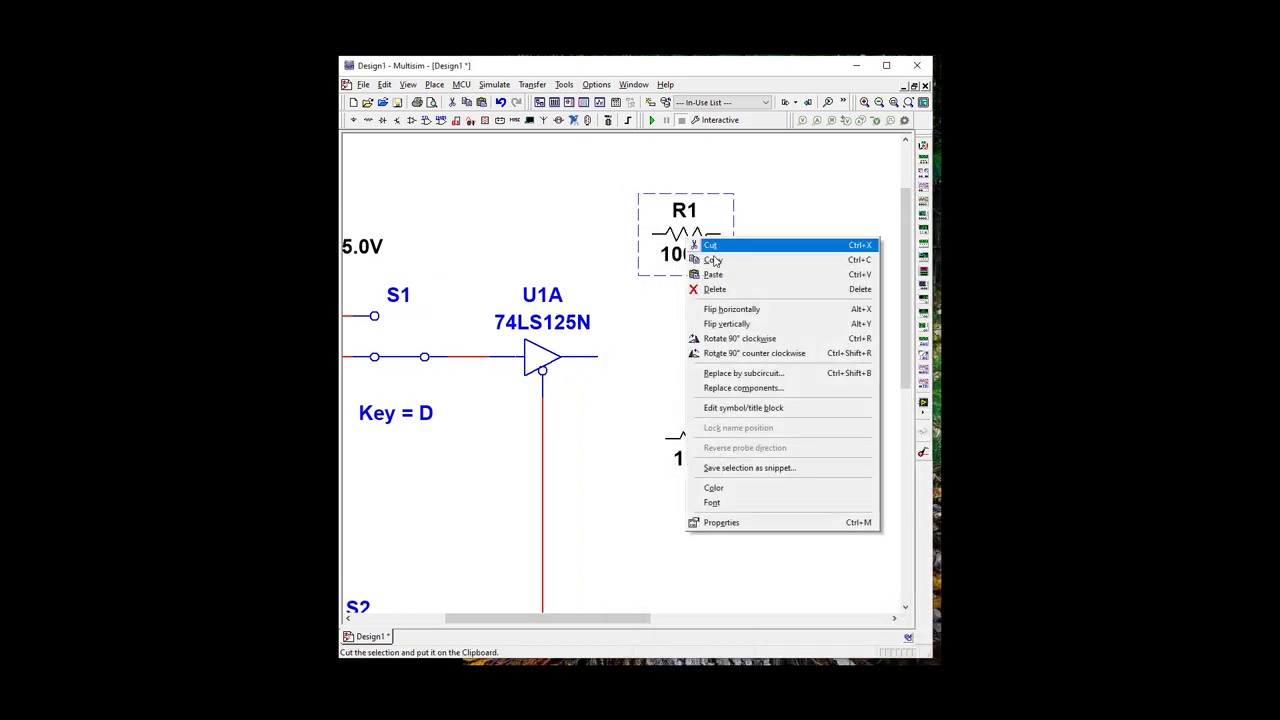
left_click(733, 339)
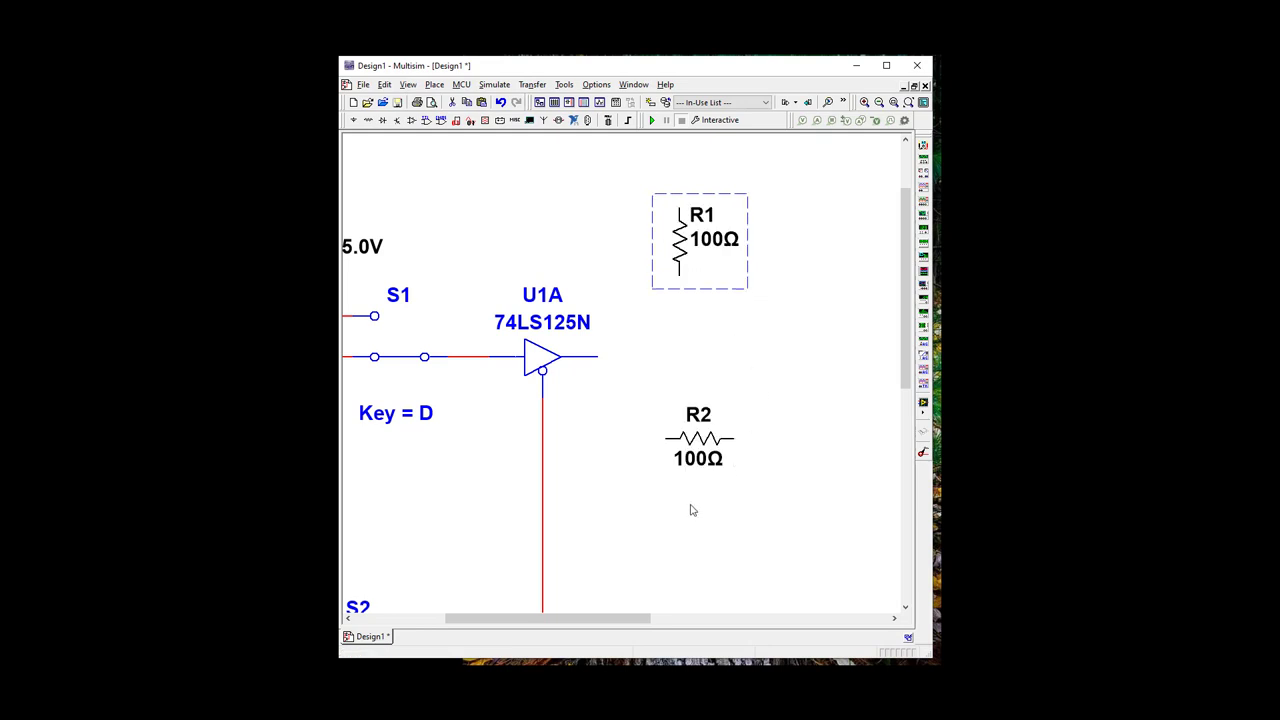
left_click(698, 445)
right_click(698, 445)
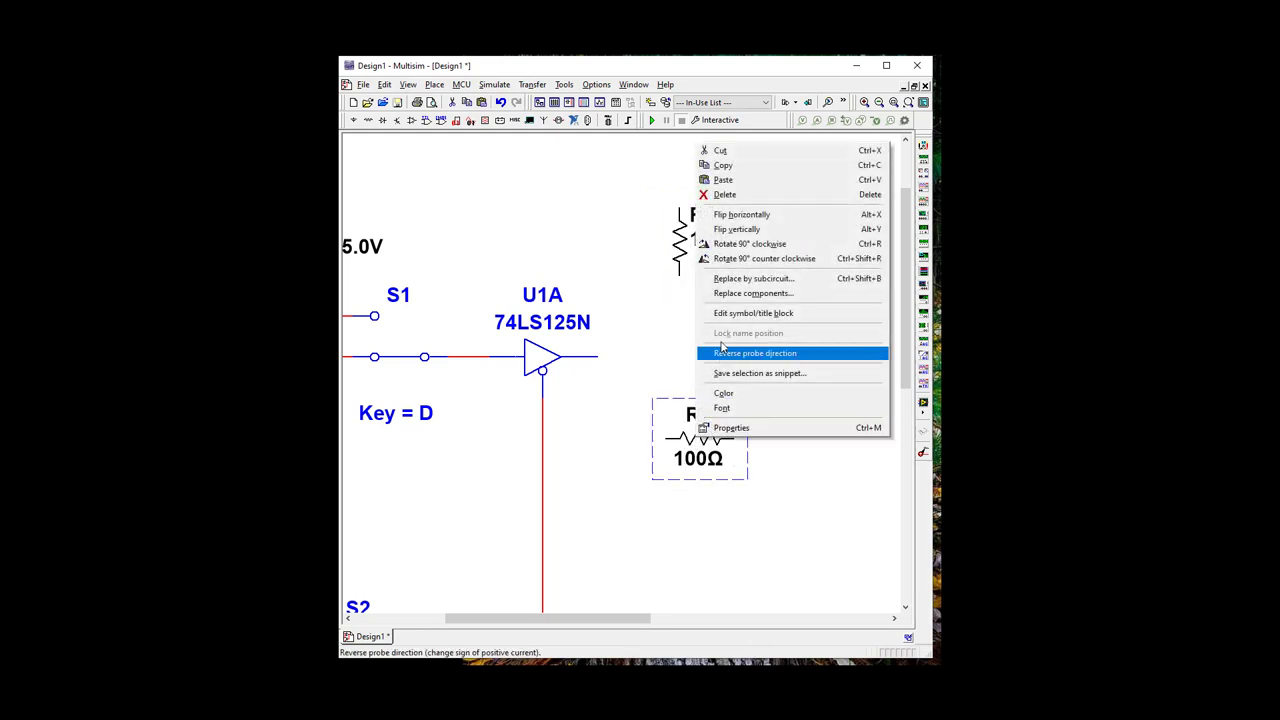
left_click(730, 244)
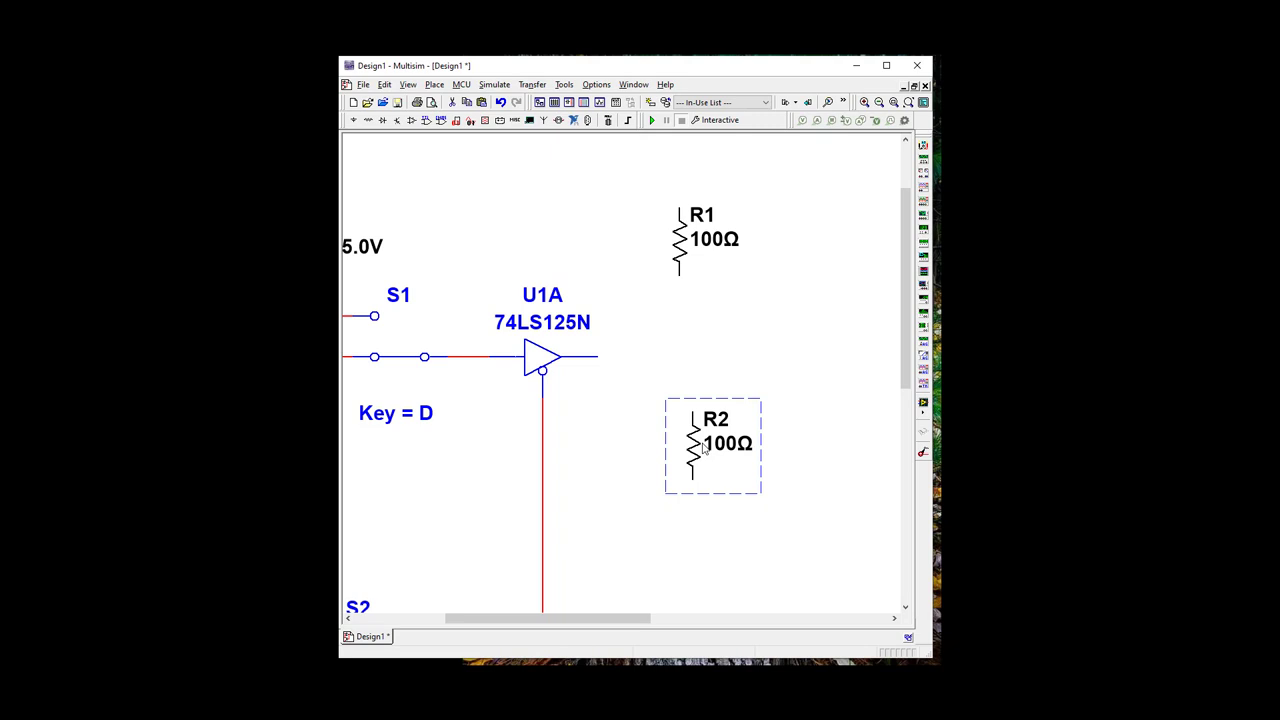
left_click_drag(703, 450, 662, 436)
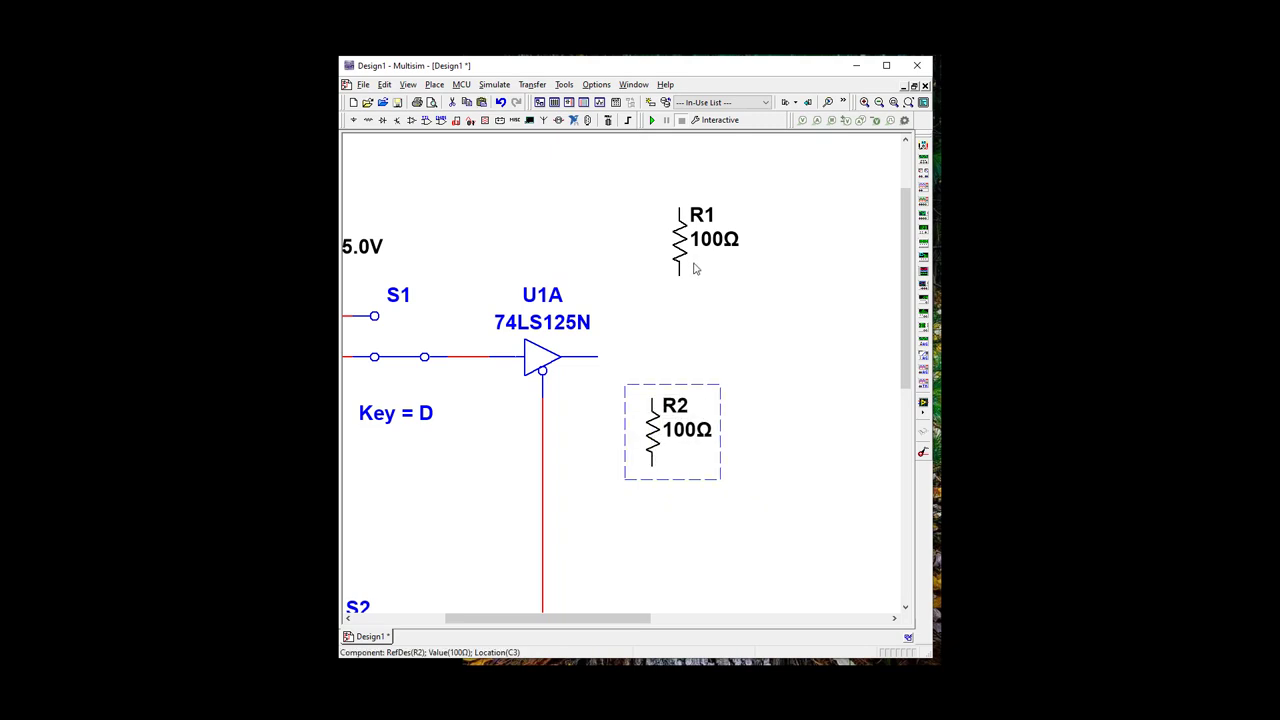
left_click_drag(696, 268, 668, 322)
left_click(783, 346)
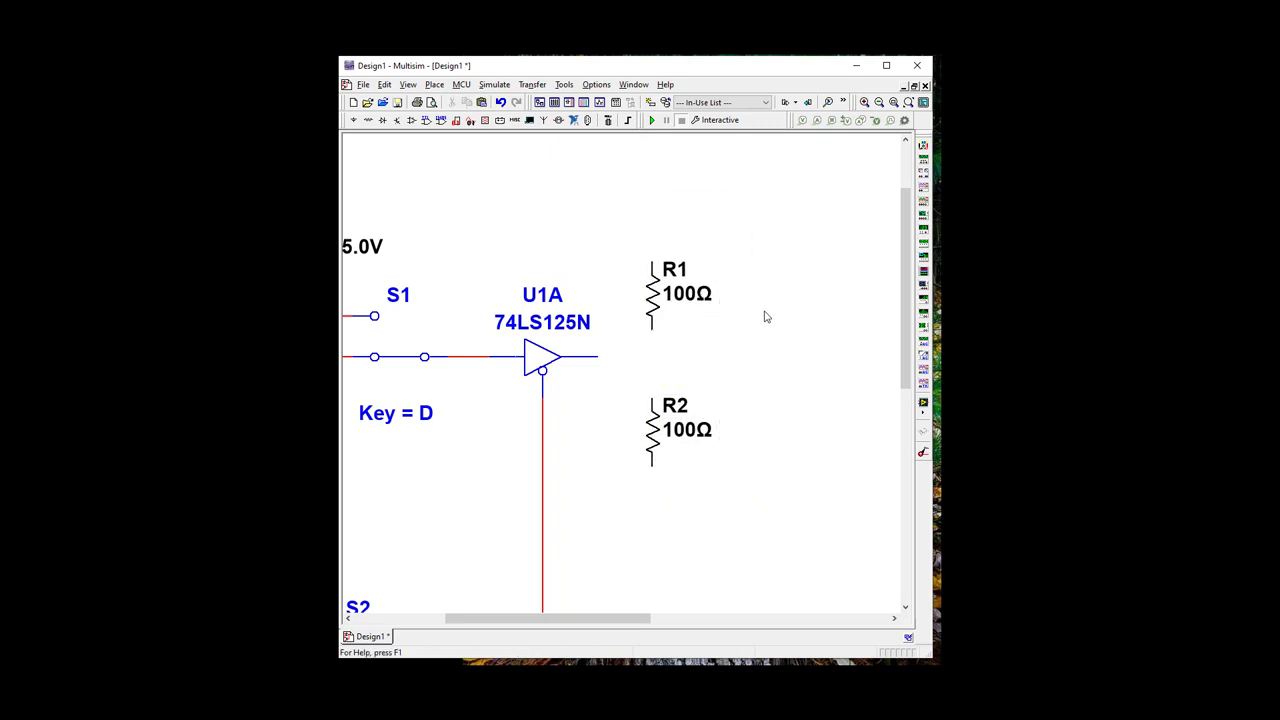
- Place LED_green as LED1 above R1, then choose LED_red for LED2
left_click(384, 121)
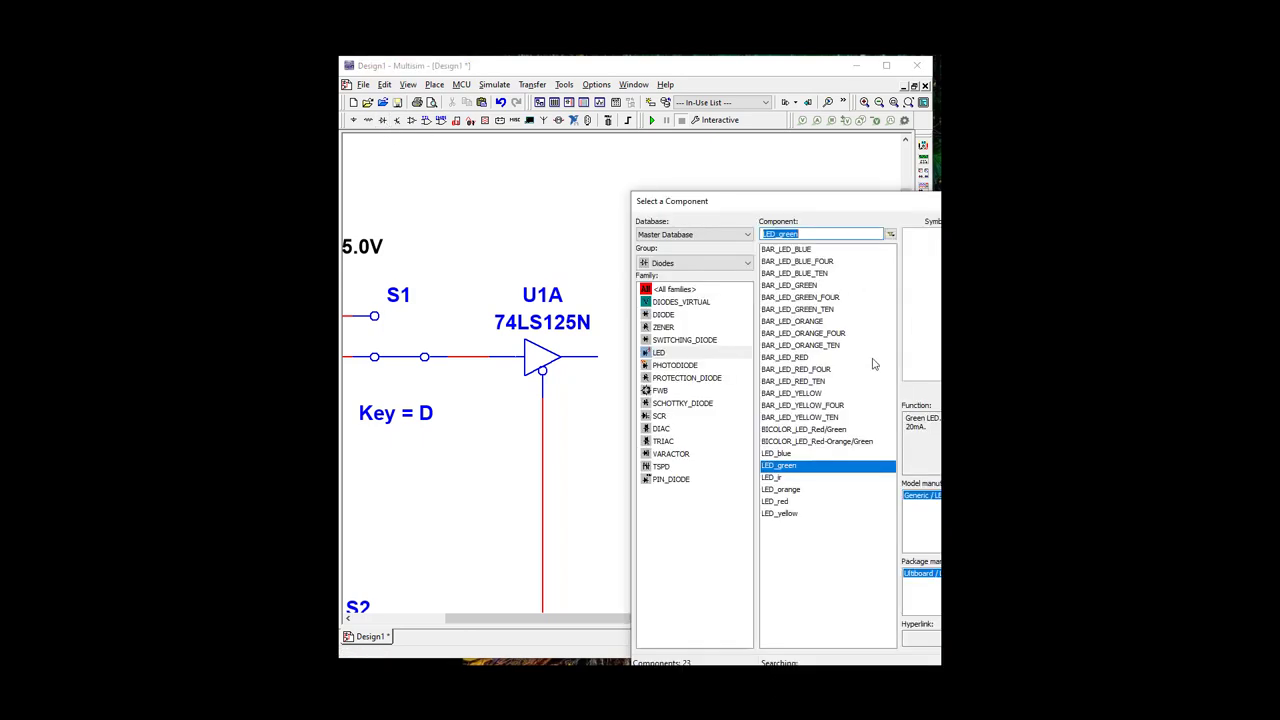
left_click(658, 355)
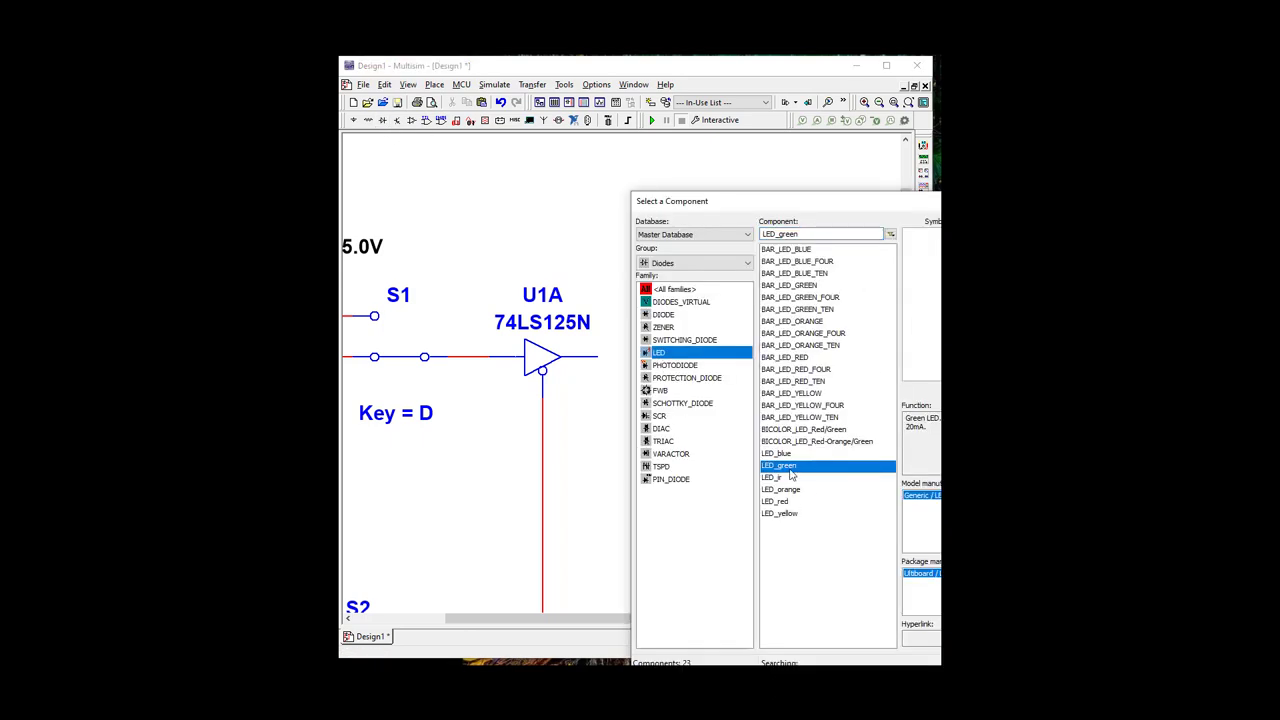
left_click(792, 469)
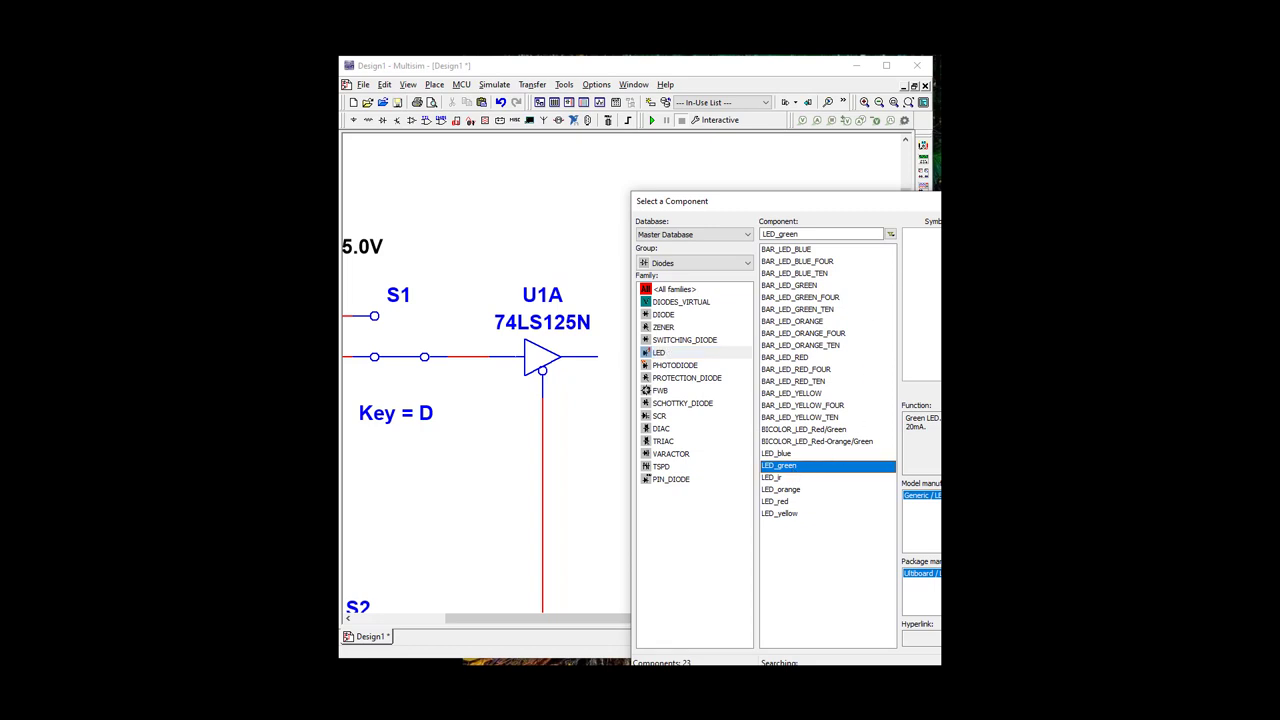
key("Return")
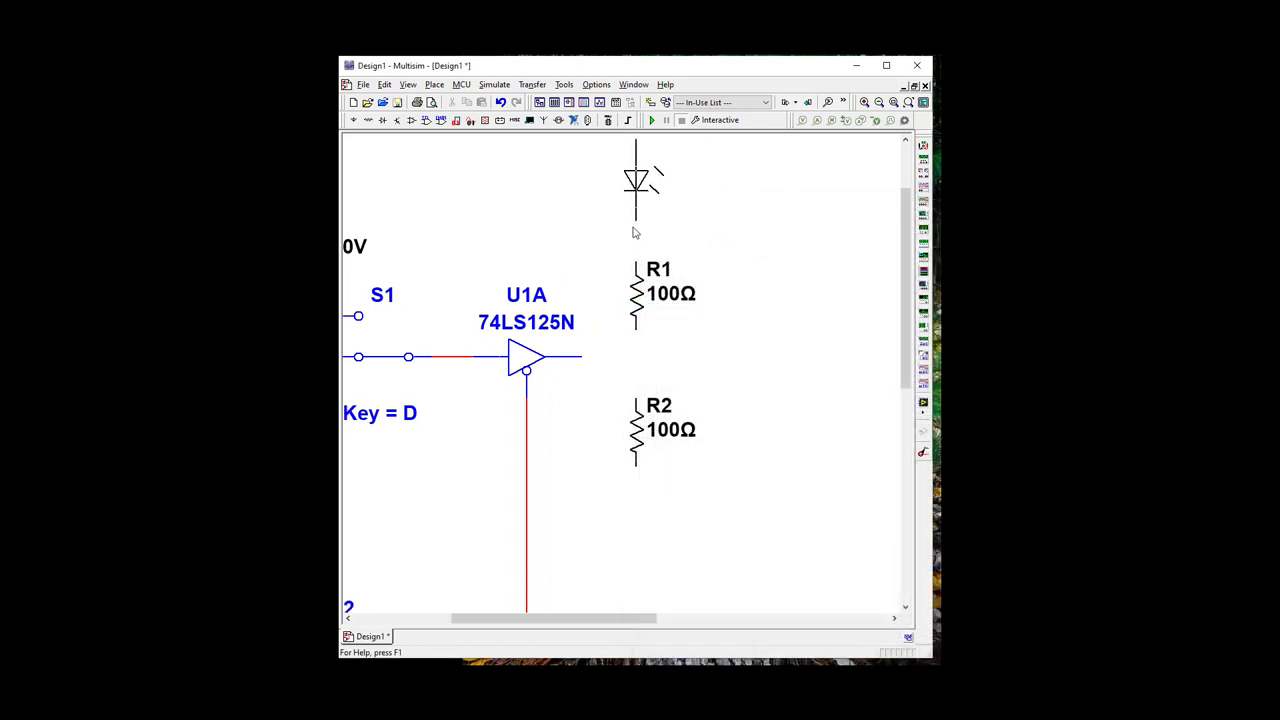
left_click(640, 244)
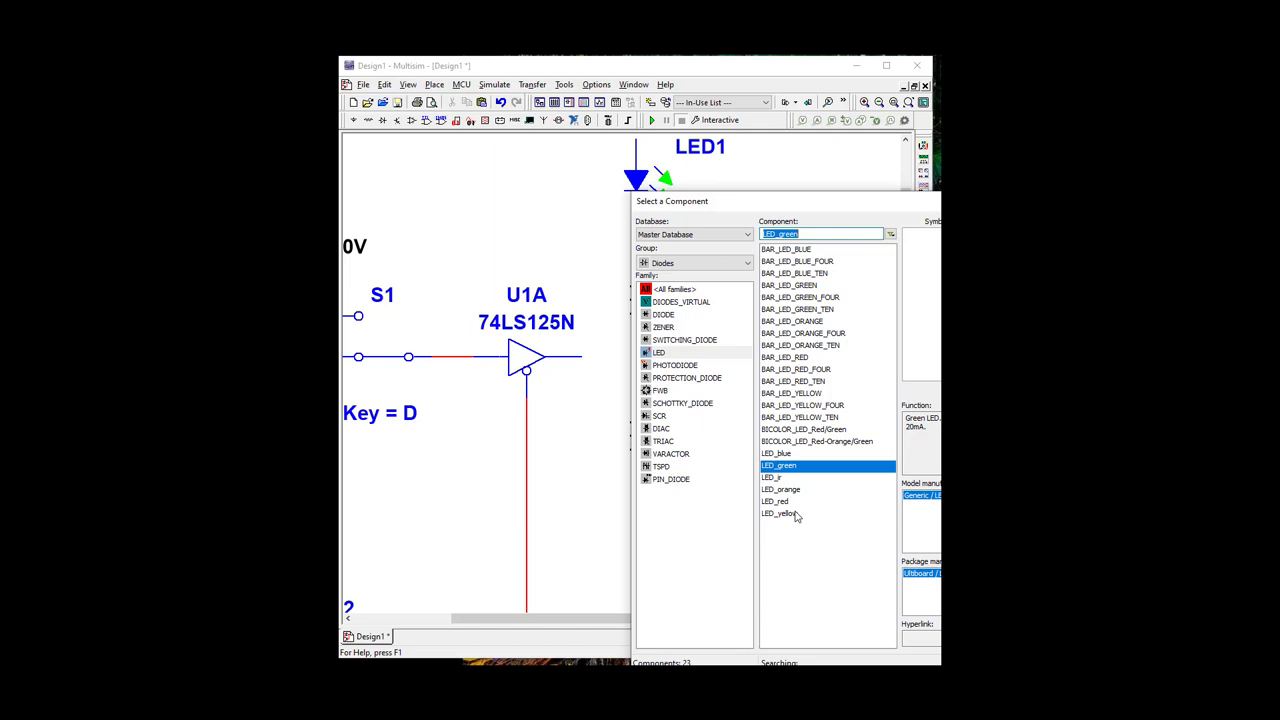
left_click(784, 503)
key("Return")
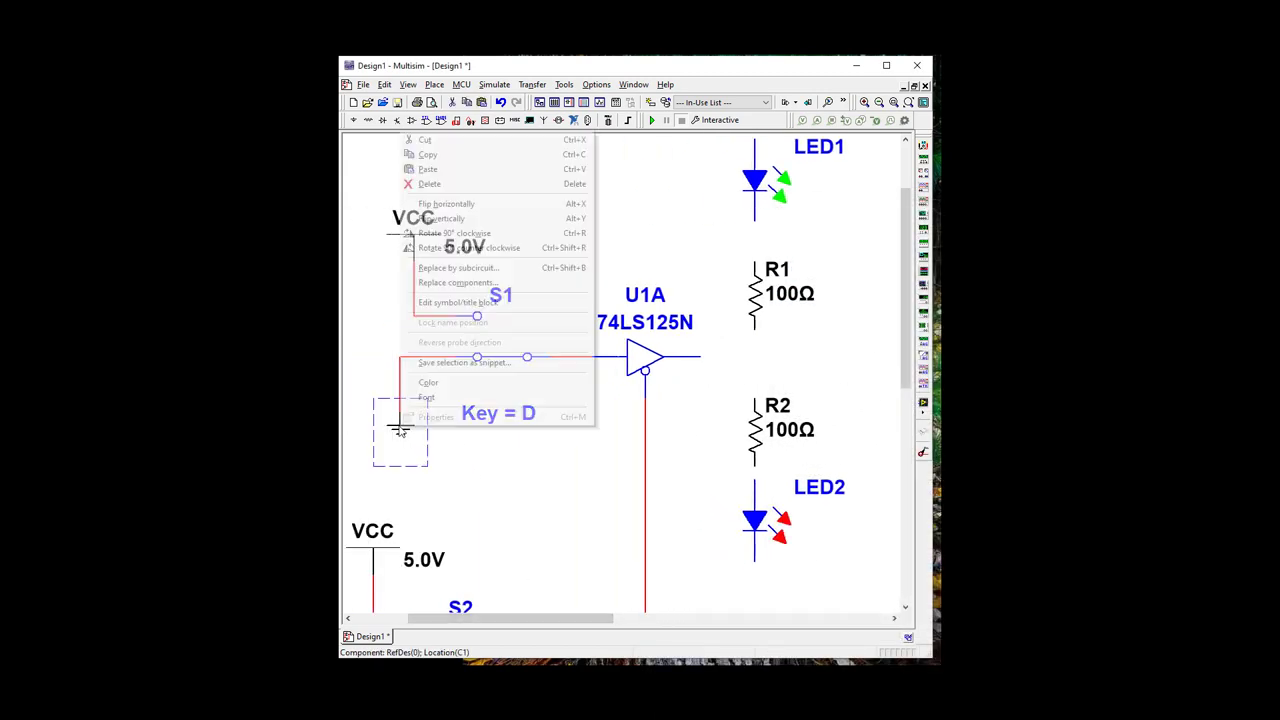
- Paste a ground below LED2 and wire it to LED2's cathode
left_click(427, 156)
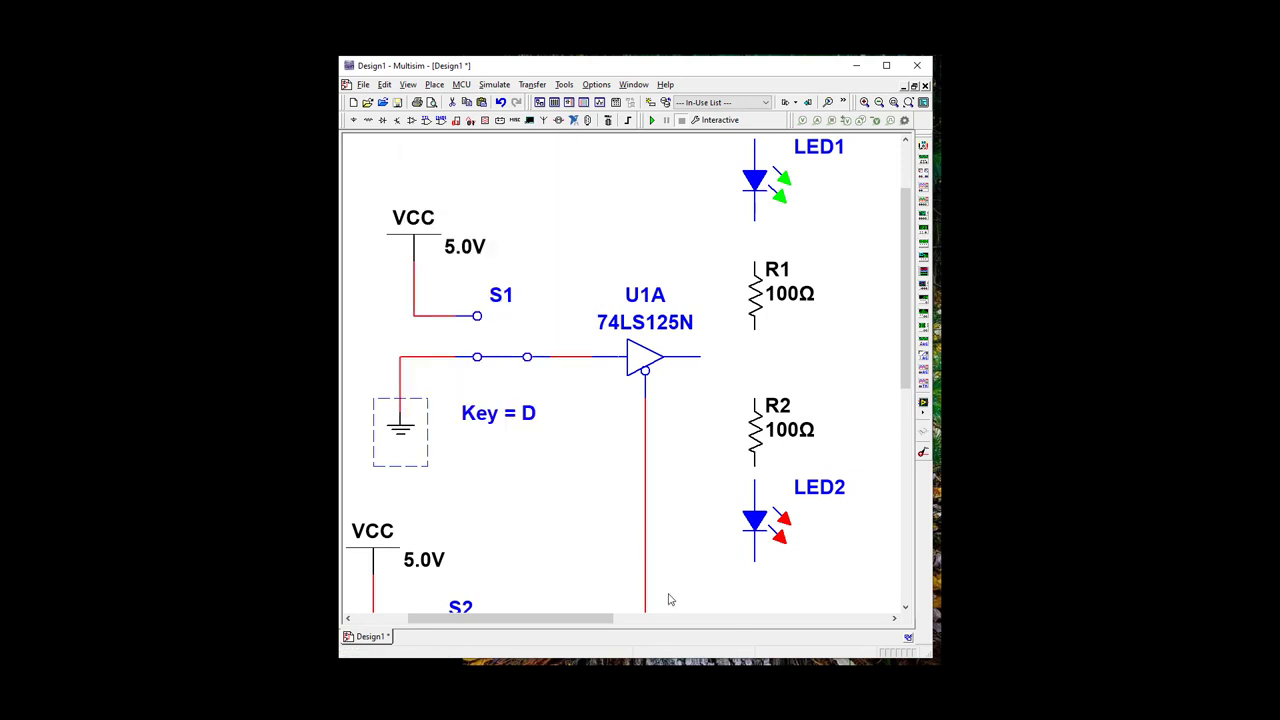
right_click(757, 594)
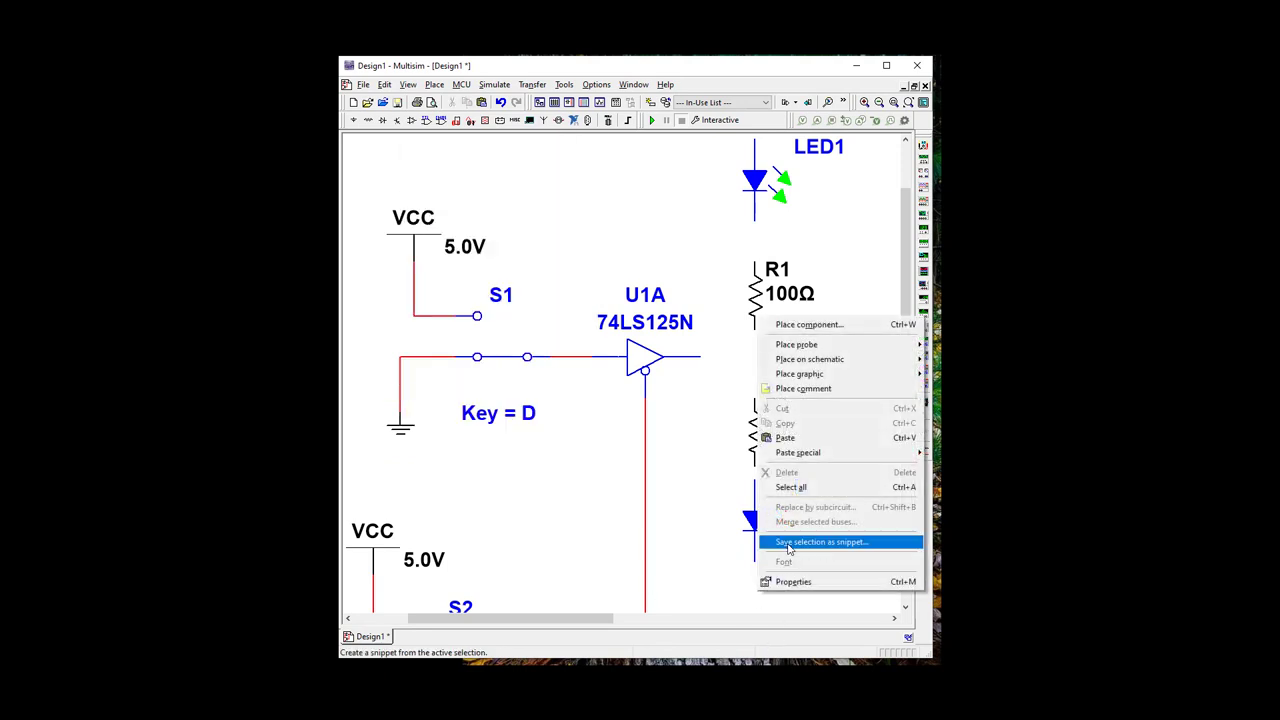
left_click(785, 438)
left_click(753, 594)
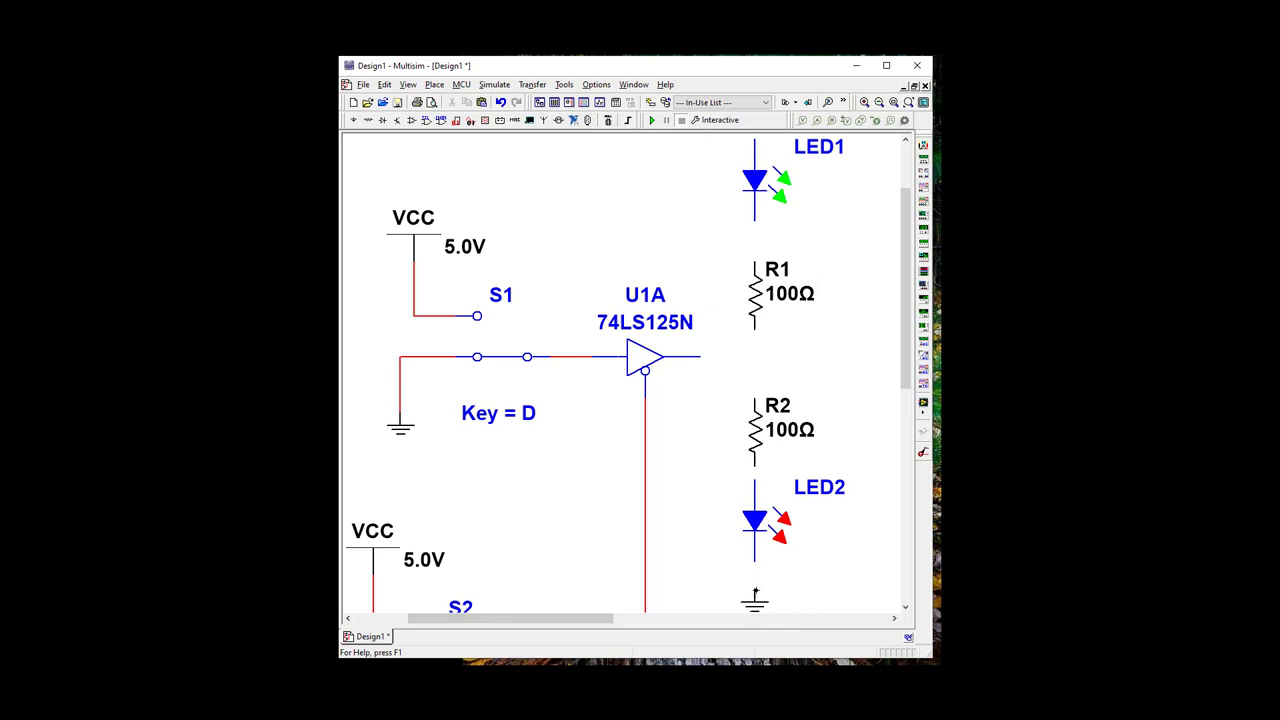
left_click(755, 593)
left_click(755, 562)
- Wire LED2 to R2, R2 to R1, and U1A's output to the R1–R2 junction
left_click(757, 479)
left_click(755, 465)
left_click(756, 397)
left_click(756, 330)
left_click(703, 356)
left_click(755, 357)
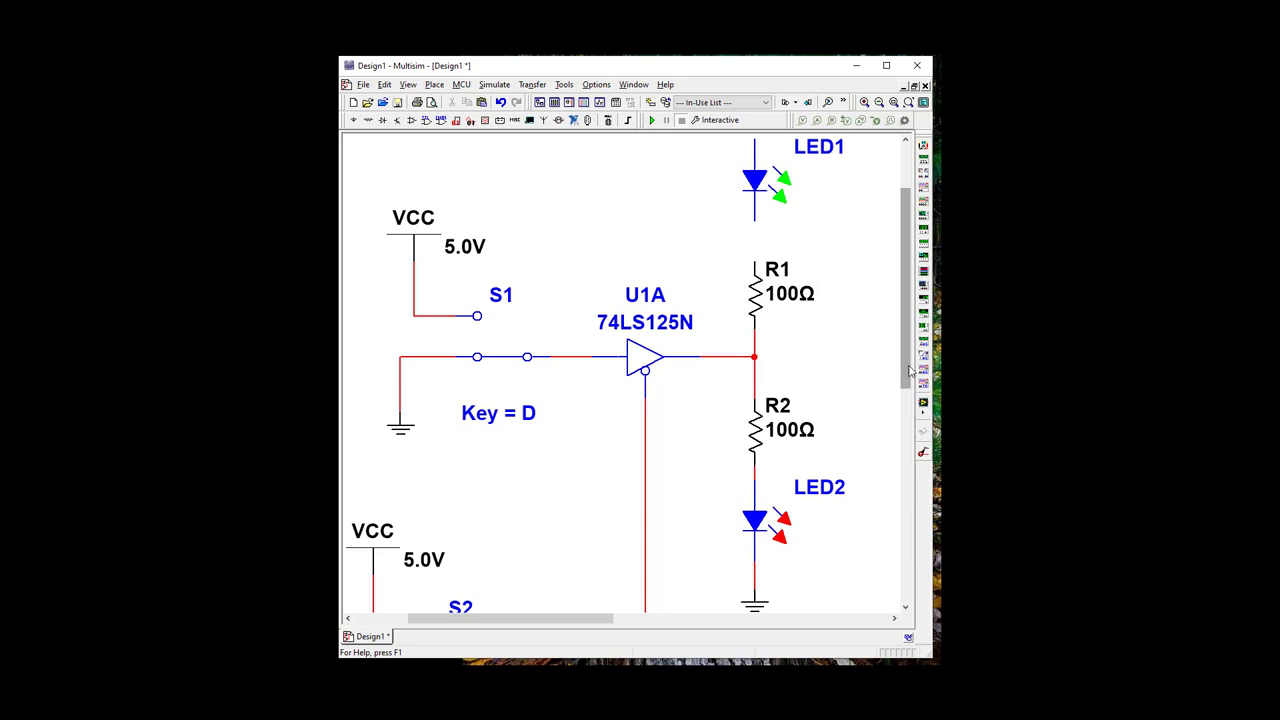
left_click_drag(908, 372, 910, 335)
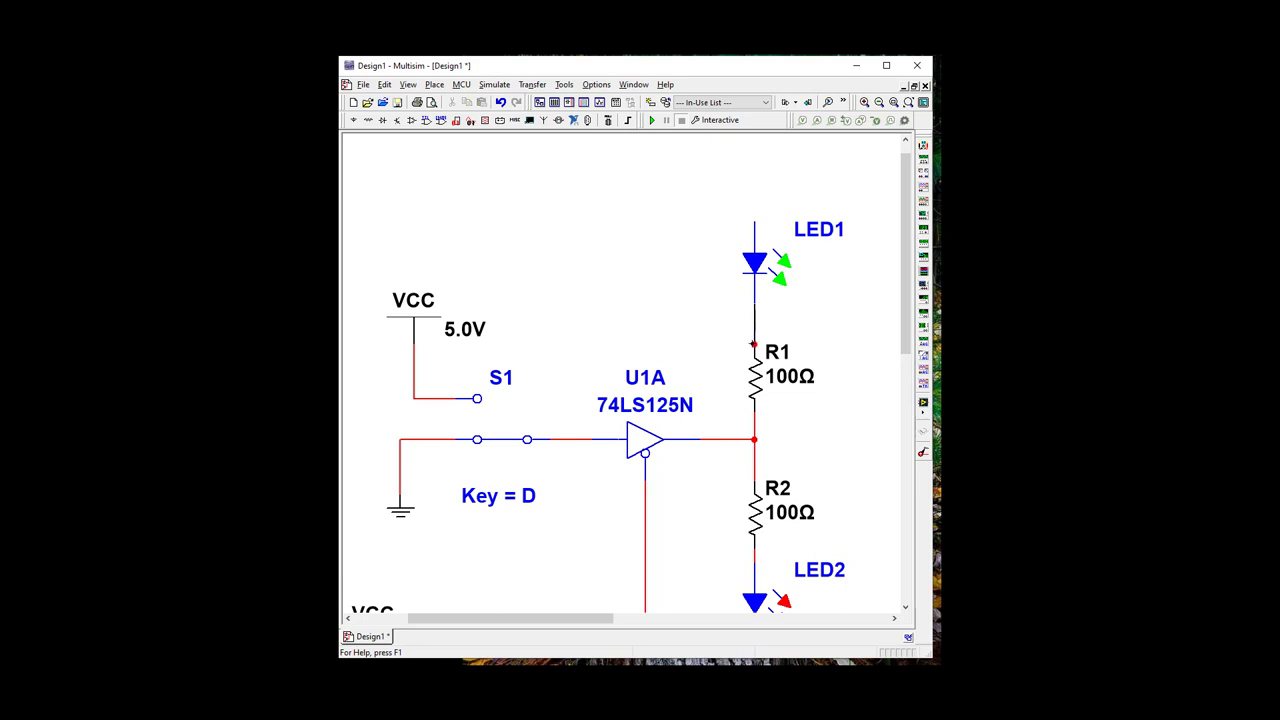
- Wire LED1 down to R1's top pin and copy the existing VCC supply
left_click(754, 344)
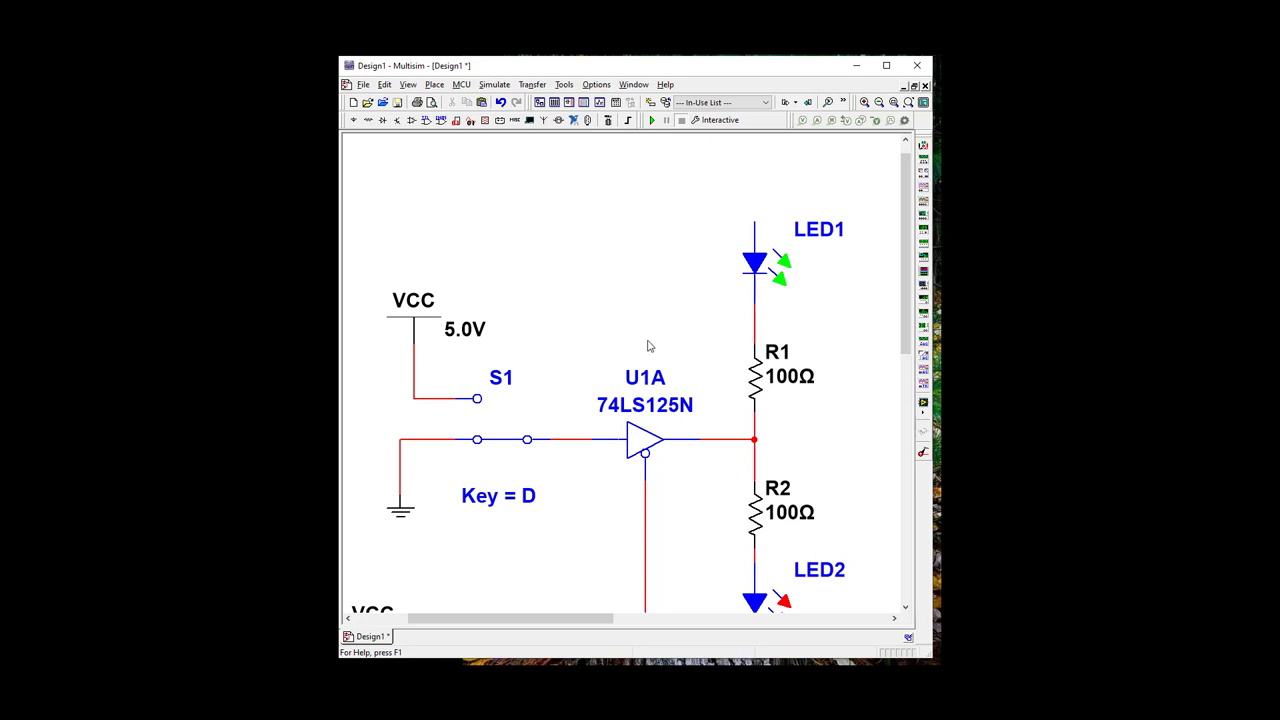
left_click(418, 342)
right_click(418, 341)
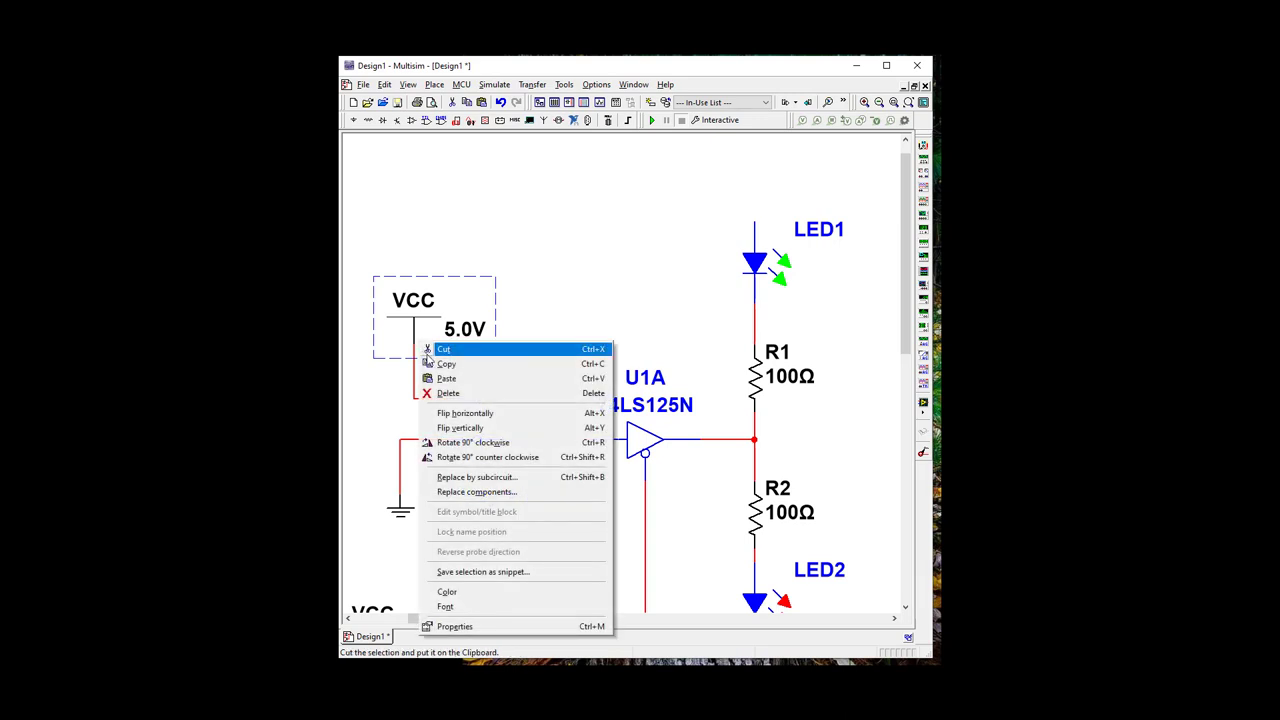
left_click(432, 364)
- Paste the 5.0V VCC copy above LED1 and wire it to LED1's top pin
left_click(750, 183)
right_click(757, 180)
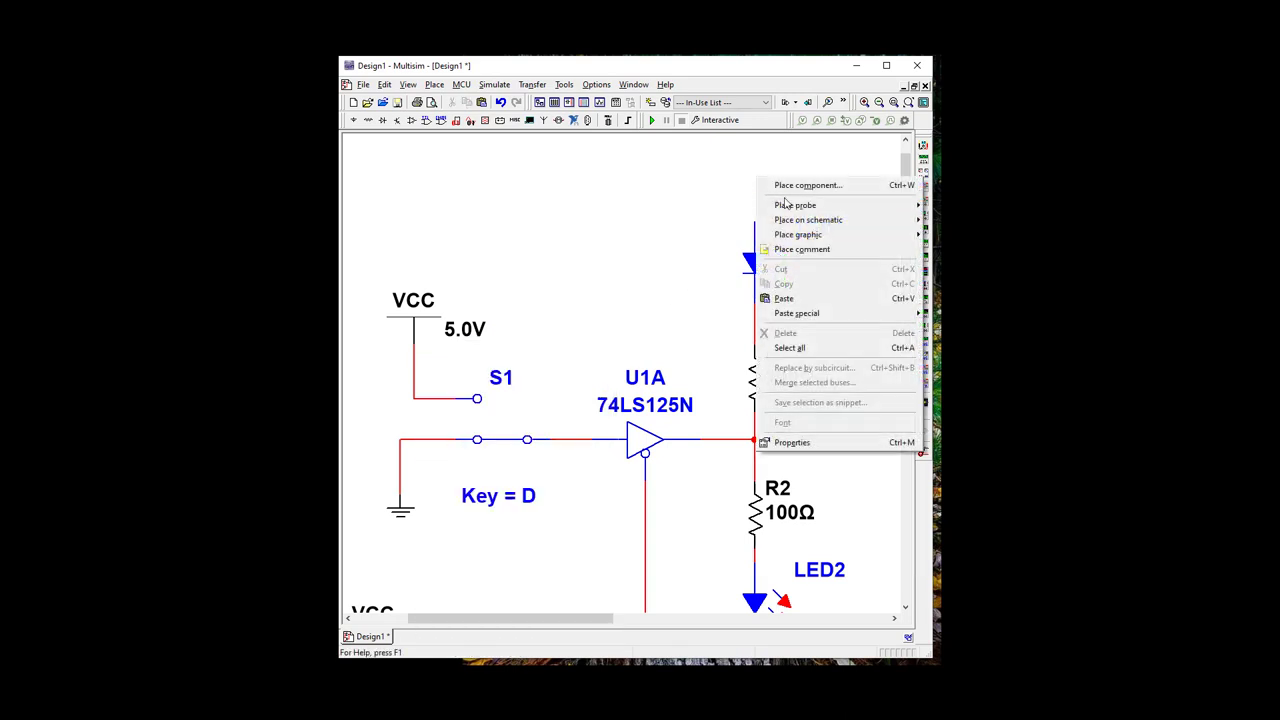
left_click(802, 298)
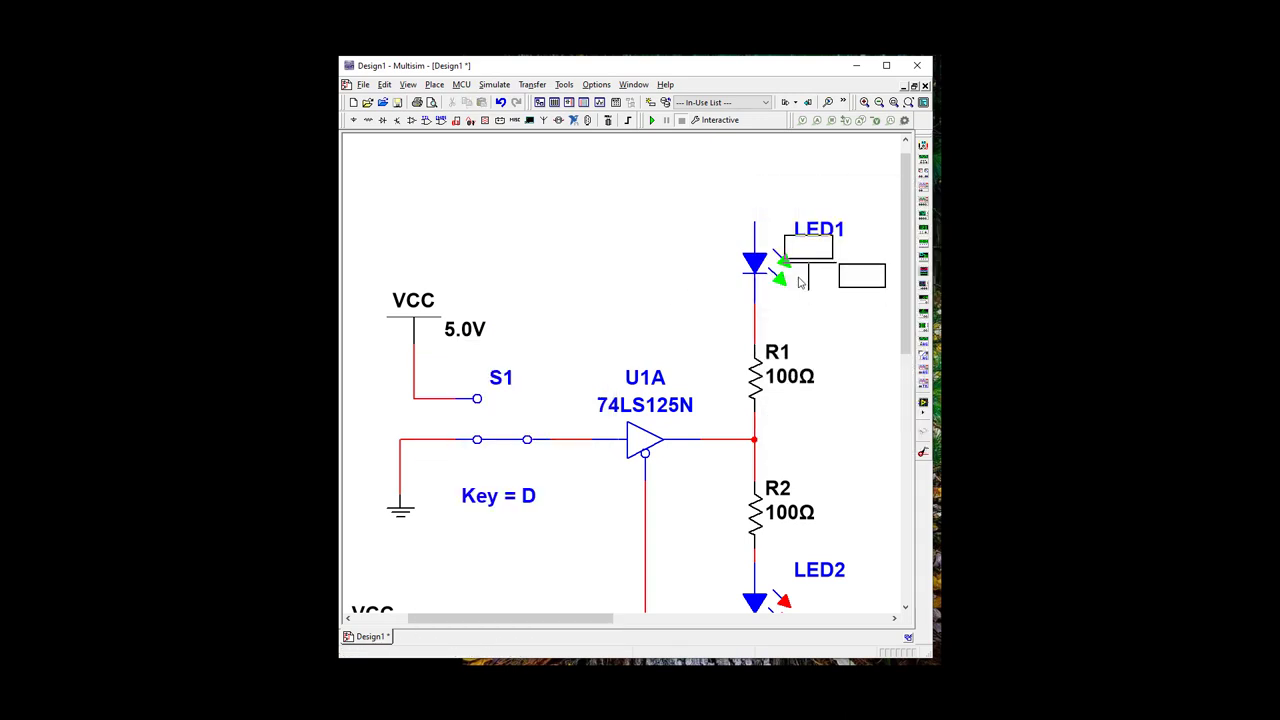
left_click(757, 201)
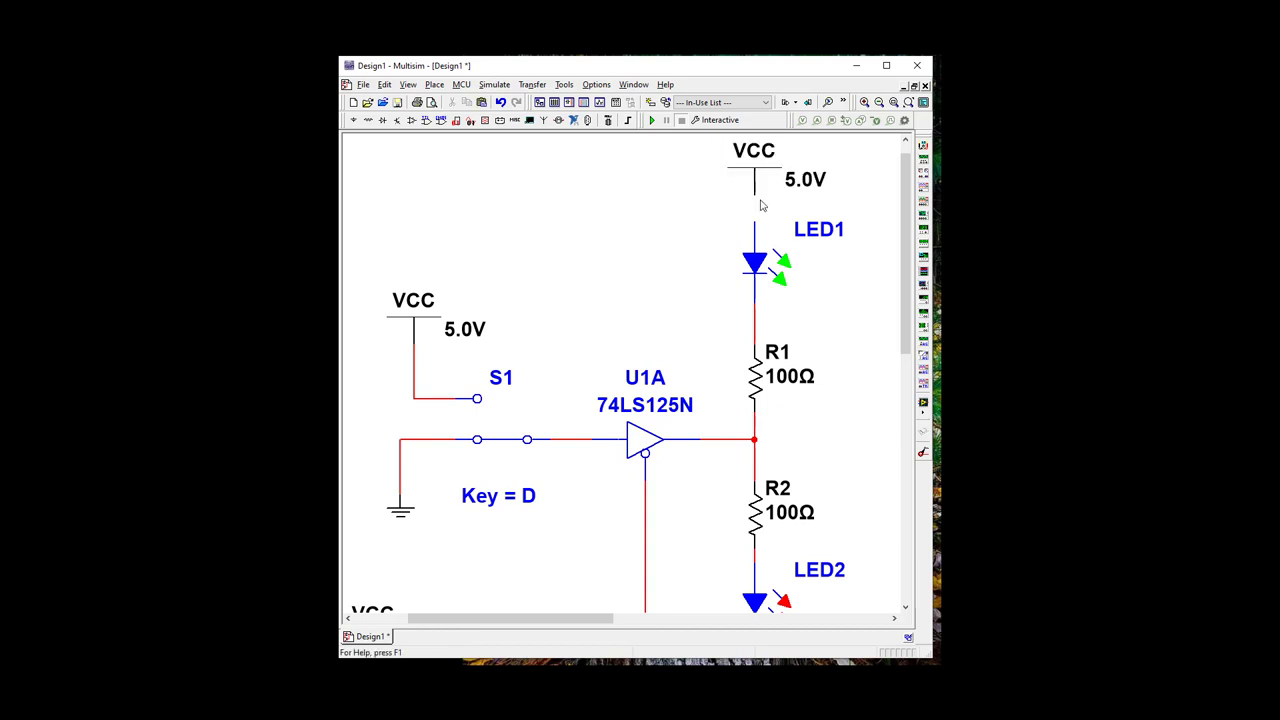
left_click(755, 196)
left_click(755, 222)
left_click_drag(911, 345, 911, 397)
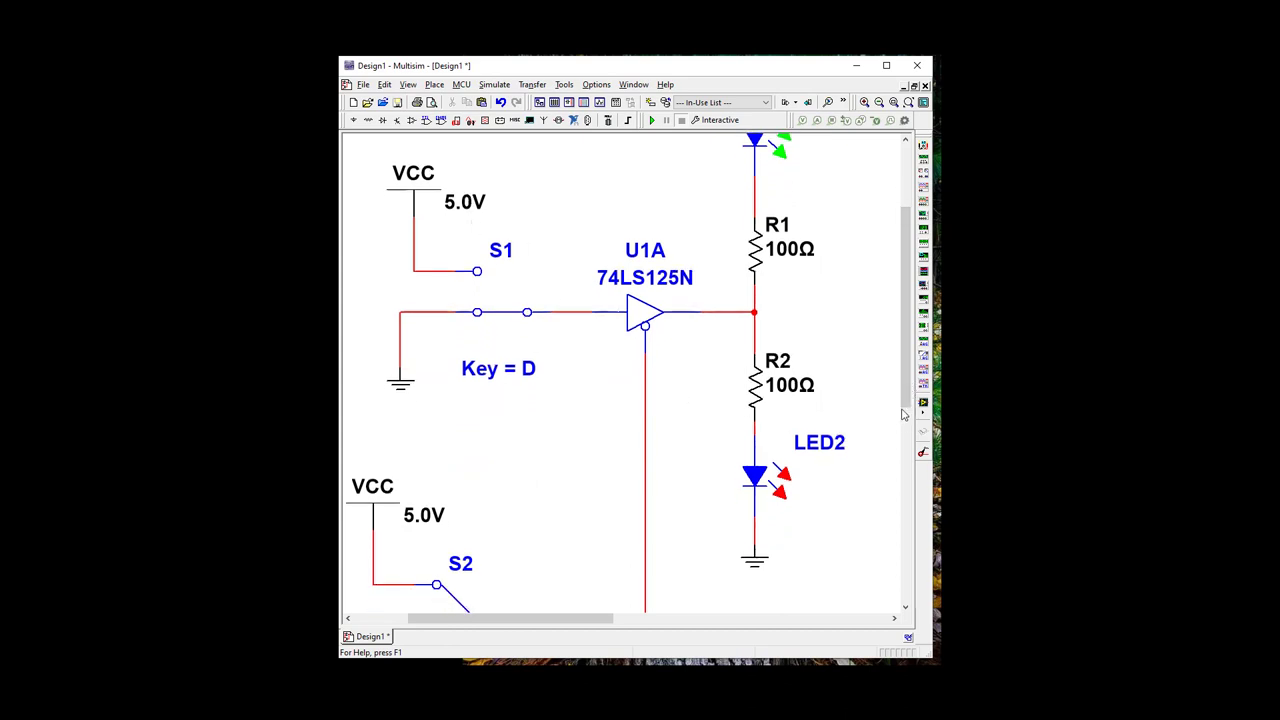
- Move the VCC, S2 switch, Key = E label and ground group up beneath the buffer
left_click_drag(903, 414, 903, 442)
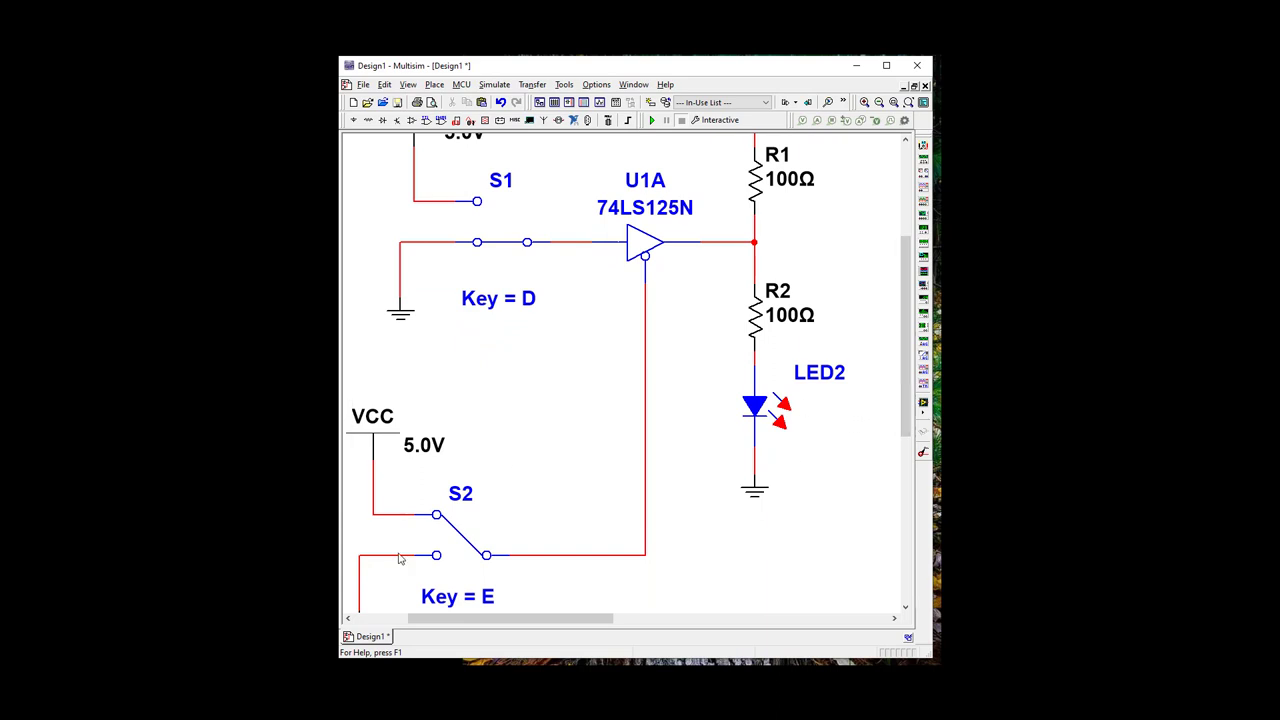
left_click_drag(351, 558, 646, 300)
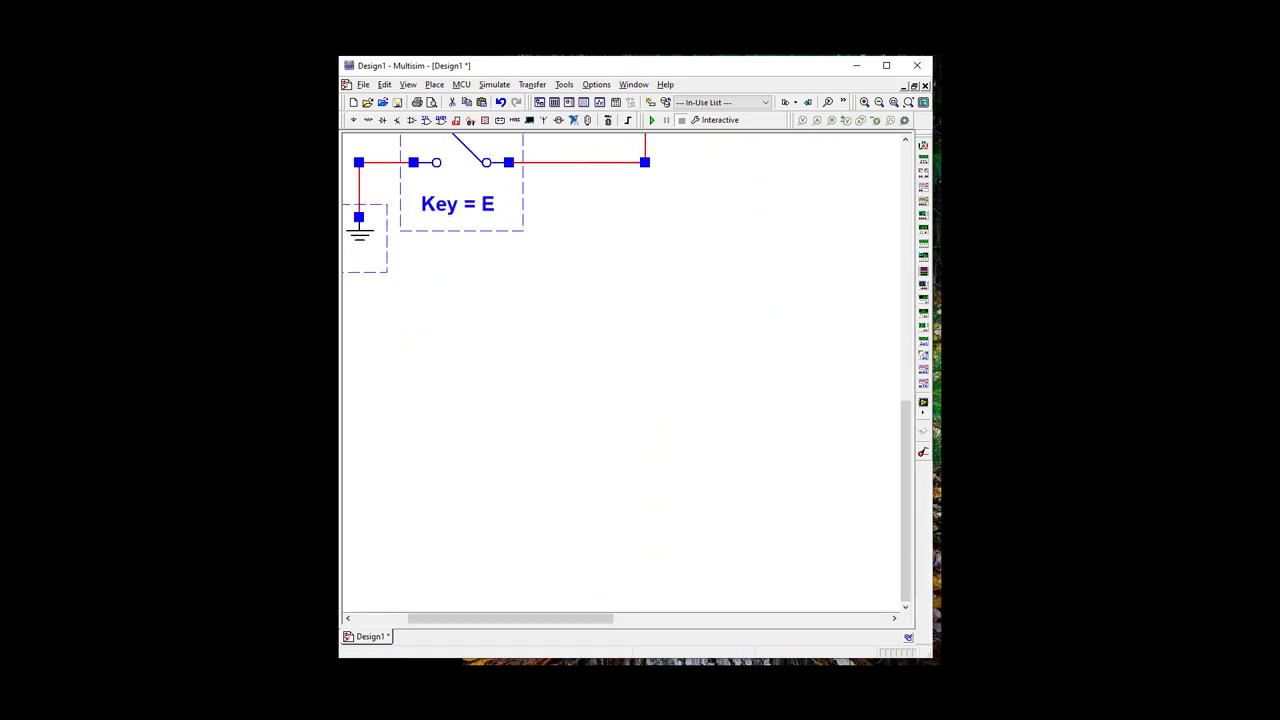
scroll(405, 477, "up", 5)
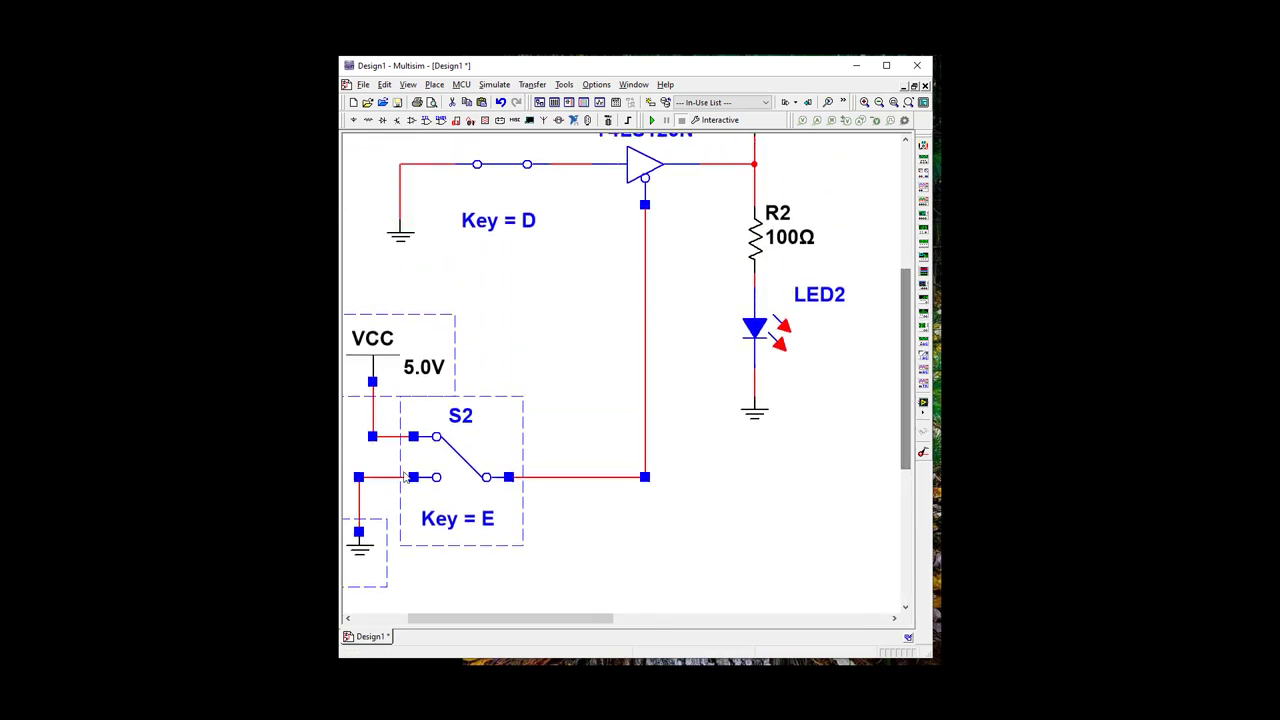
left_click_drag(465, 480, 466, 415)
left_click(621, 532)
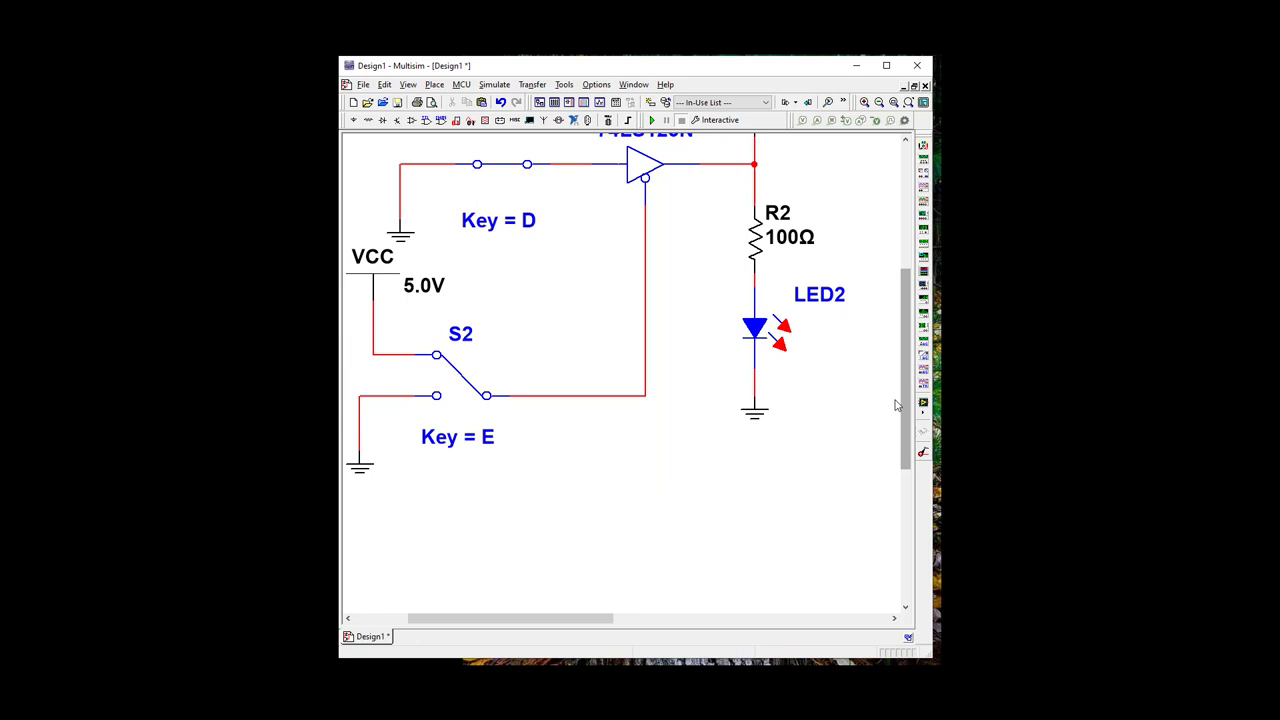
- Toggle switch S2 on and back off to test it
left_click_drag(900, 410, 915, 342)
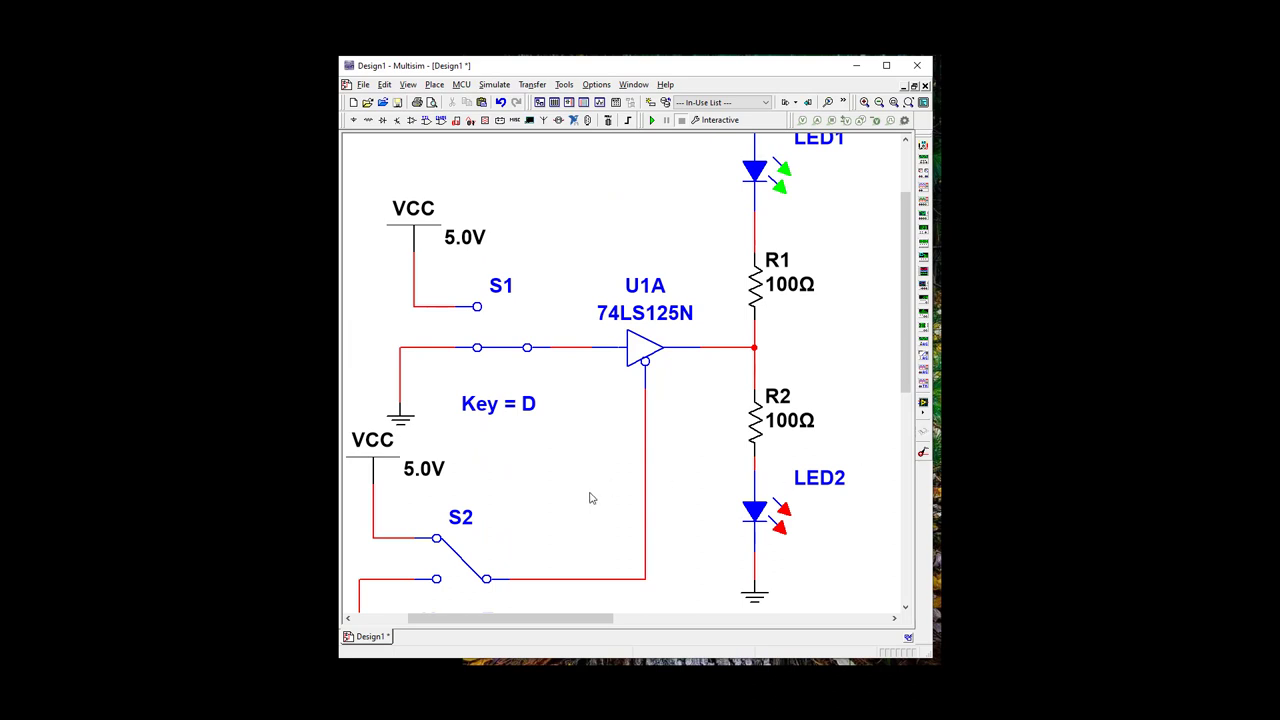
left_click(440, 548)
left_click(468, 574)
- Run the simulation, hide the messages panel, and toggle S1 with the D key
left_click(651, 120)
key("F5")
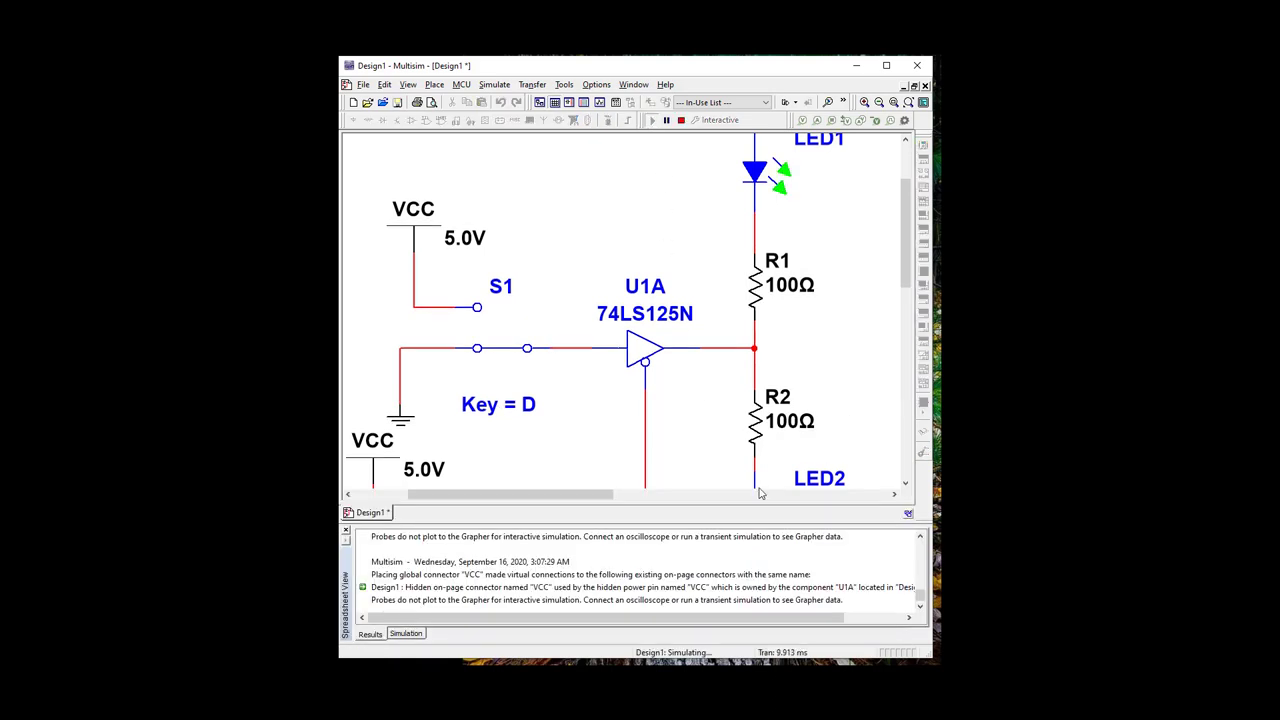
left_click(347, 531)
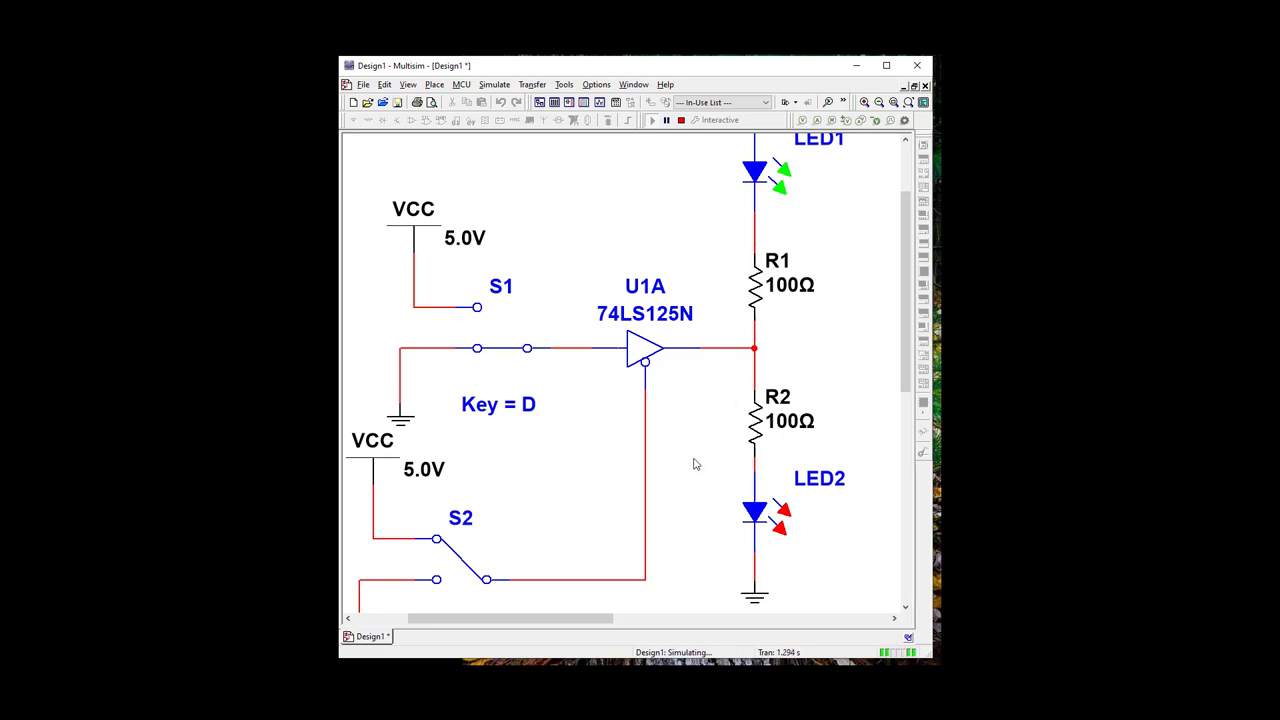
key("d")
key("d")
key("d")
key("d")
key("d")
key("d")
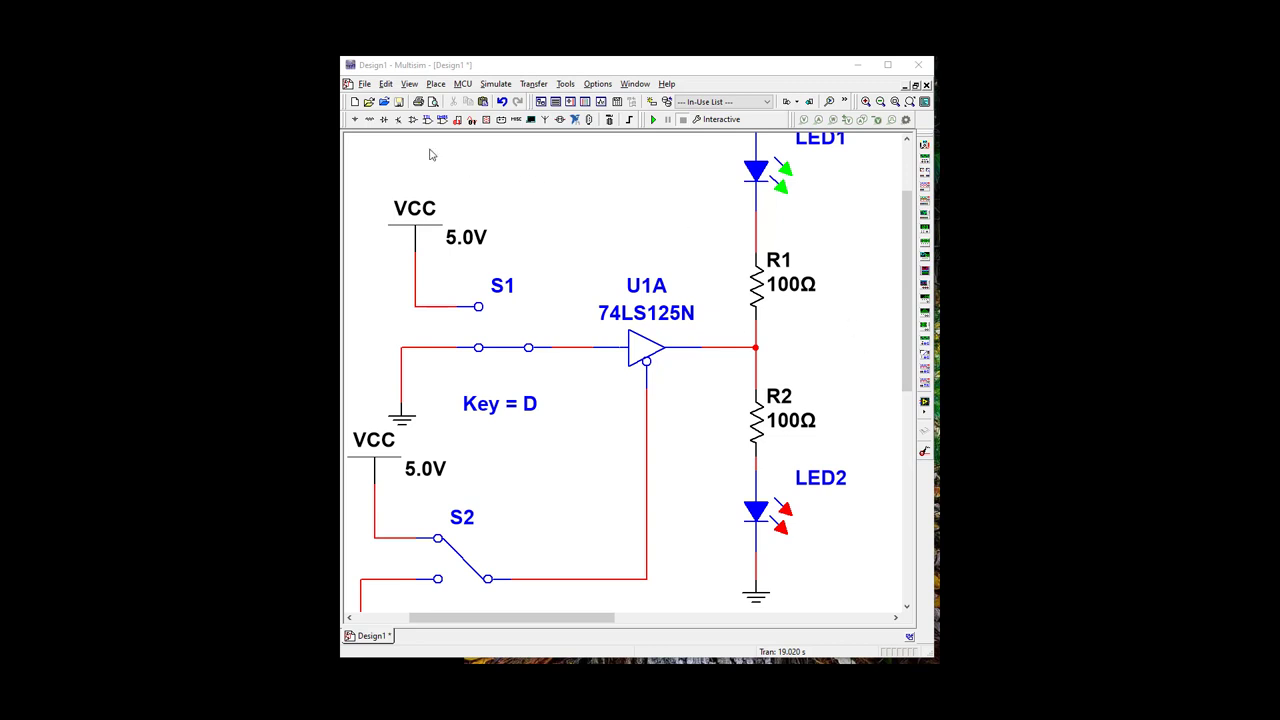
- Zoom to the whole sheet and delete the wire from the buffer output to the resistors
left_click(410, 84)
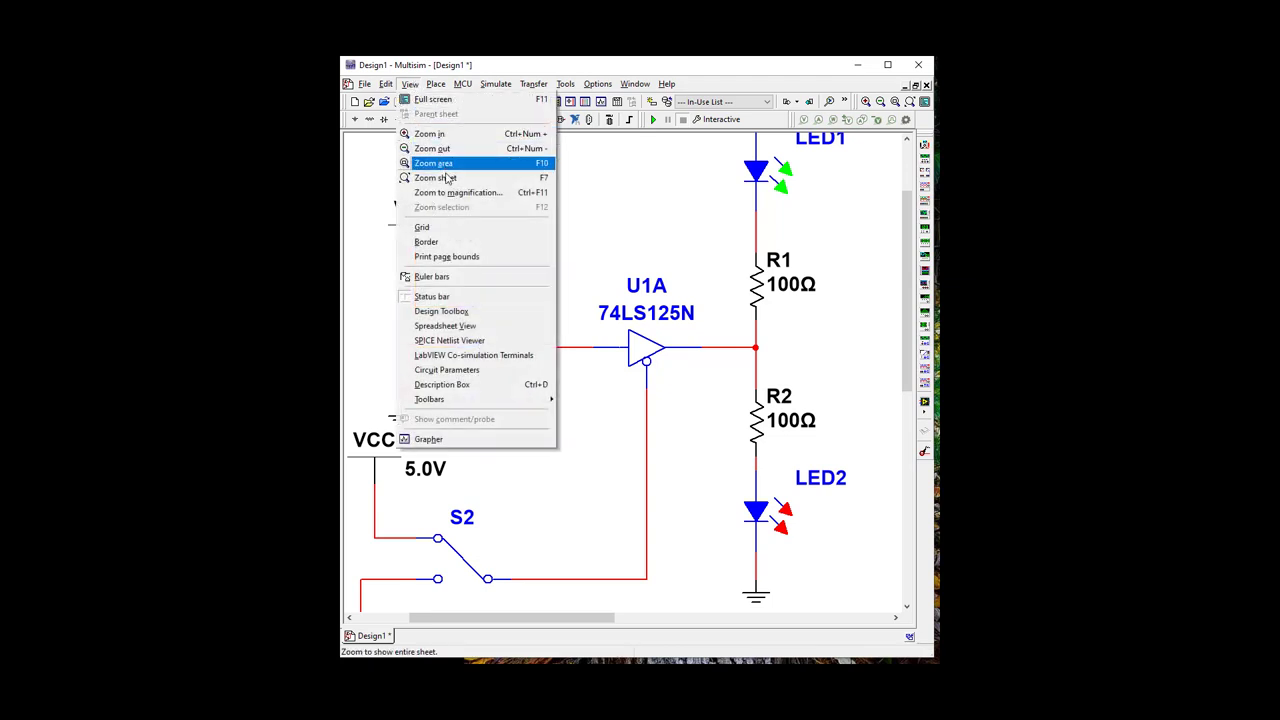
left_click(441, 178)
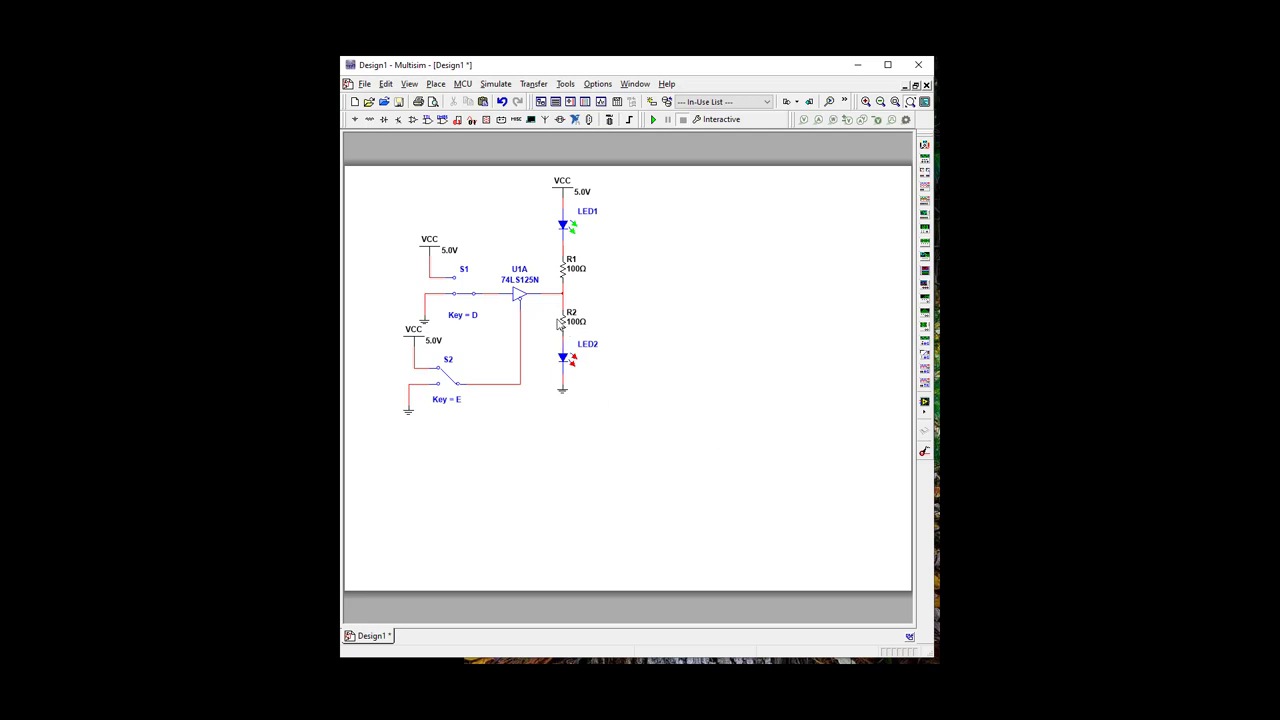
left_click(553, 295)
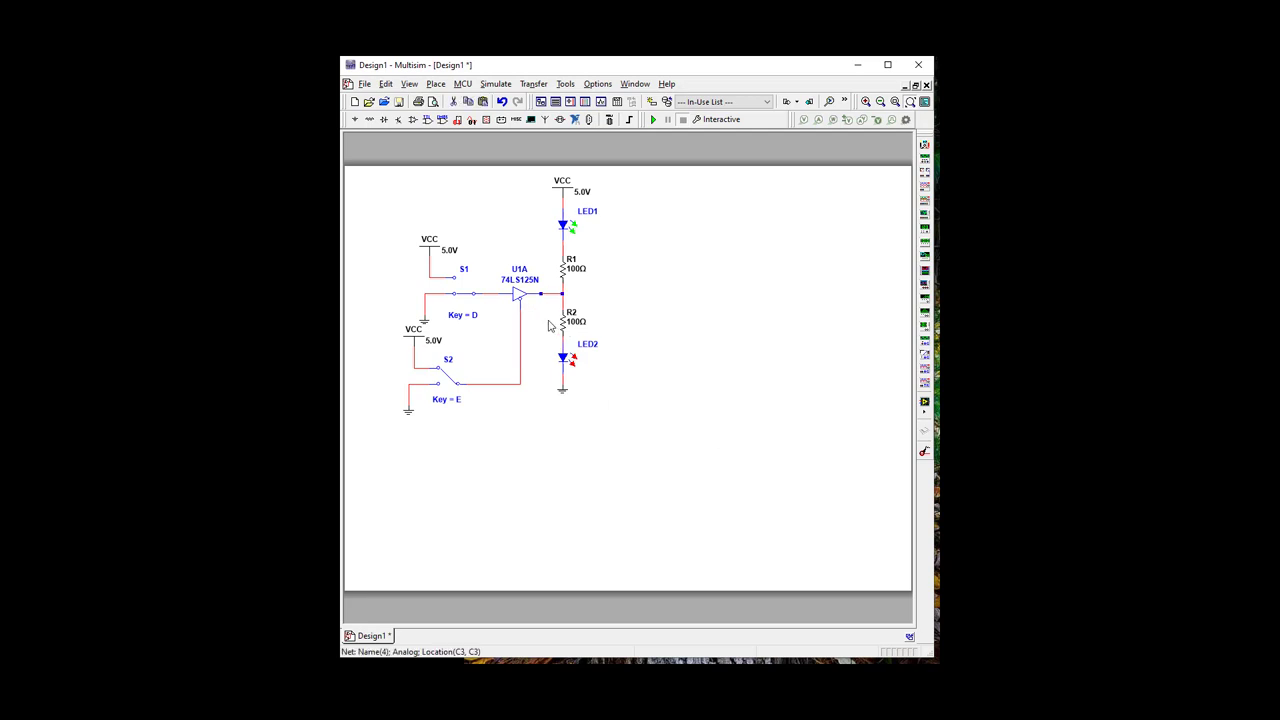
key("Delete")
- Shift the VCC/LED/resistor/ground column right and delete the wire from U1A's enable to S2
left_click_drag(548, 178, 602, 400)
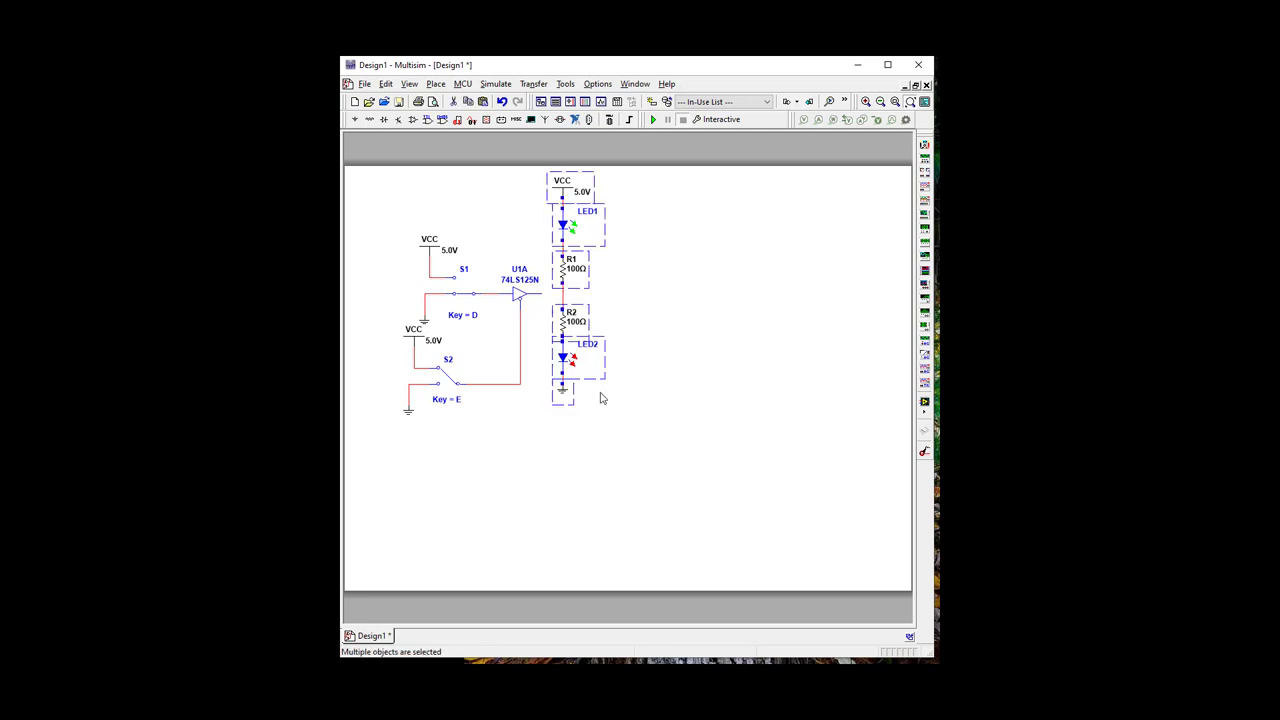
left_click_drag(564, 238, 749, 243)
left_click(706, 463)
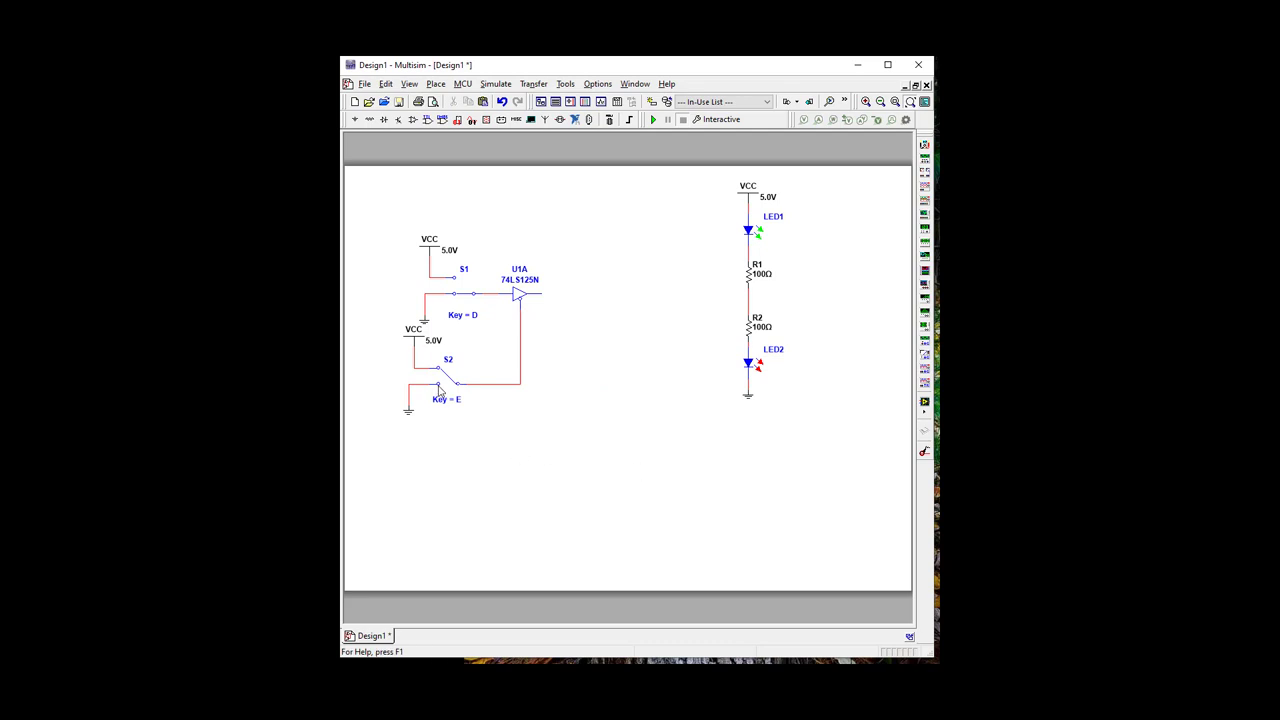
left_click(521, 340)
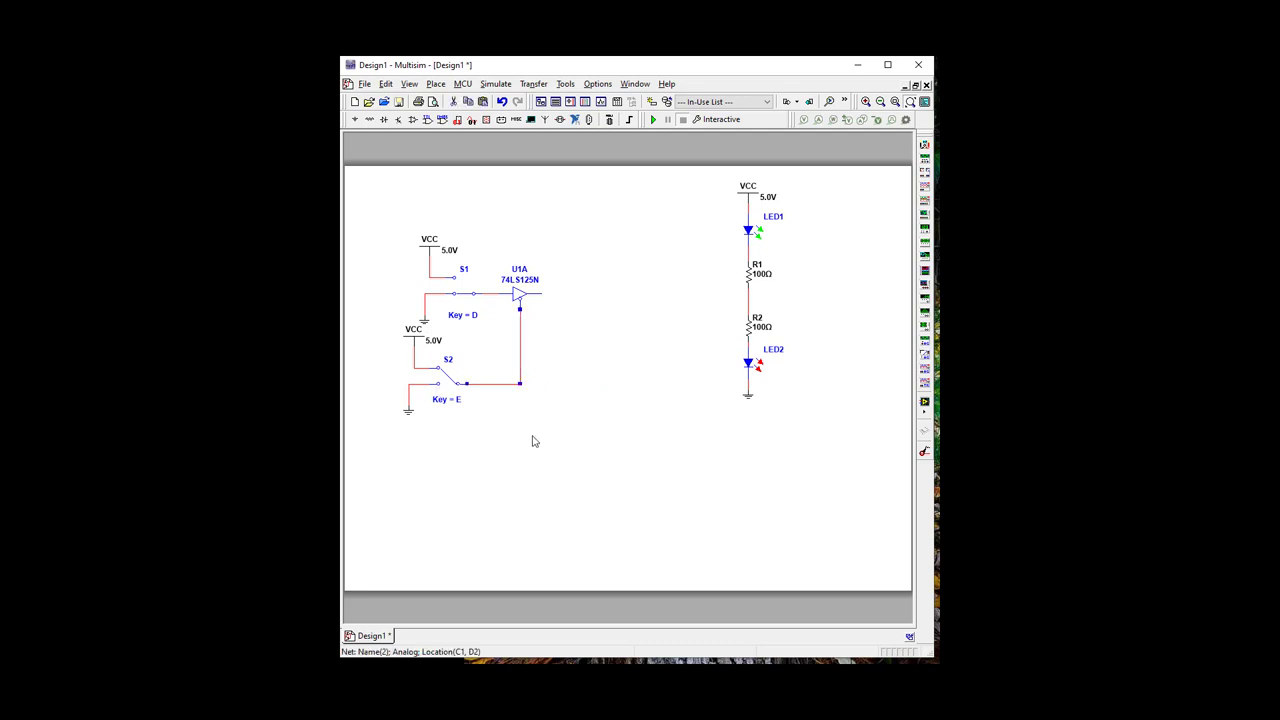
key("Delete")
- Copy the buffer stage made of VCC, S1, U1A and ground
left_click(524, 299)
right_click(524, 299)
key("Escape")
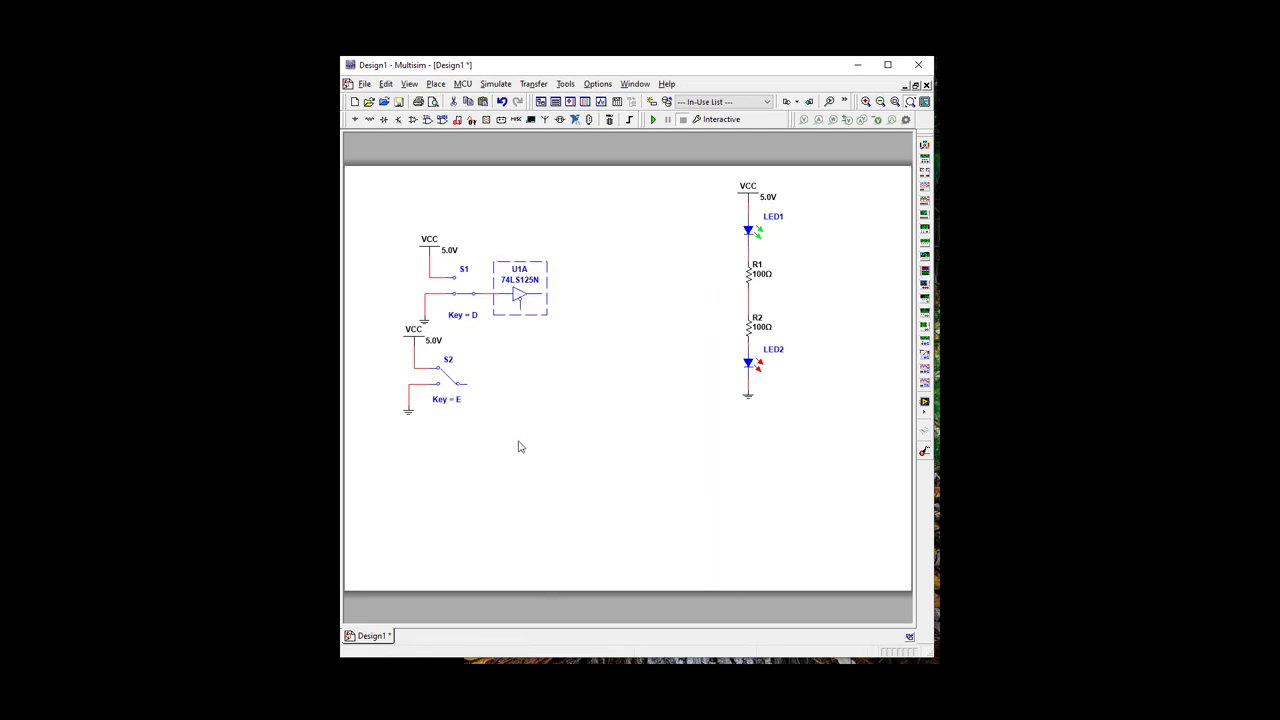
right_click(517, 446)
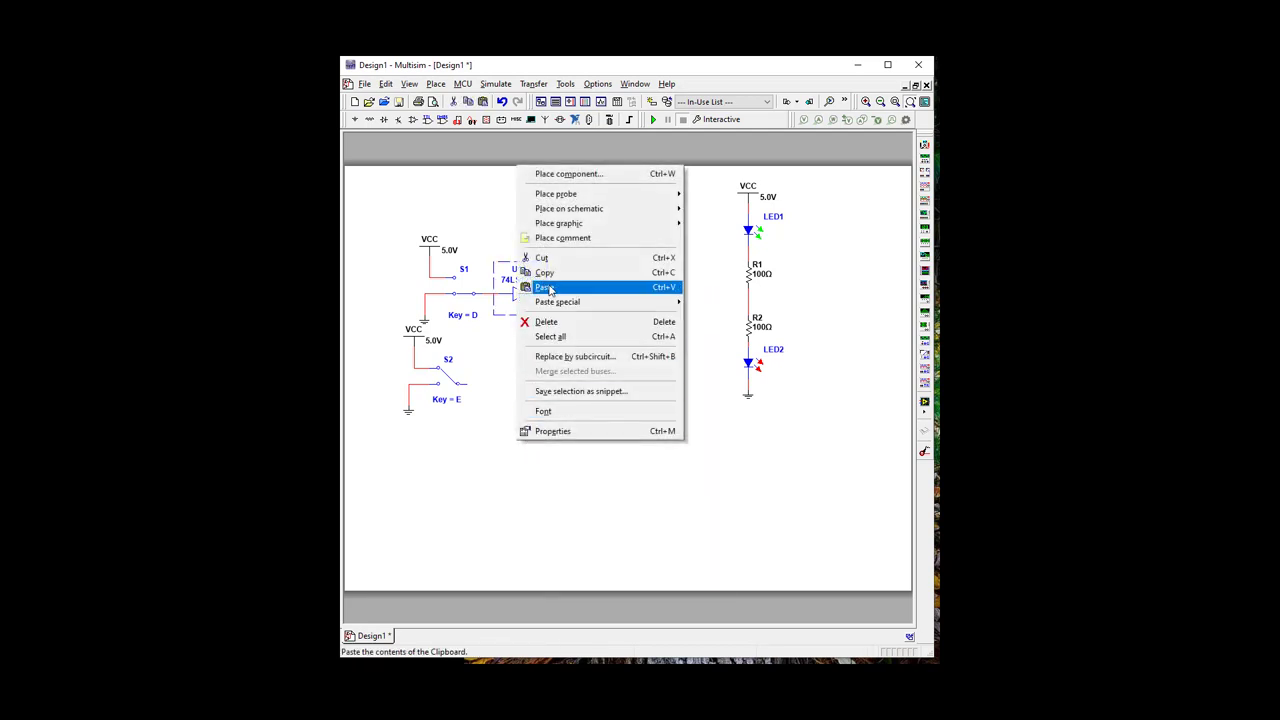
left_click(616, 450)
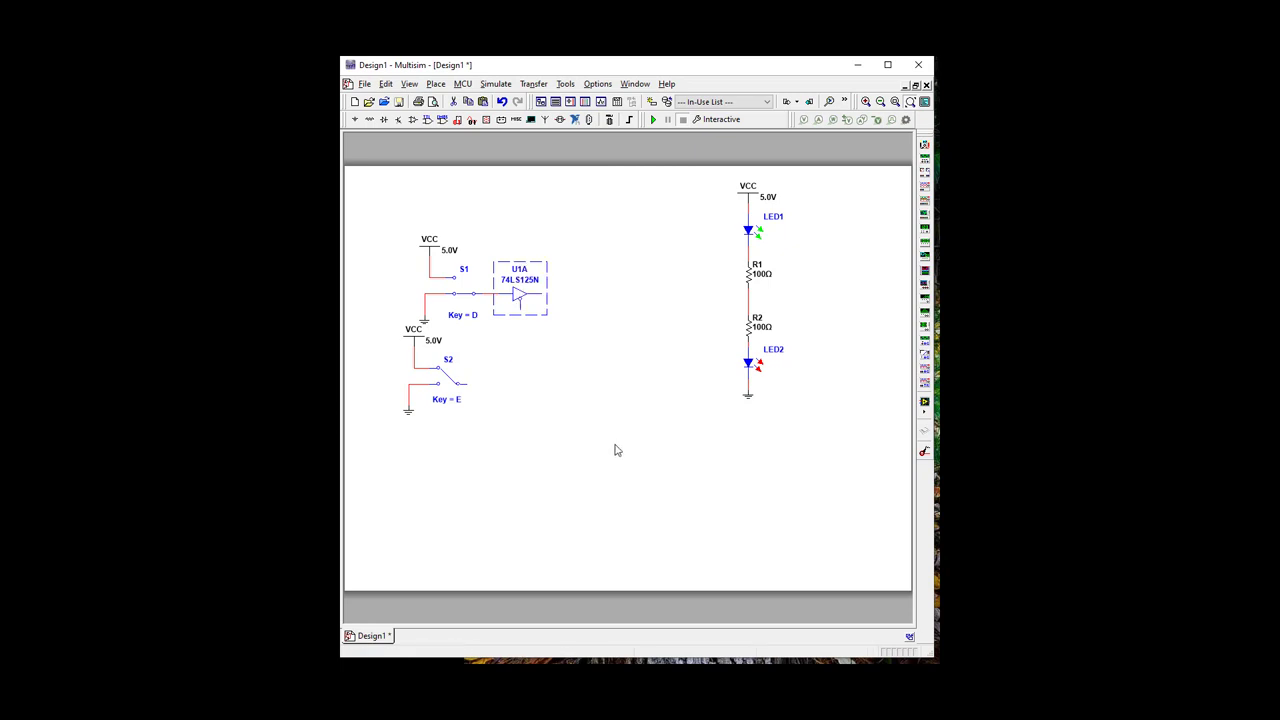
left_click_drag(403, 215, 525, 308)
right_click(519, 293)
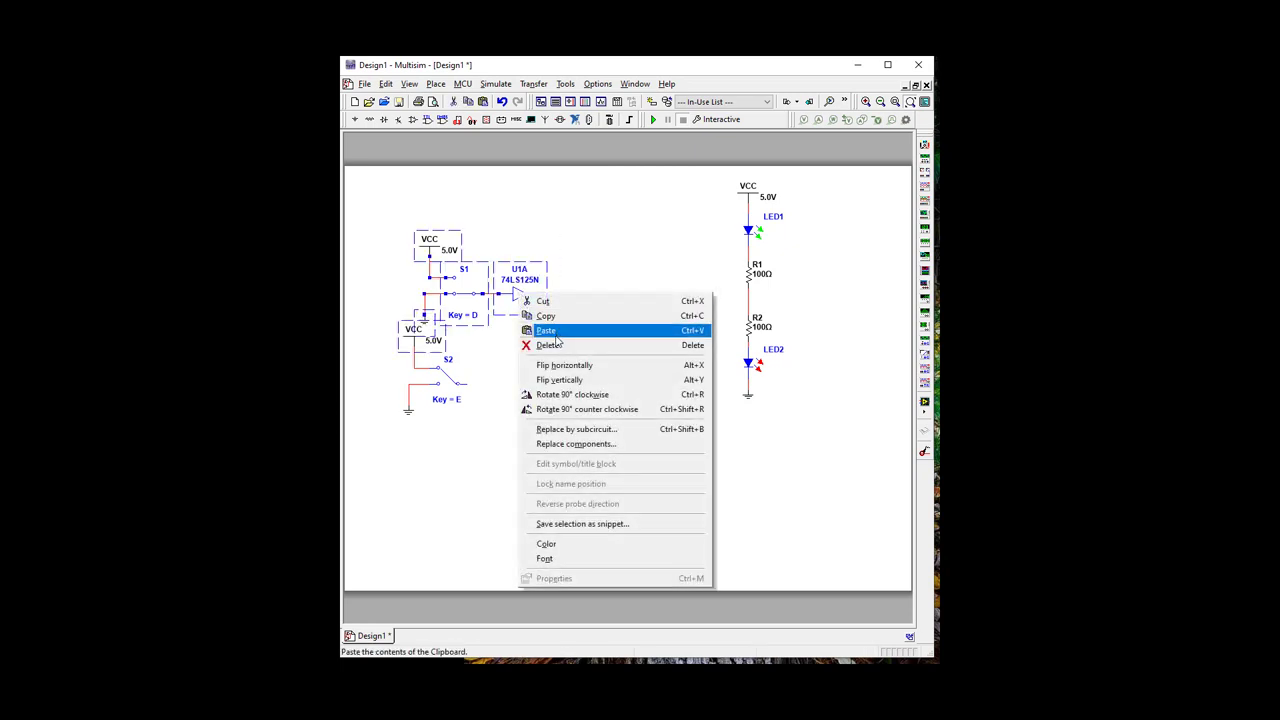
left_click(551, 318)
- Paste the copied stage below as S3 and U2A, deleting the extra VCC source
left_click(500, 487)
right_click(500, 486)
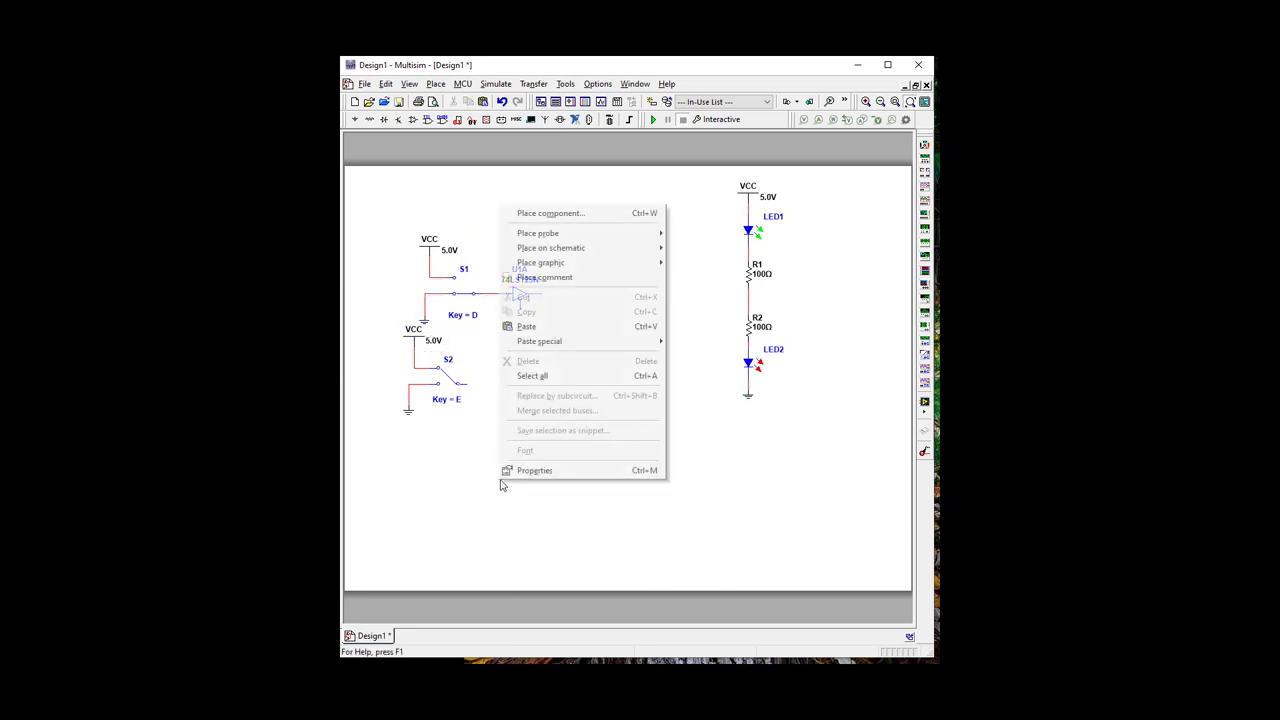
left_click(526, 326)
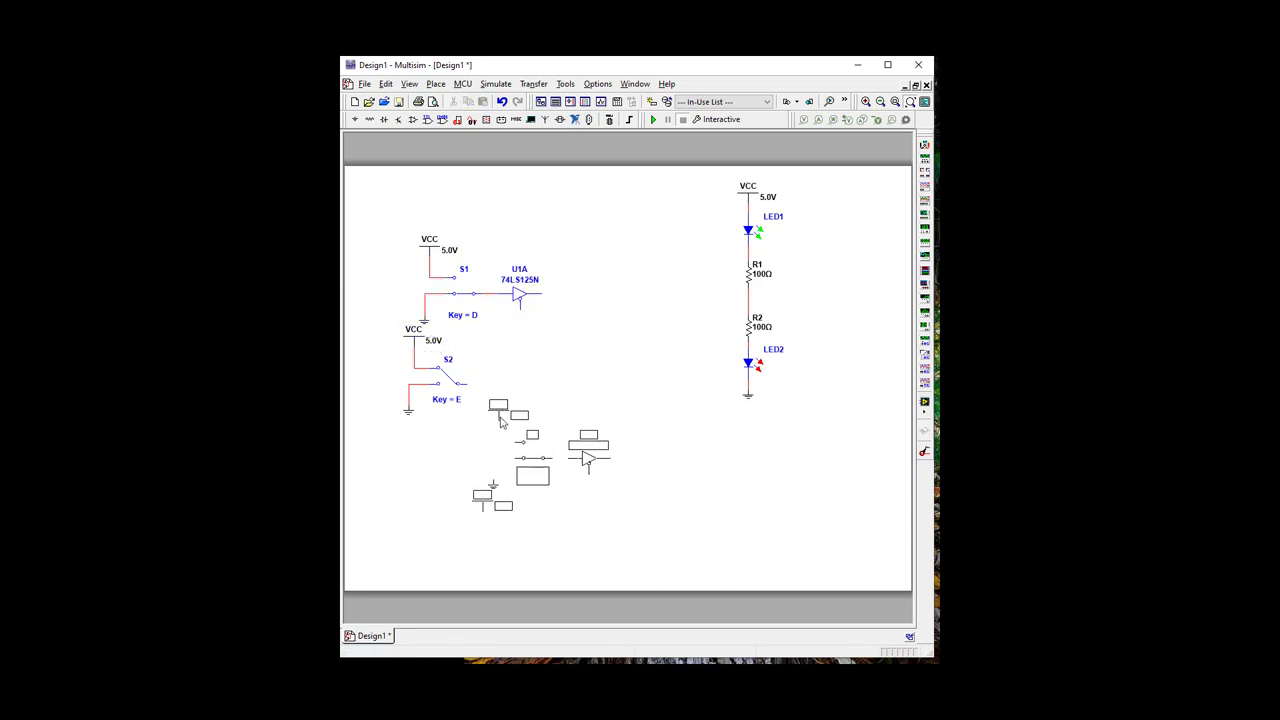
left_click(502, 421)
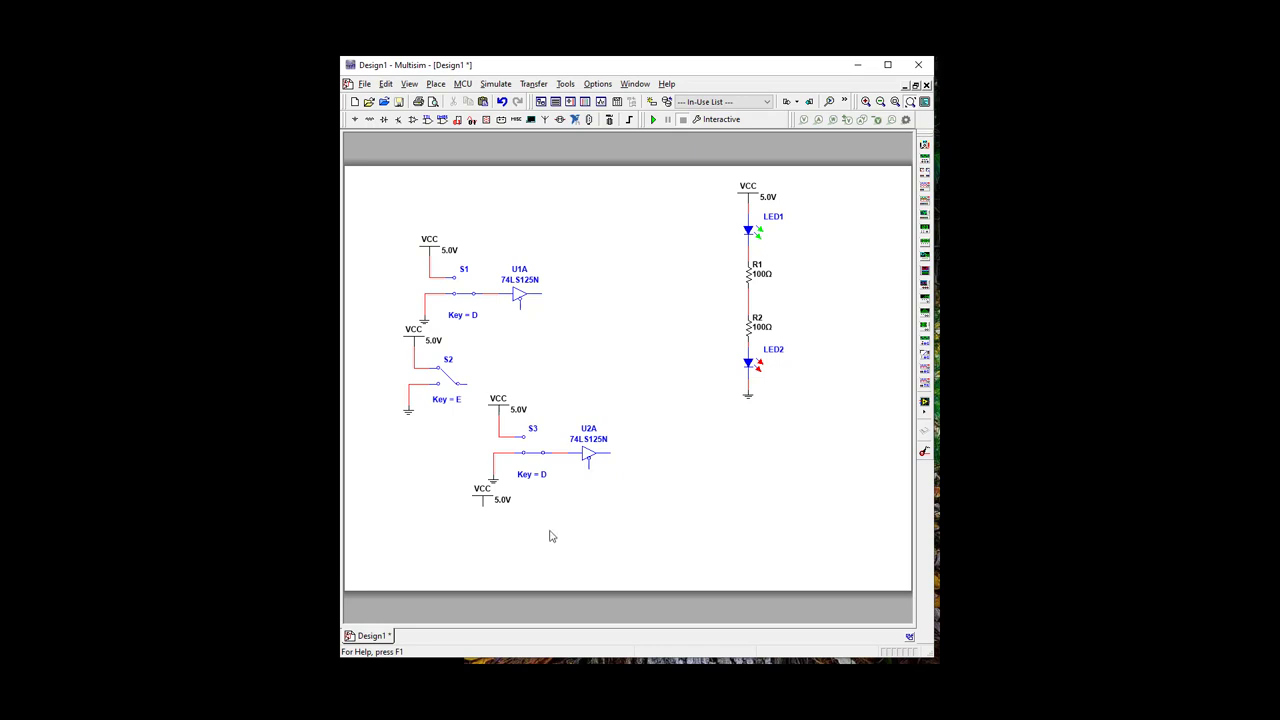
left_click(490, 504)
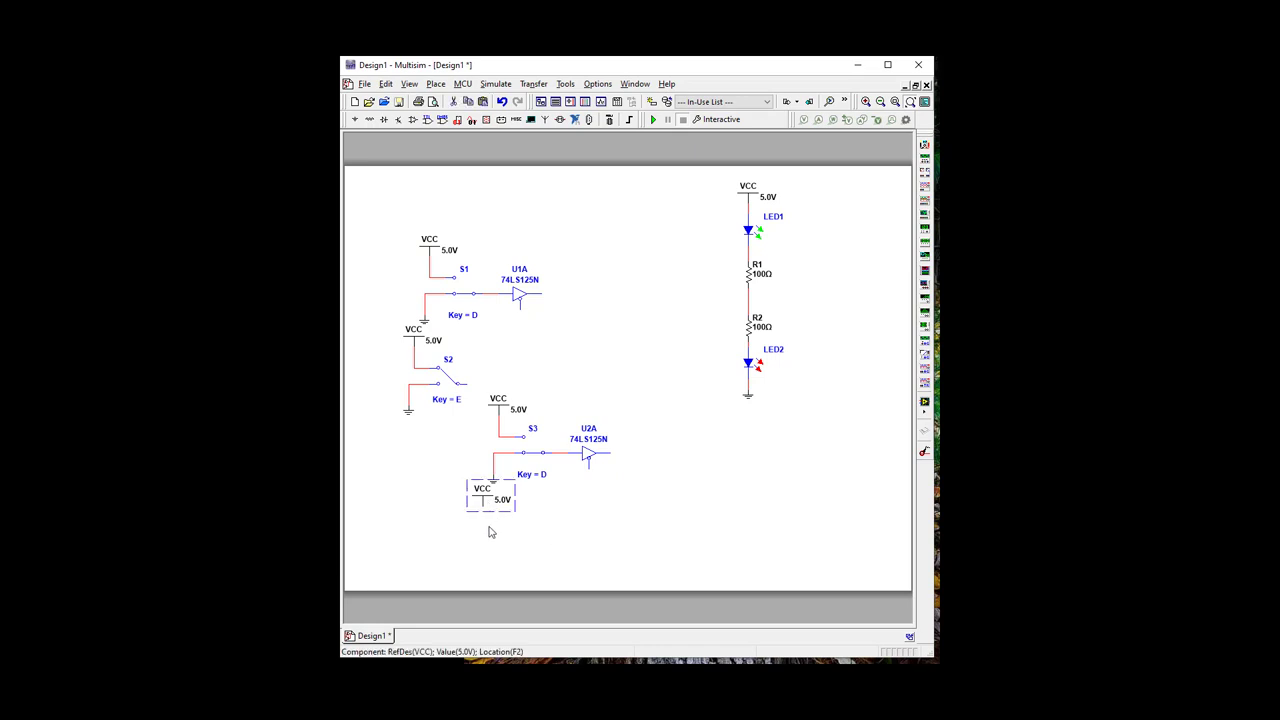
key("Delete")
- Flip U2A vertically, align it with S3's line, and begin a wire from S2's output
left_click(590, 461)
right_click(590, 461)
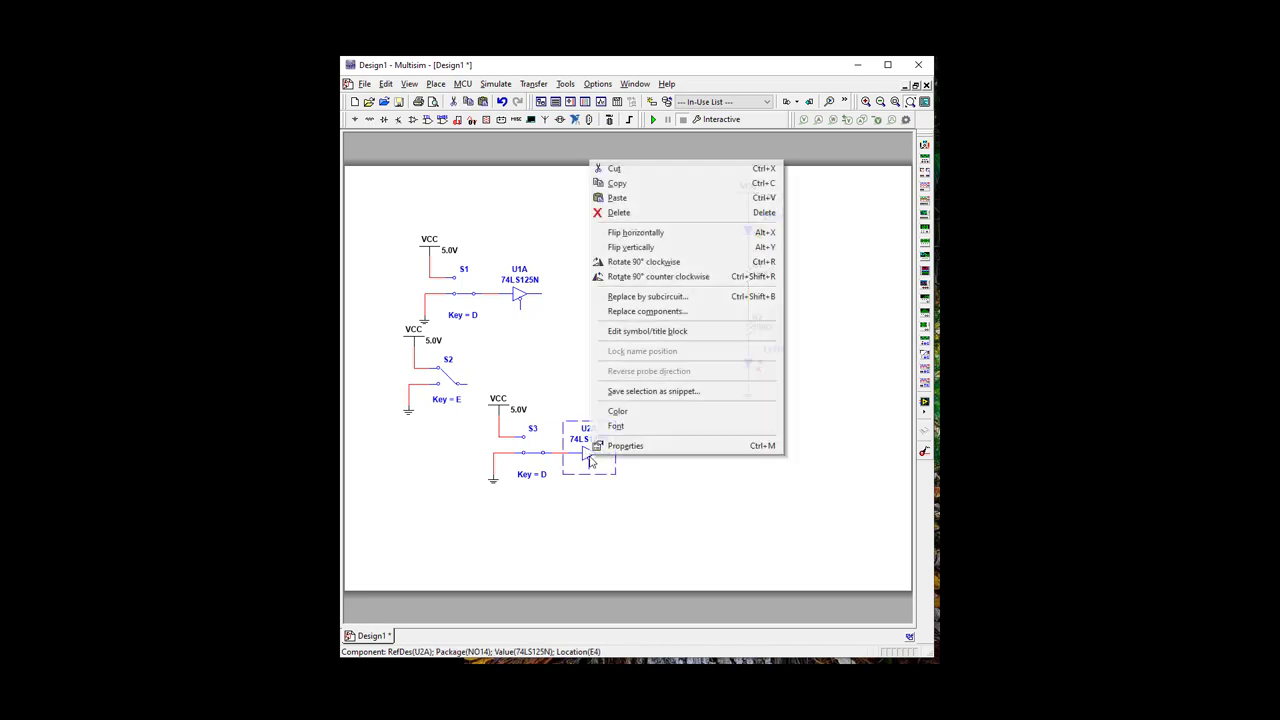
left_click(638, 249)
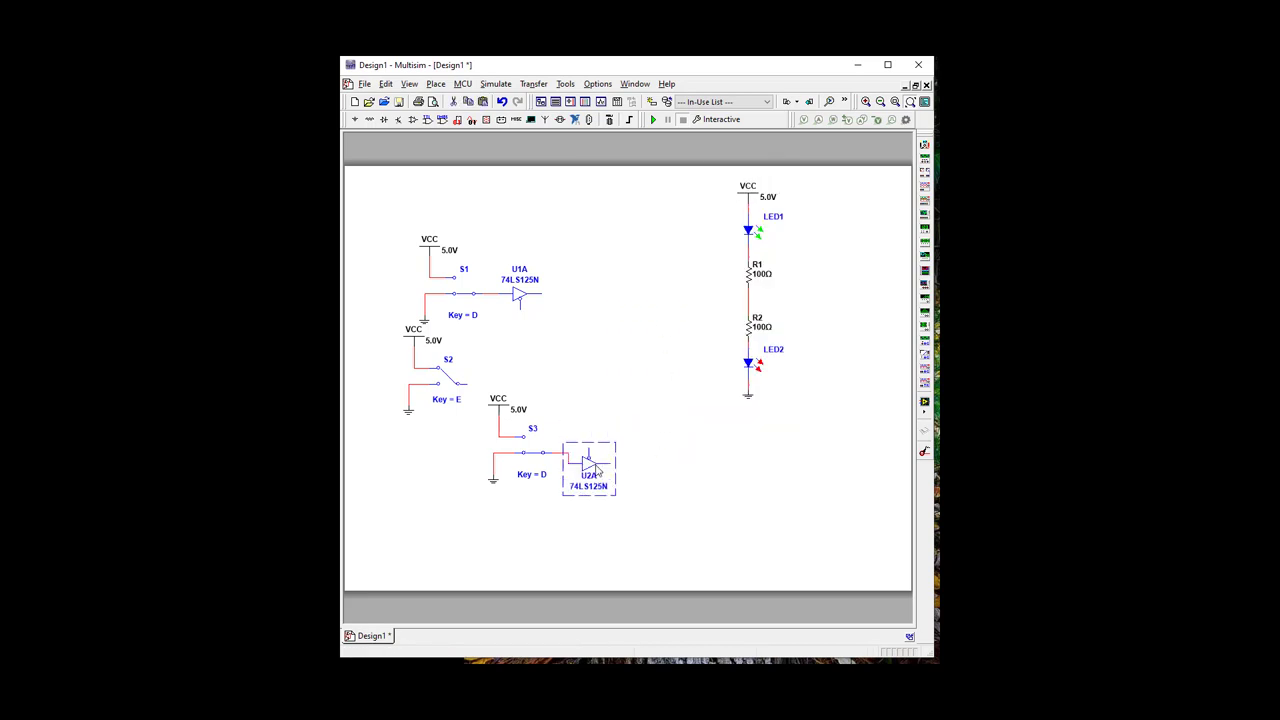
left_click_drag(592, 470, 592, 460)
left_click(690, 479)
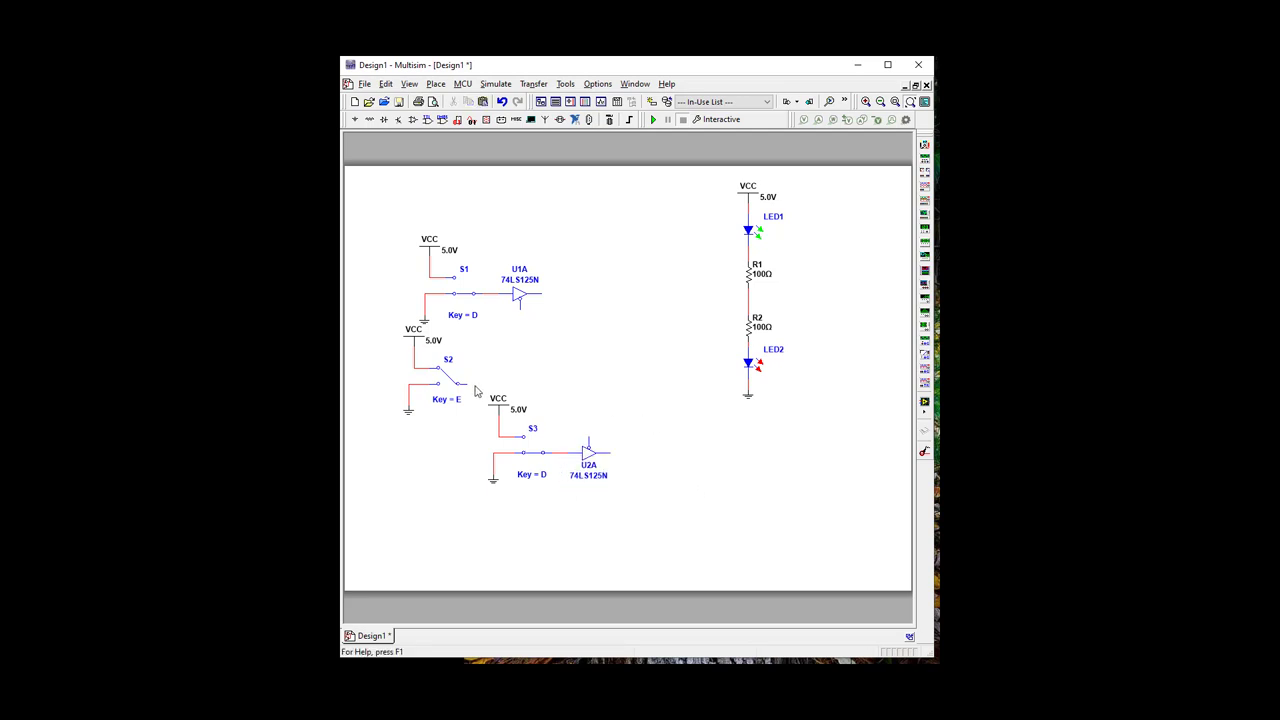
left_click(466, 383)
- Finish S2's wire at U2A's enable and place a 74LS04N inverter as U3A
left_click(589, 437)
left_click(427, 119)
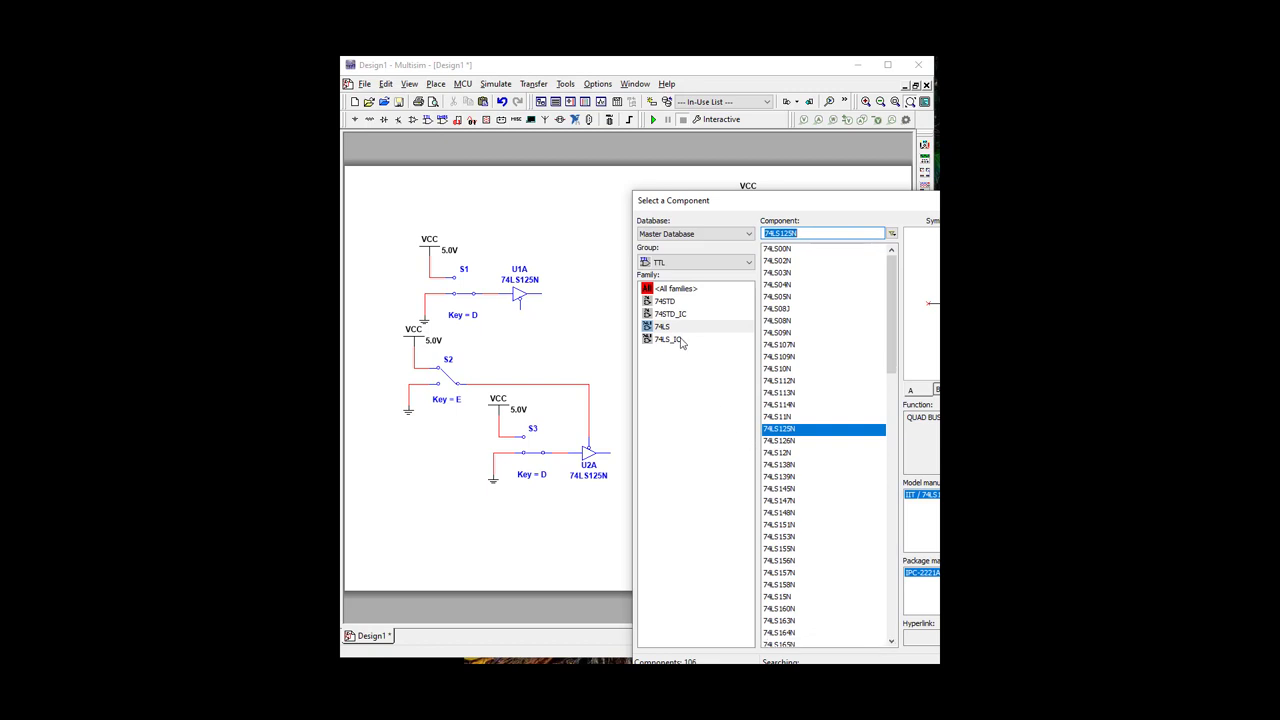
left_click(669, 331)
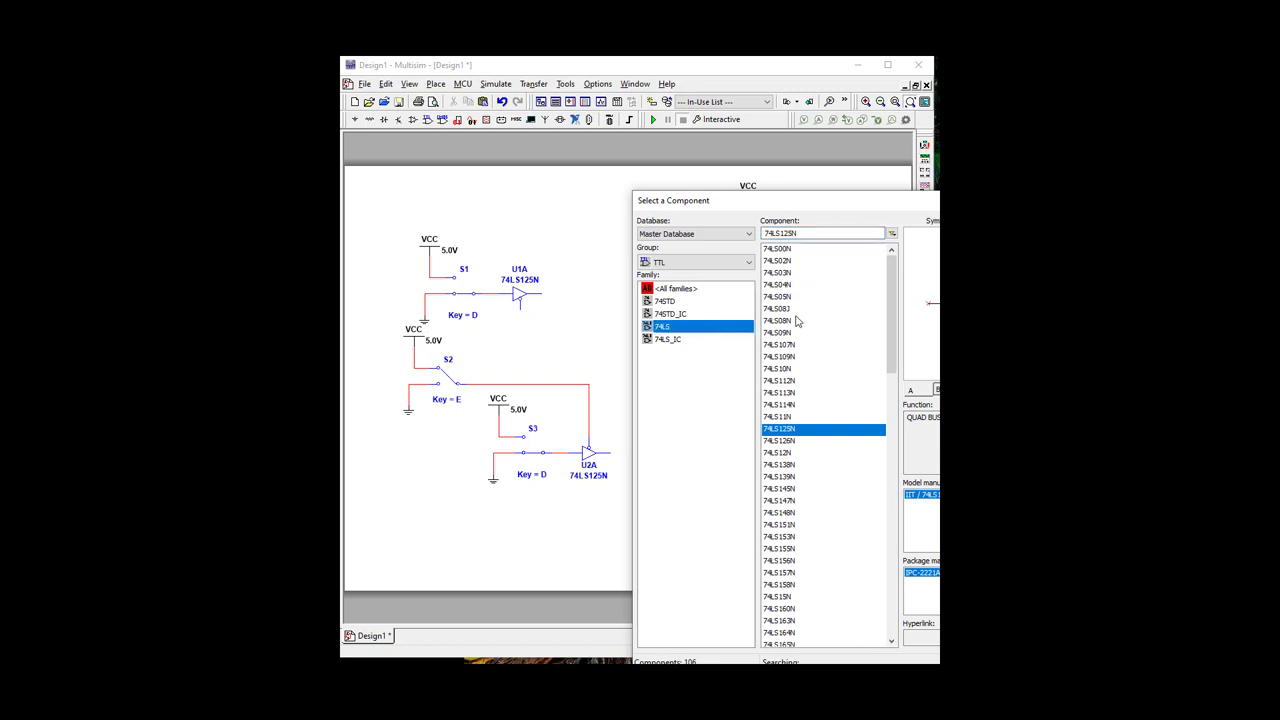
left_click(790, 285)
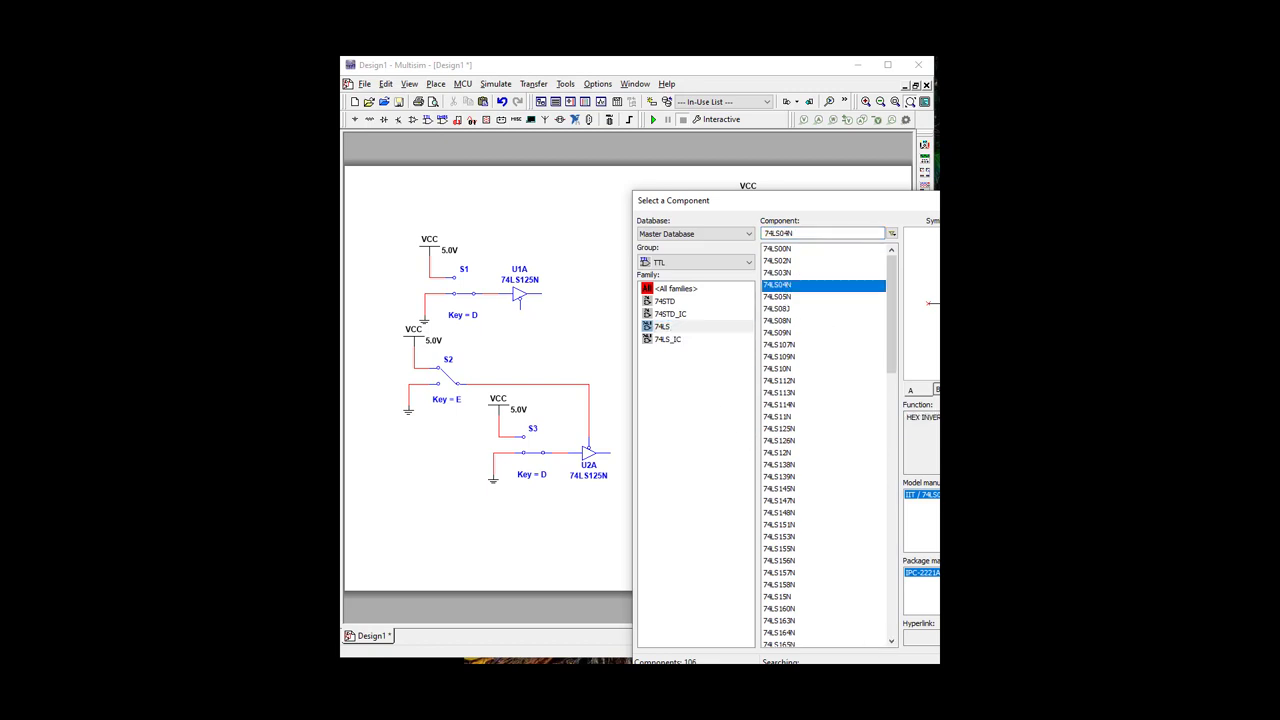
key("Escape")
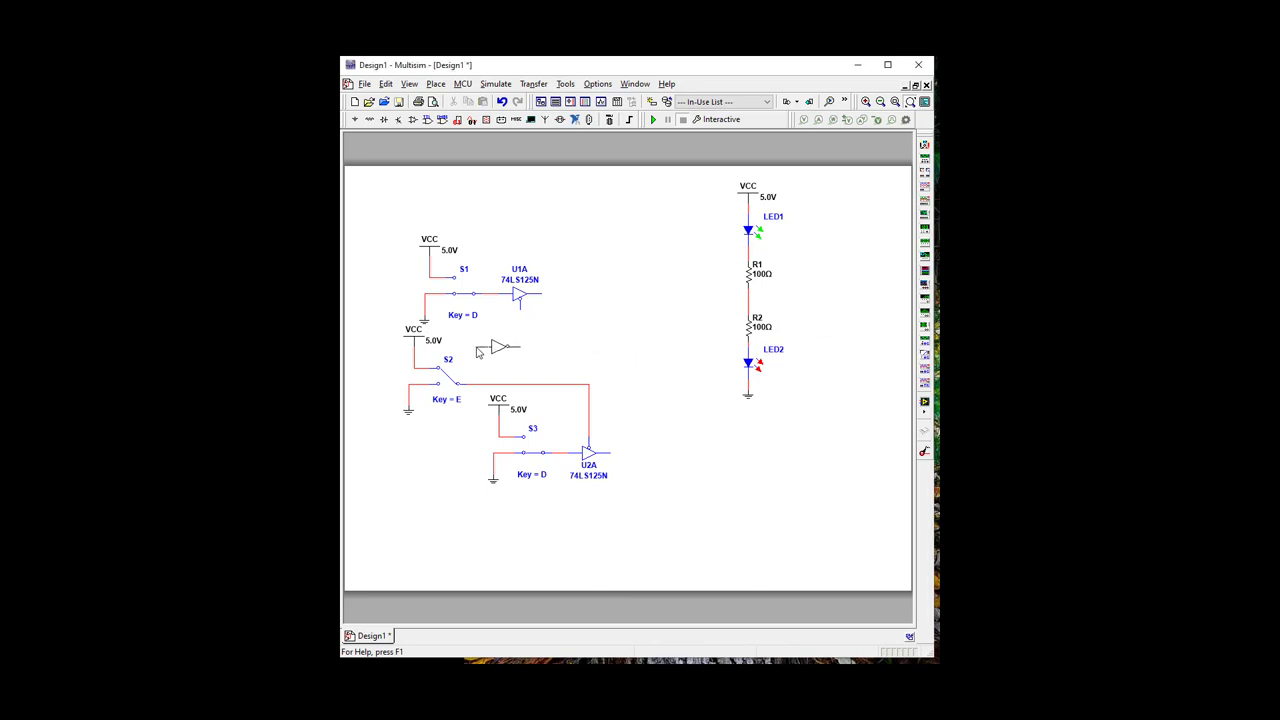
left_click(497, 348)
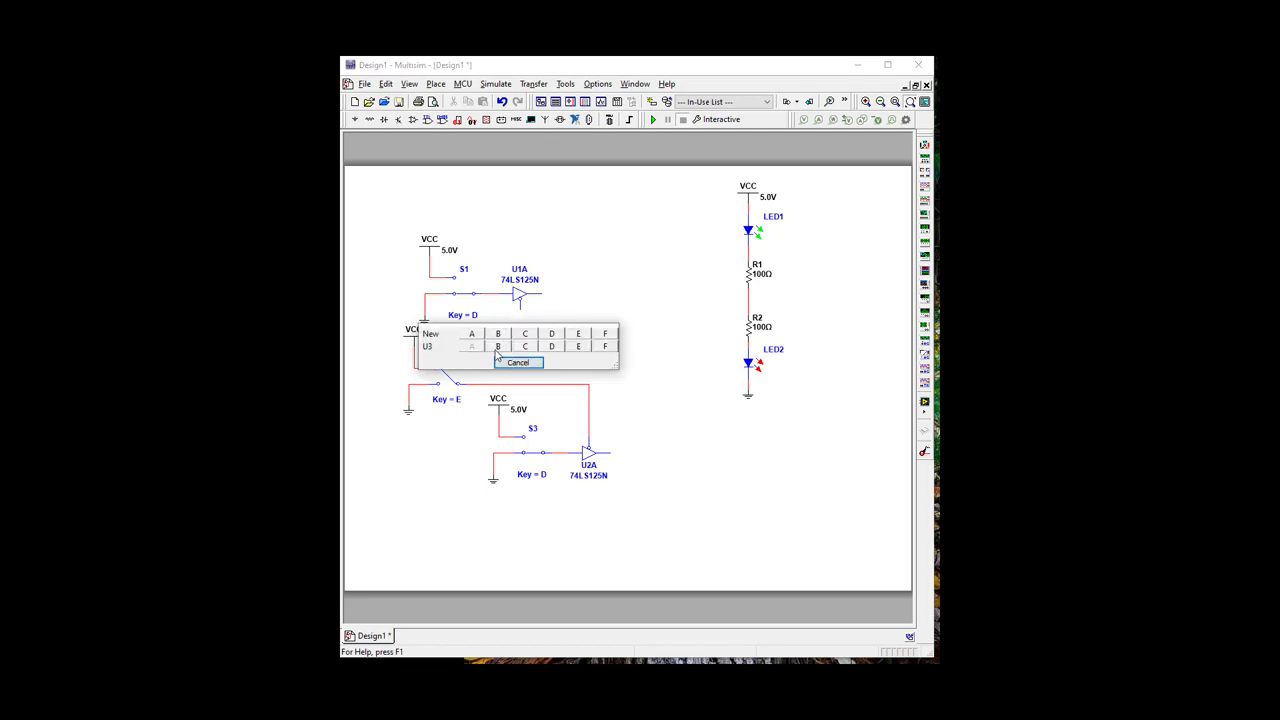
left_click(471, 334)
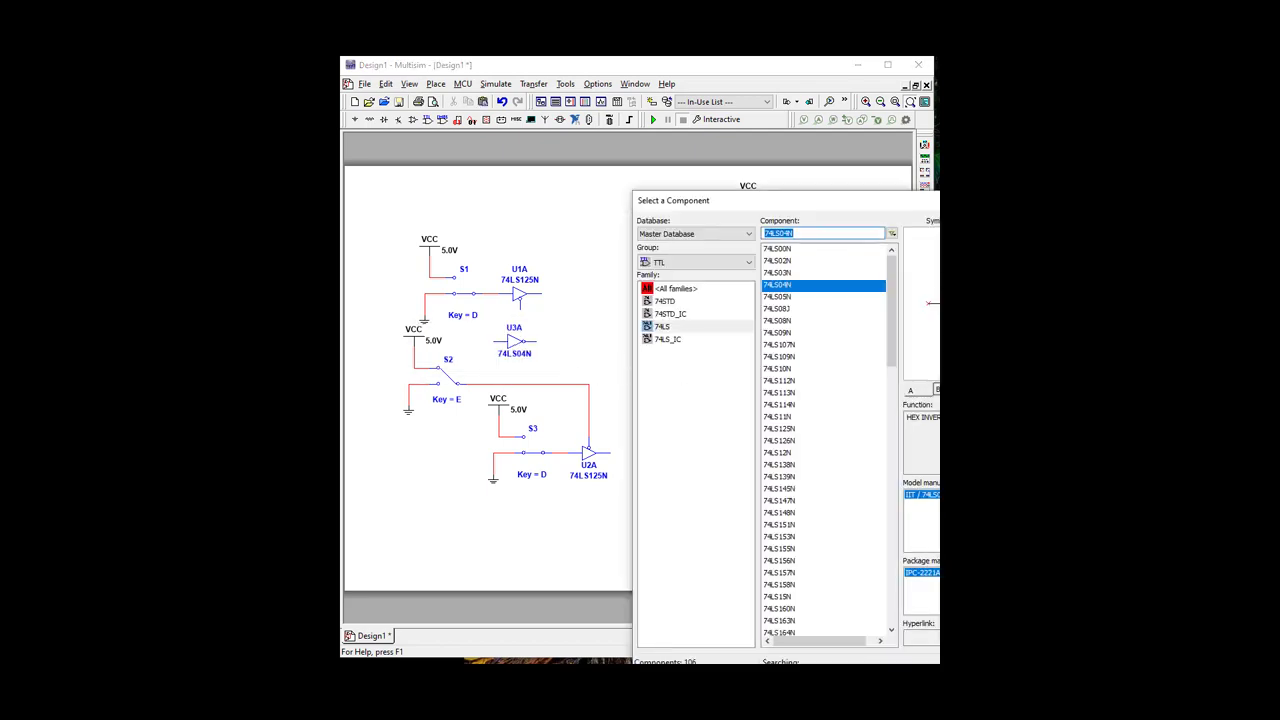
key("Escape")
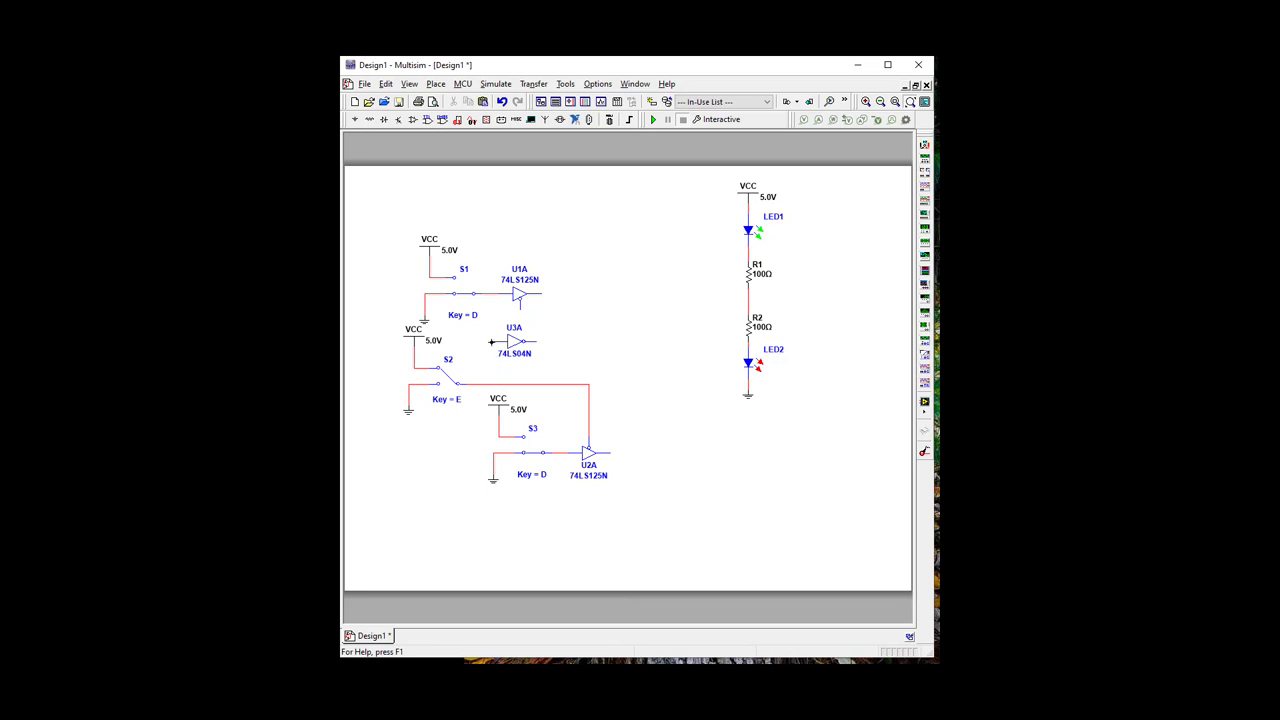
- Wire U3A's input to S2 and its output to U1A's enable
left_click(491, 342)
left_click(472, 384)
left_click(538, 344)
left_click_drag(538, 344, 543, 344)
left_click(547, 347)
left_click(520, 307)
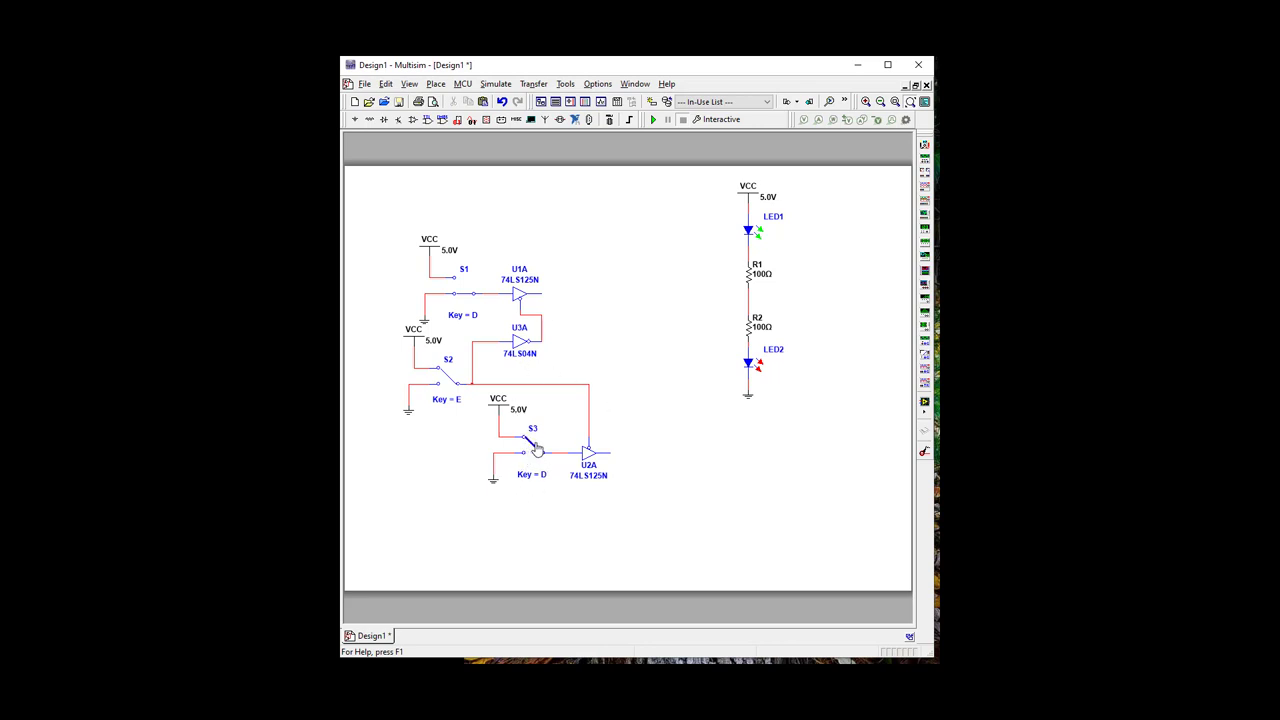
- Change switch S3's toggle key from D to F in its properties
left_click(537, 450)
double_click(530, 471)
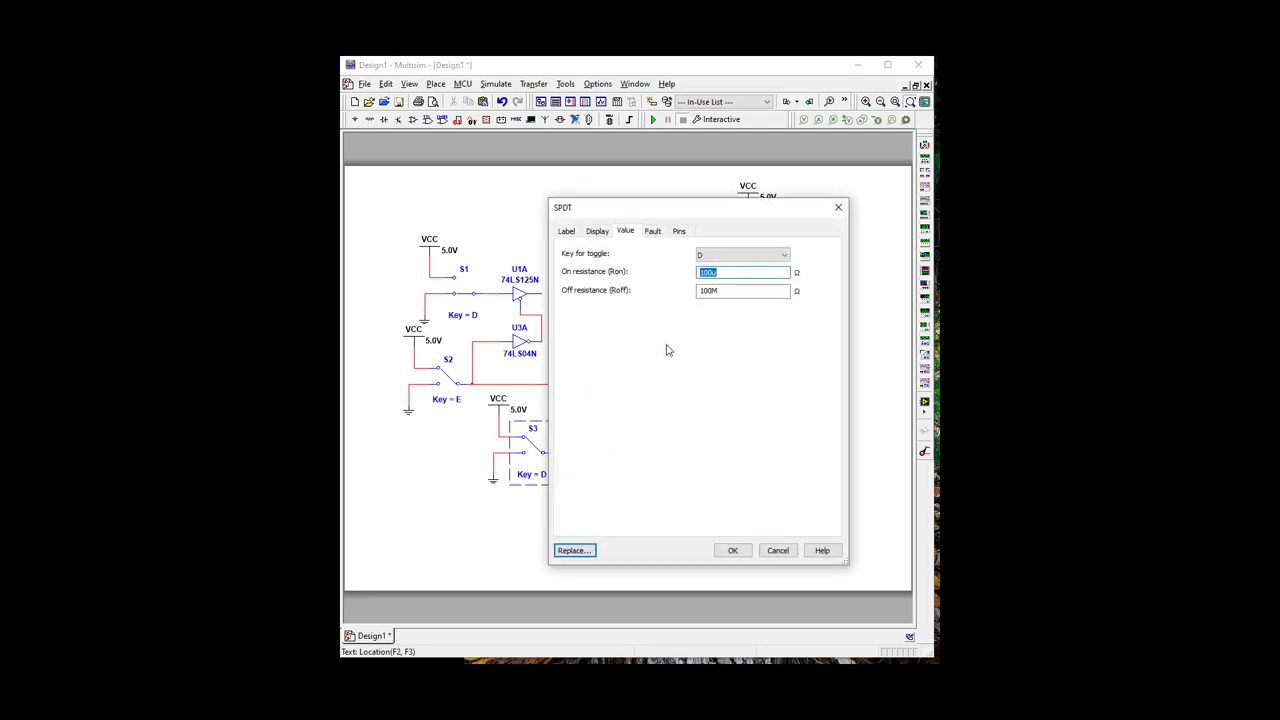
left_click(741, 258)
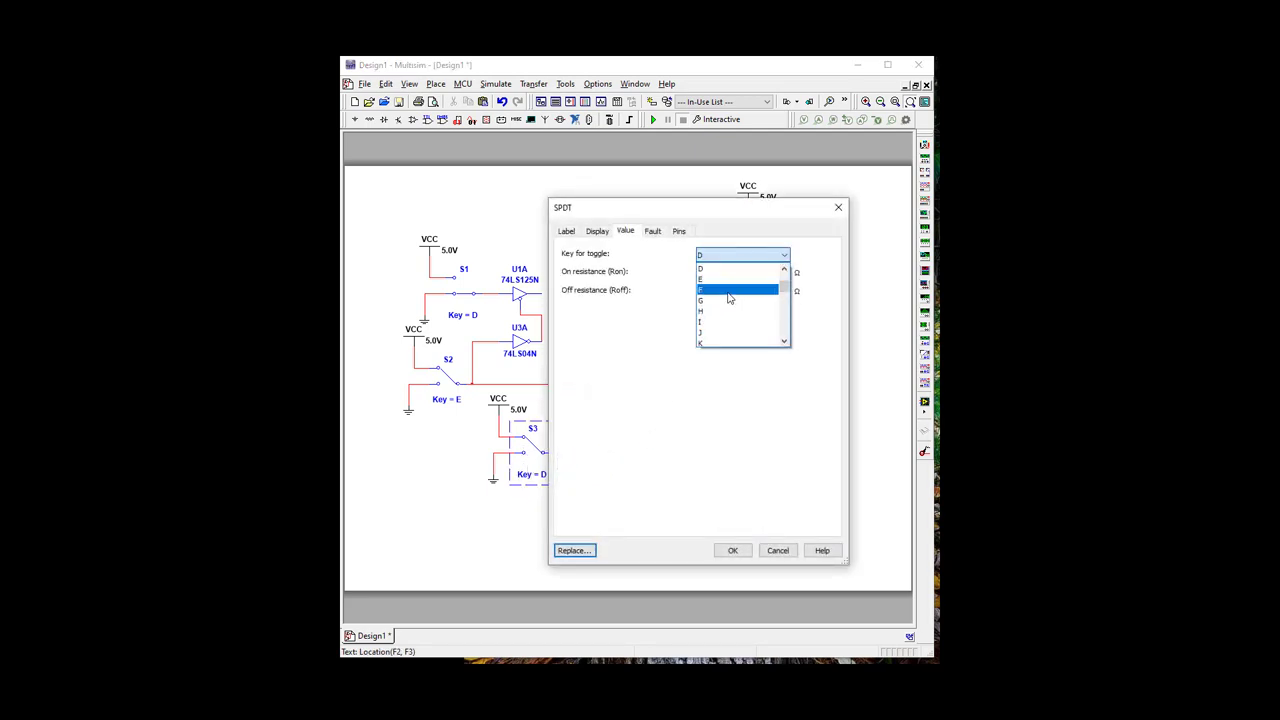
left_click(735, 290)
left_click(732, 551)
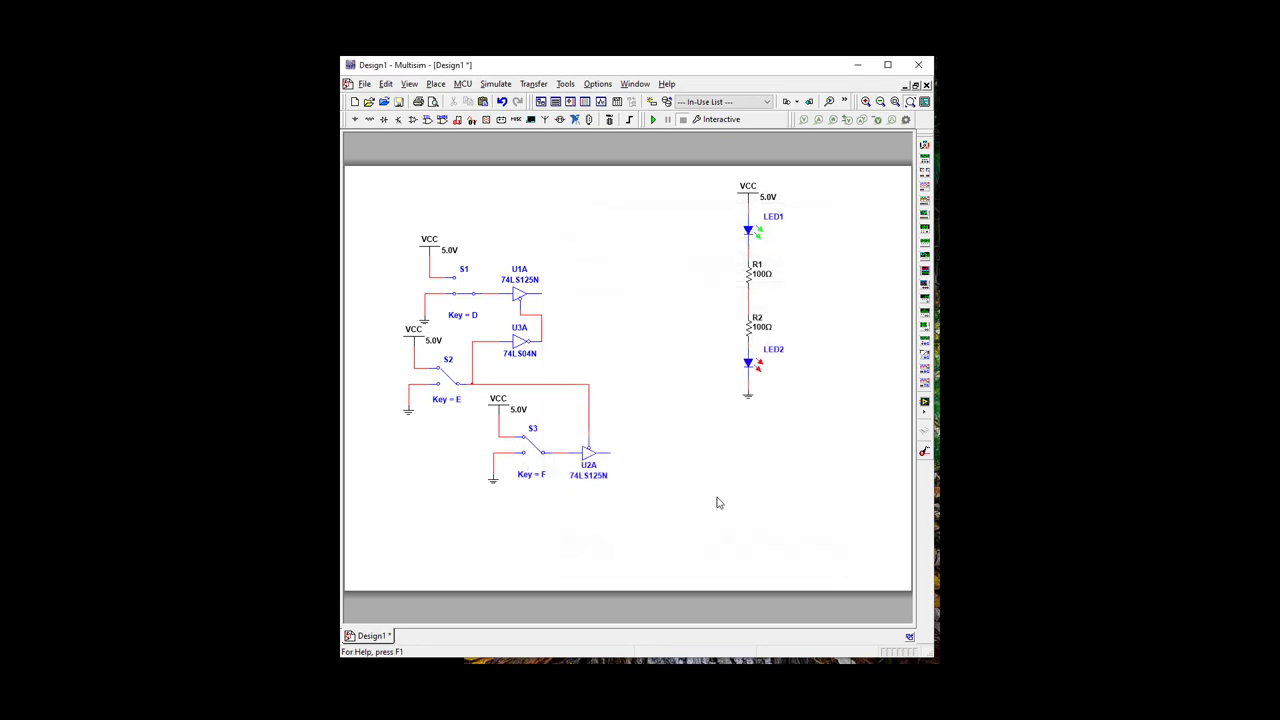
- Wire the U1A and U2A outputs to the R1/R2 junction
left_click(544, 293)
left_click(746, 293)
left_click(612, 453)
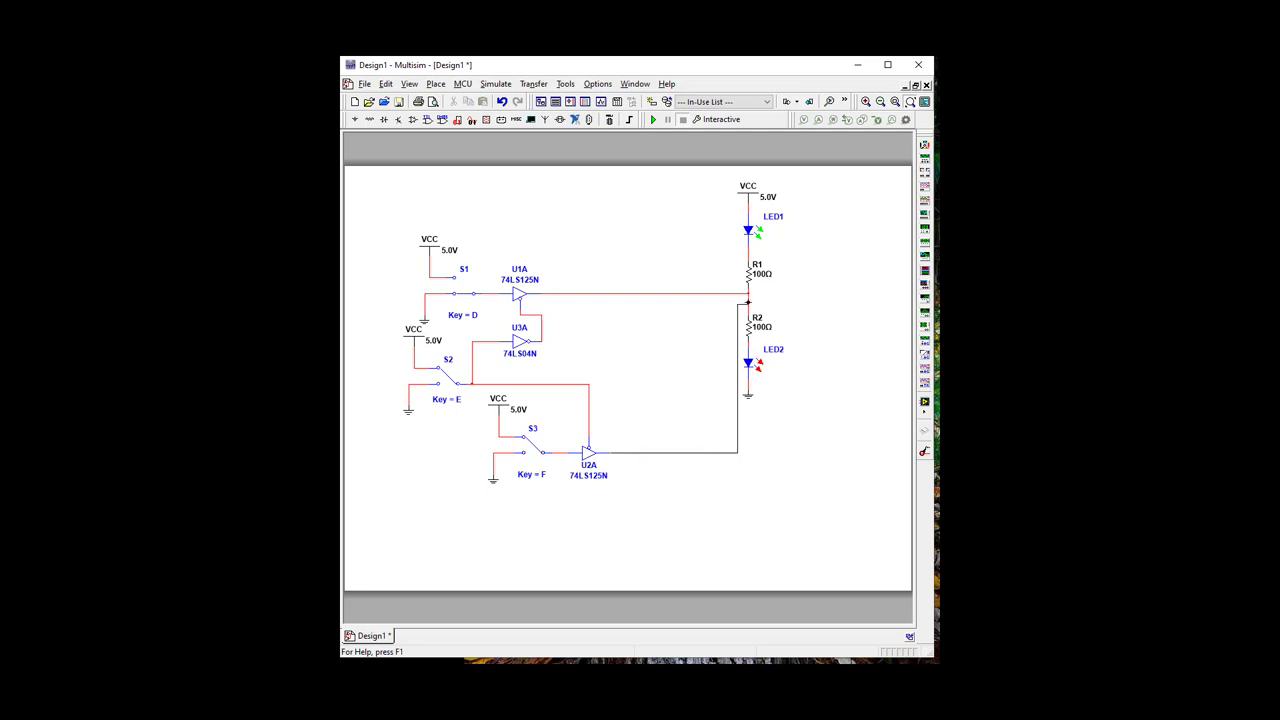
left_click(747, 300)
- Move the VCC/LED/resistor column left beside the buffers and straighten its wires
left_click_drag(712, 177, 833, 450)
left_click_drag(752, 280, 656, 360)
left_click(786, 408)
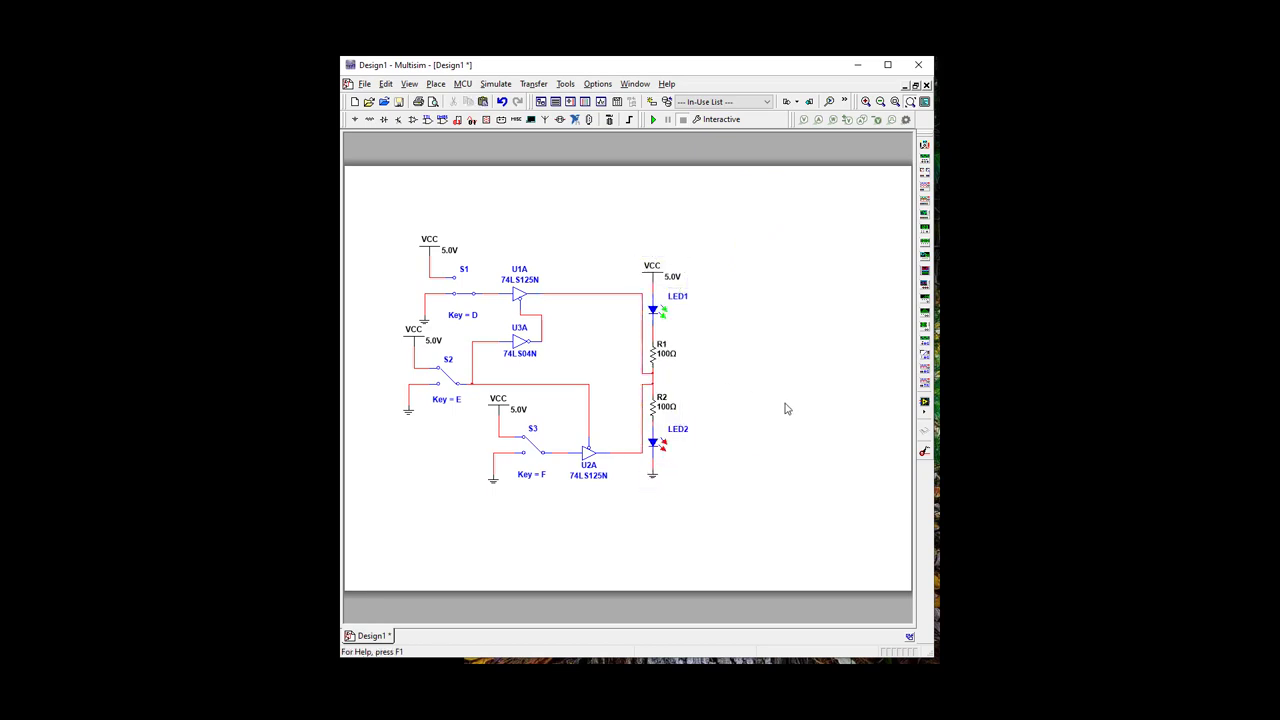
left_click_drag(642, 334, 605, 336)
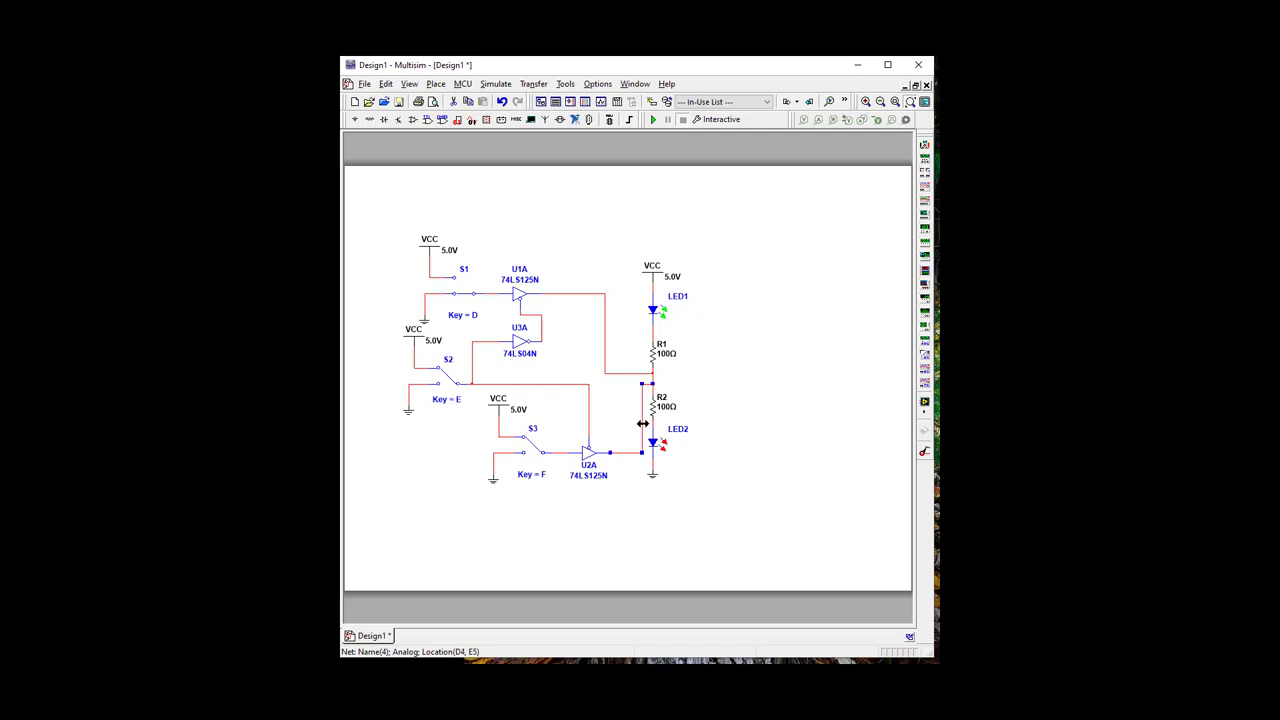
left_click_drag(642, 428, 610, 426)
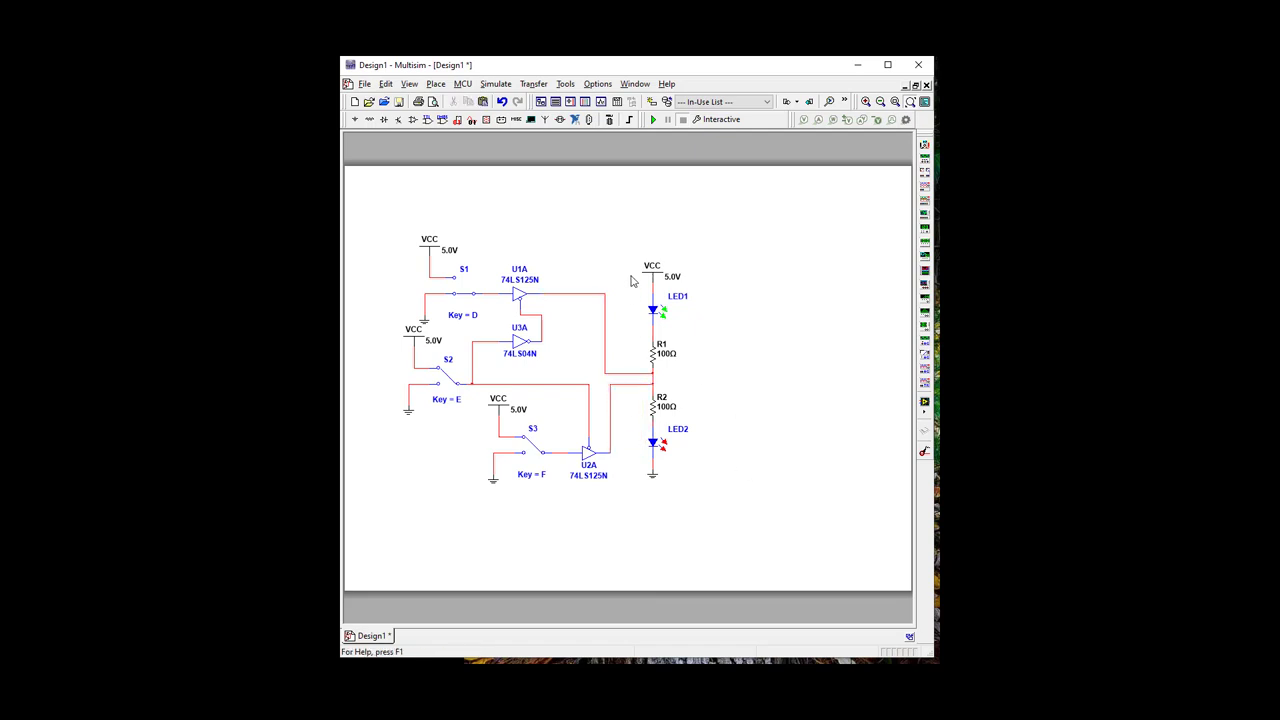
left_click_drag(636, 244, 710, 503)
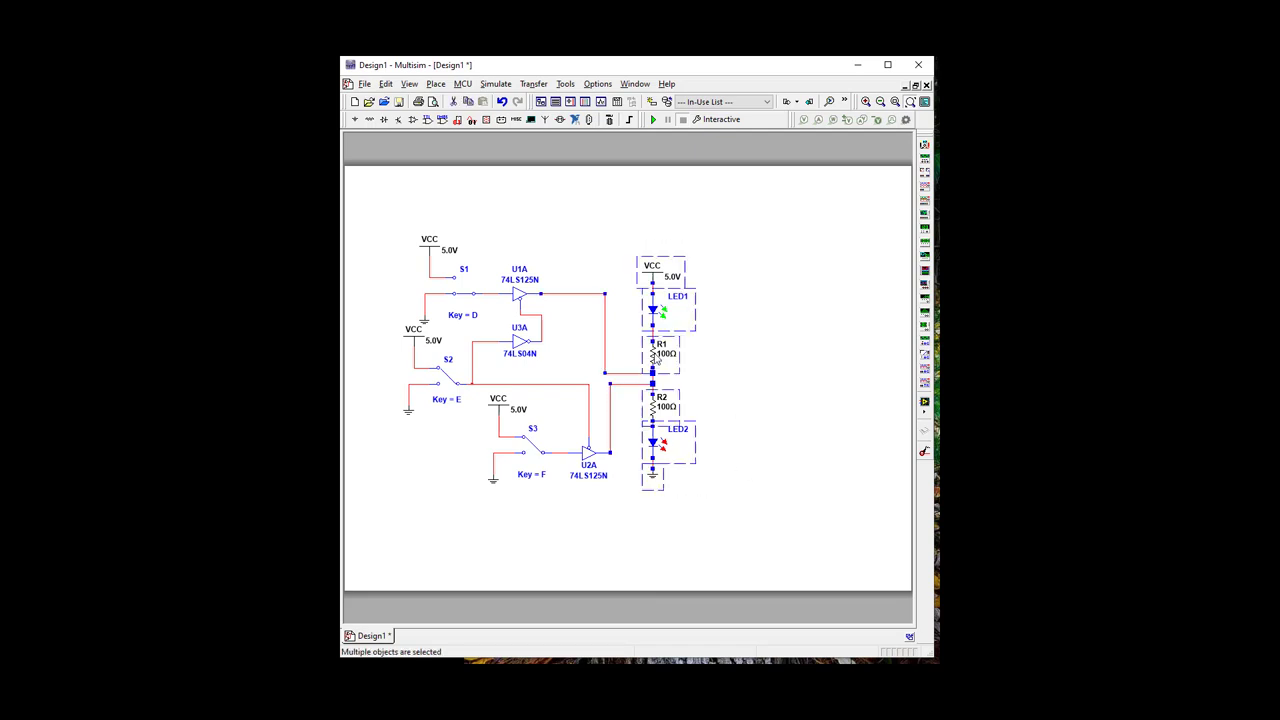
left_click_drag(653, 362, 632, 362)
left_click(714, 414)
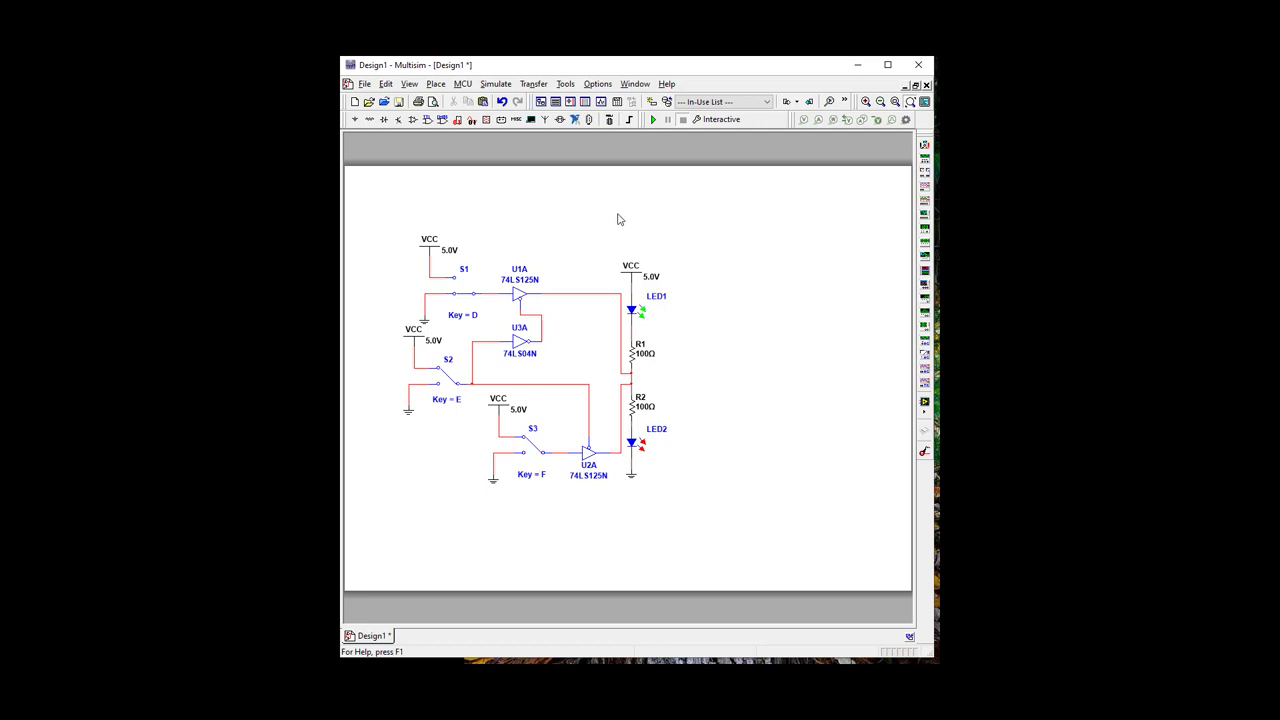
- Zoom into a rectangle around the circuit so it fills the workspace
left_click(409, 84)
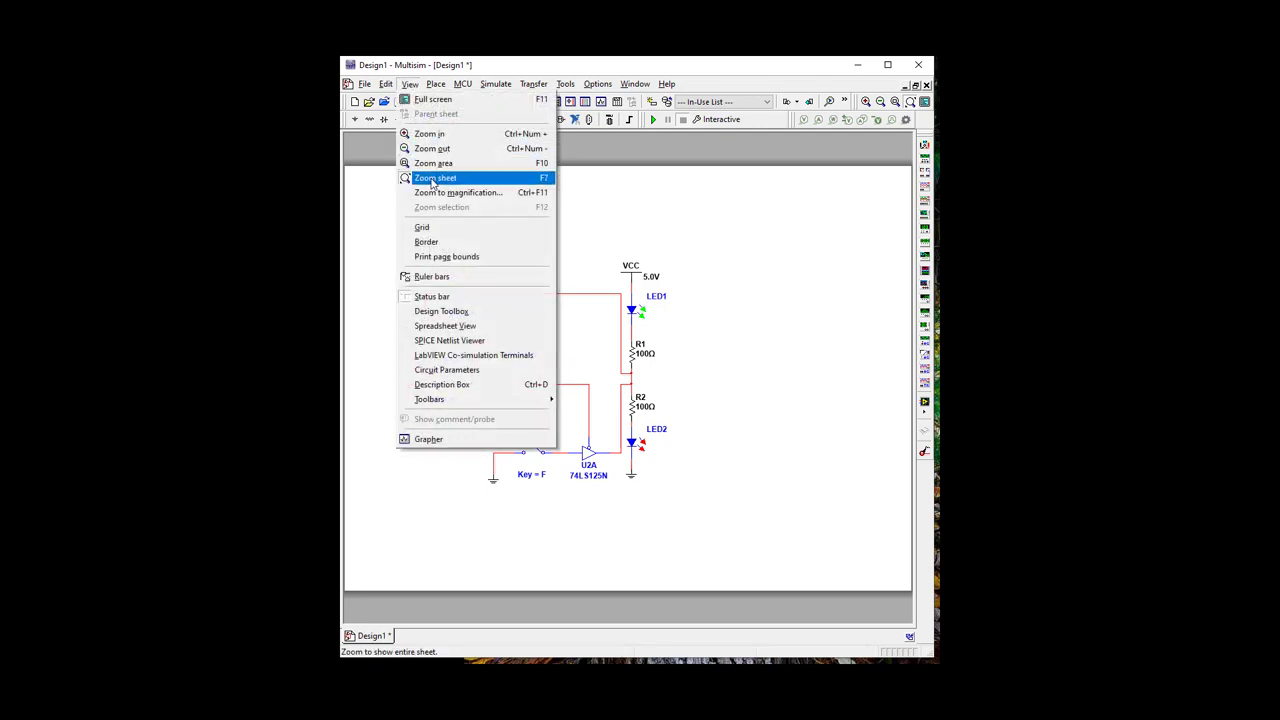
left_click(432, 164)
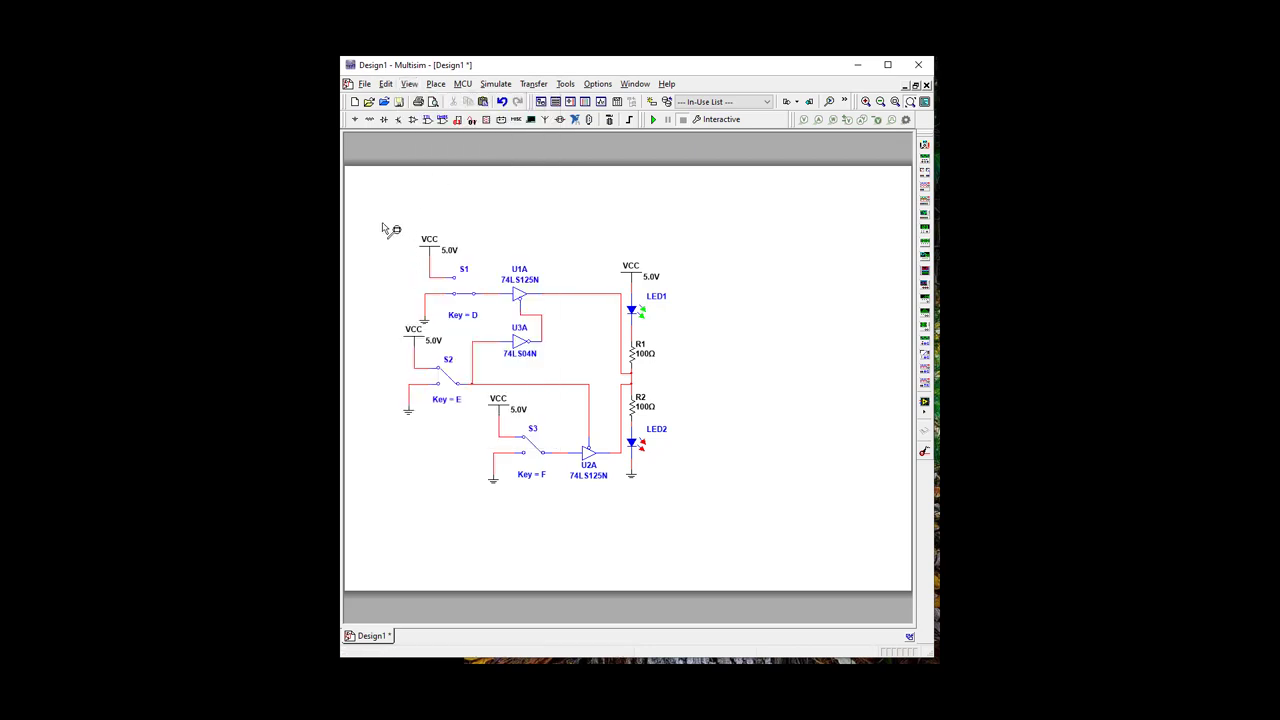
left_click_drag(388, 212, 686, 513)
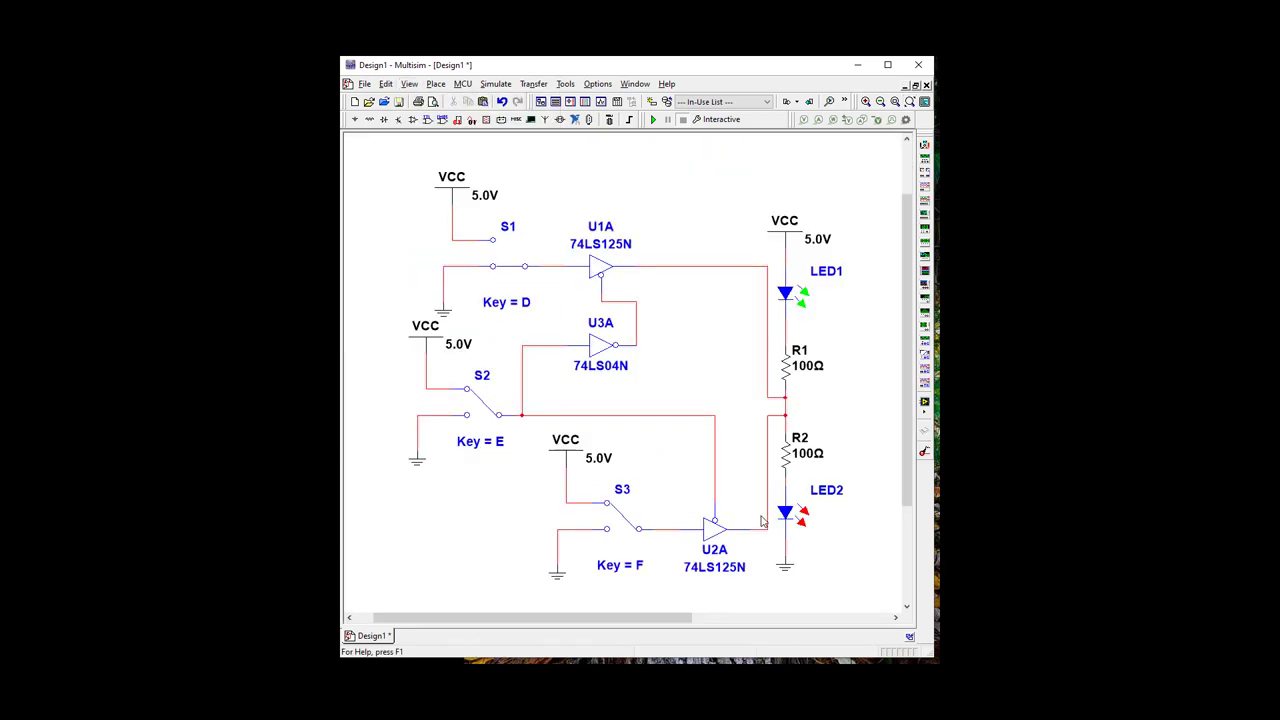
- Run the simulation, hide the results panel, and toggle S1, S2, S3 with D, E, F
left_click(652, 119)
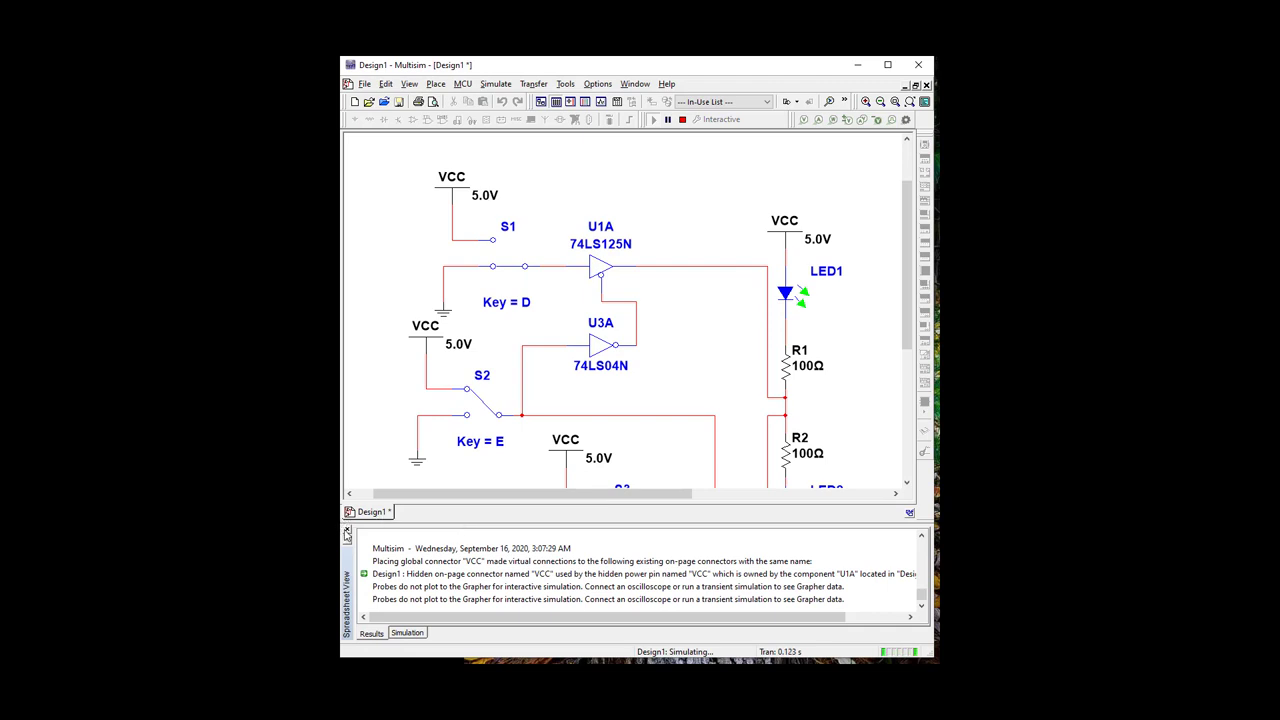
left_click(347, 533)
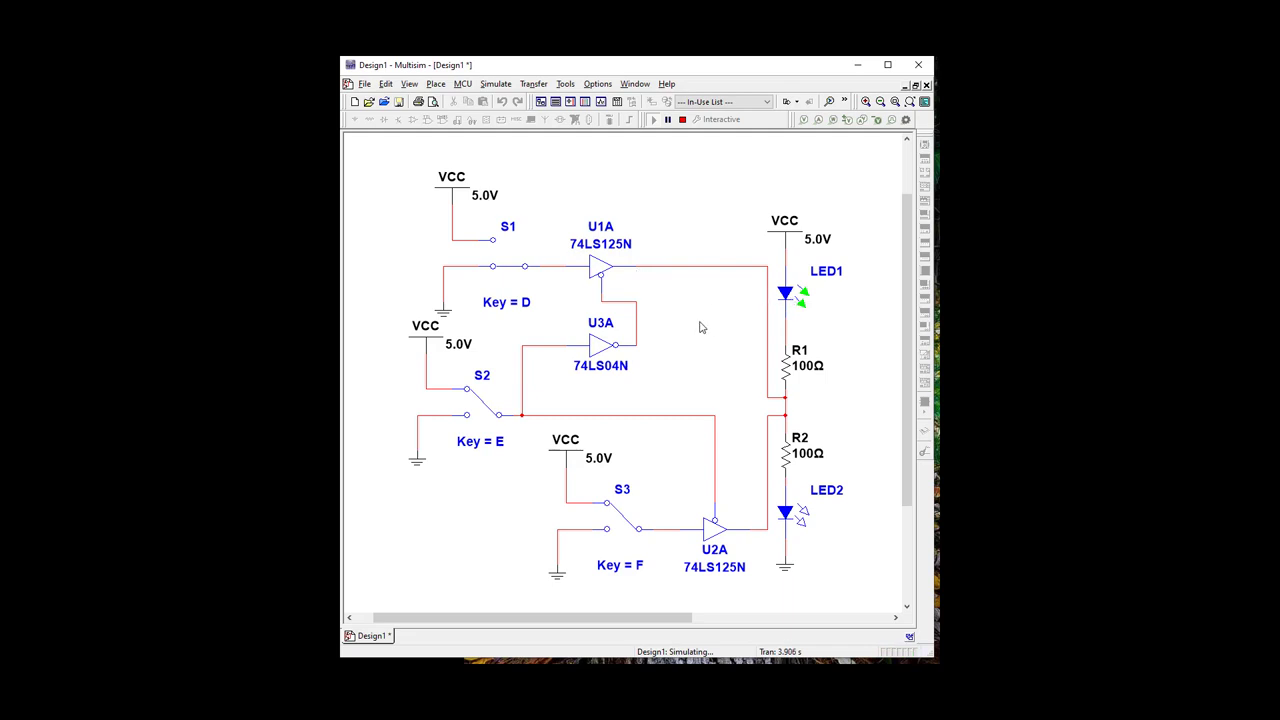
key("d")
key("d")
key("e")
key("f")
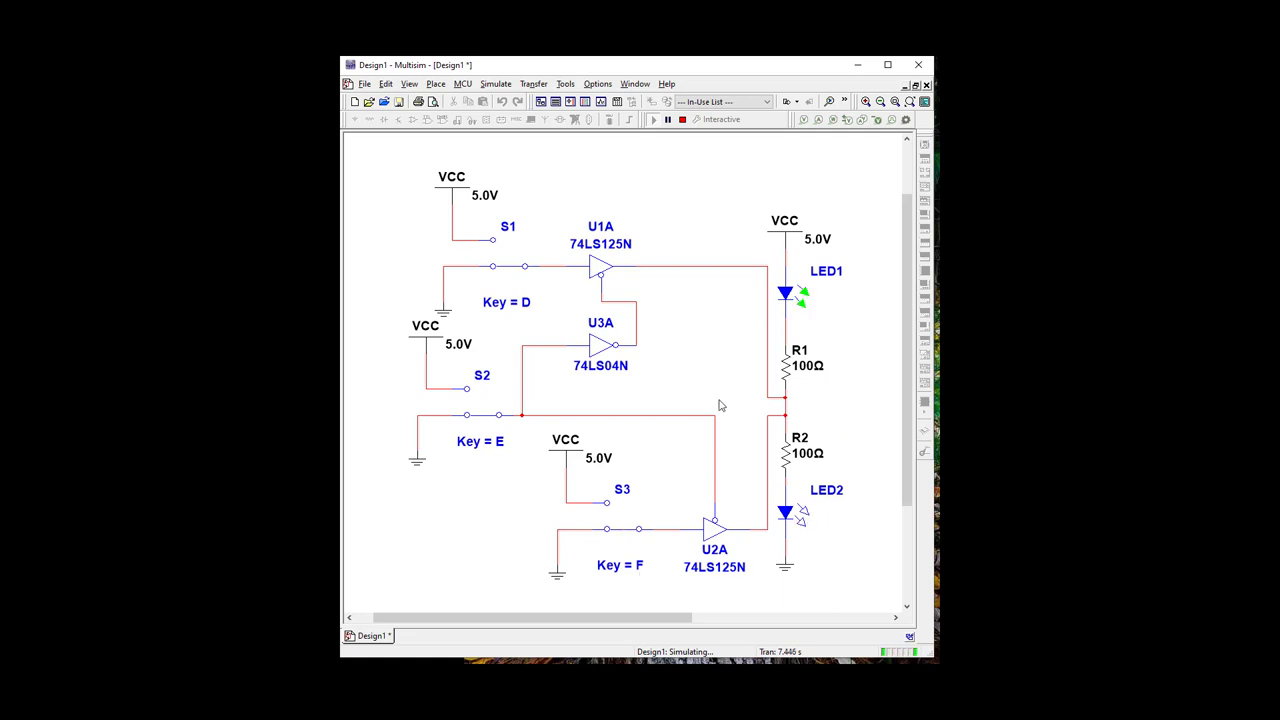